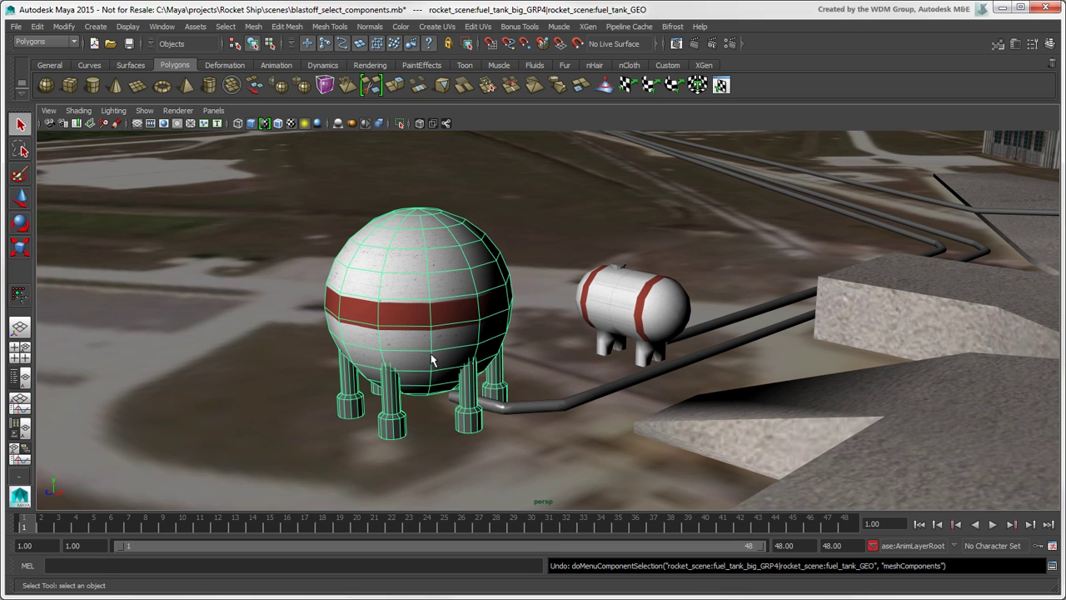
# - Dolly in on the fuel tank and turn off viewport textures for plain grey shading
pyautogui.moveTo(411, 303); pyautogui.dragTo(430, 285, button='right')
pyautogui.scroll(3, 429, 282)
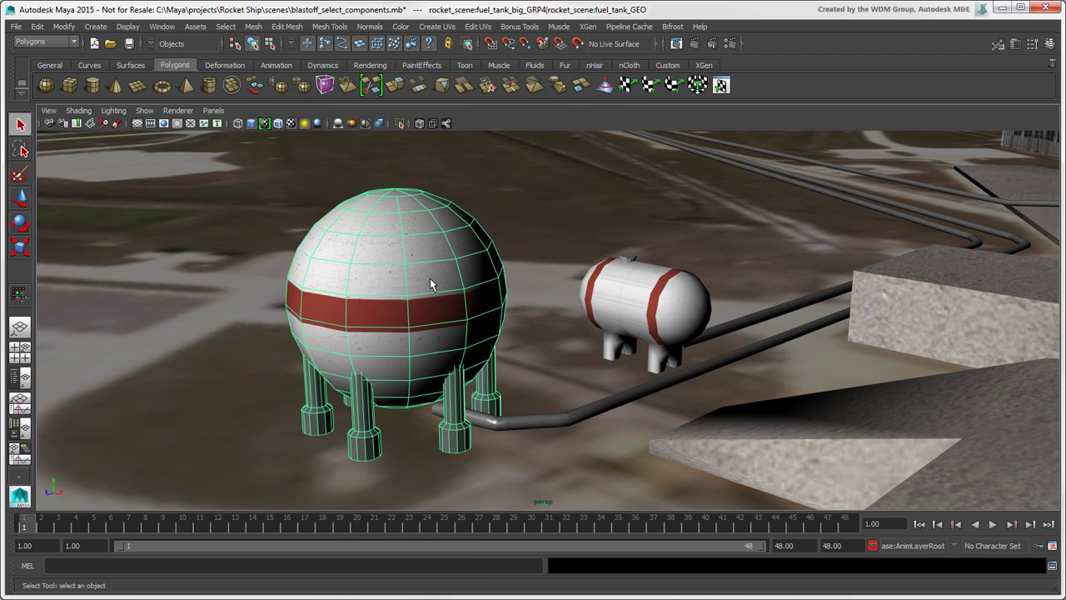
pyautogui.scroll(2, 429, 282)
pyautogui.click(265, 123)
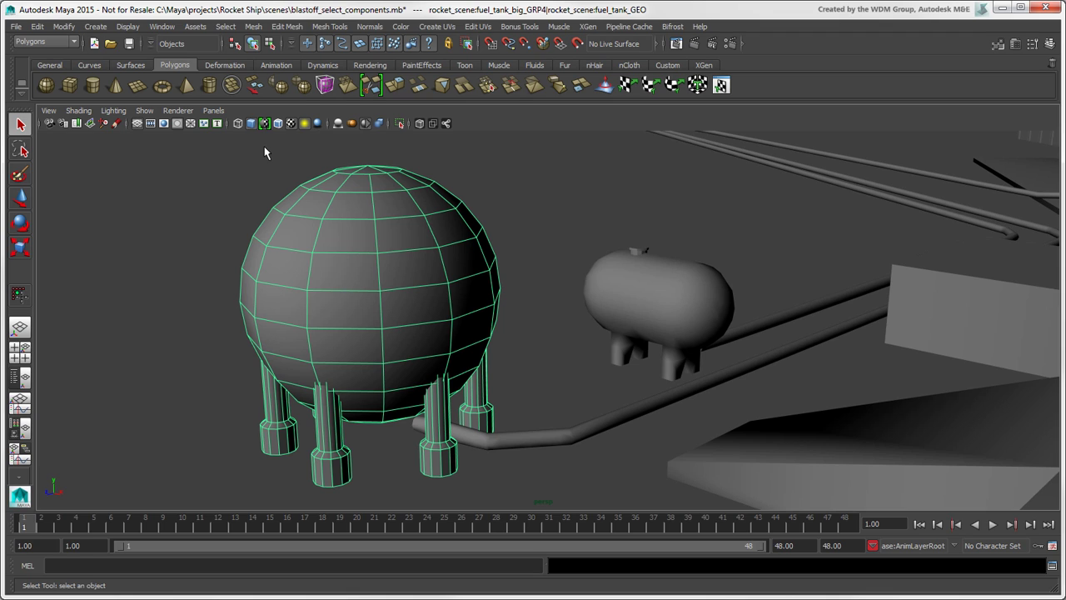
# - Switch the tank to face mode, select one face, and Shift-add six more
pyautogui.press('F11')
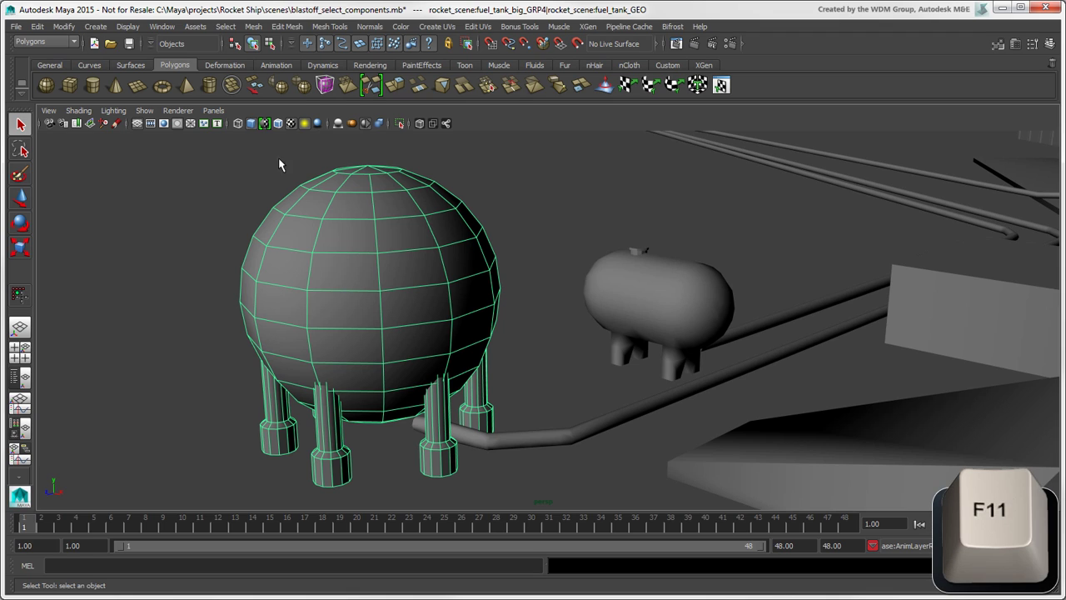
pyautogui.moveTo(354, 246); pyautogui.dragTo(368, 285, button='right')
pyautogui.click(368, 285)
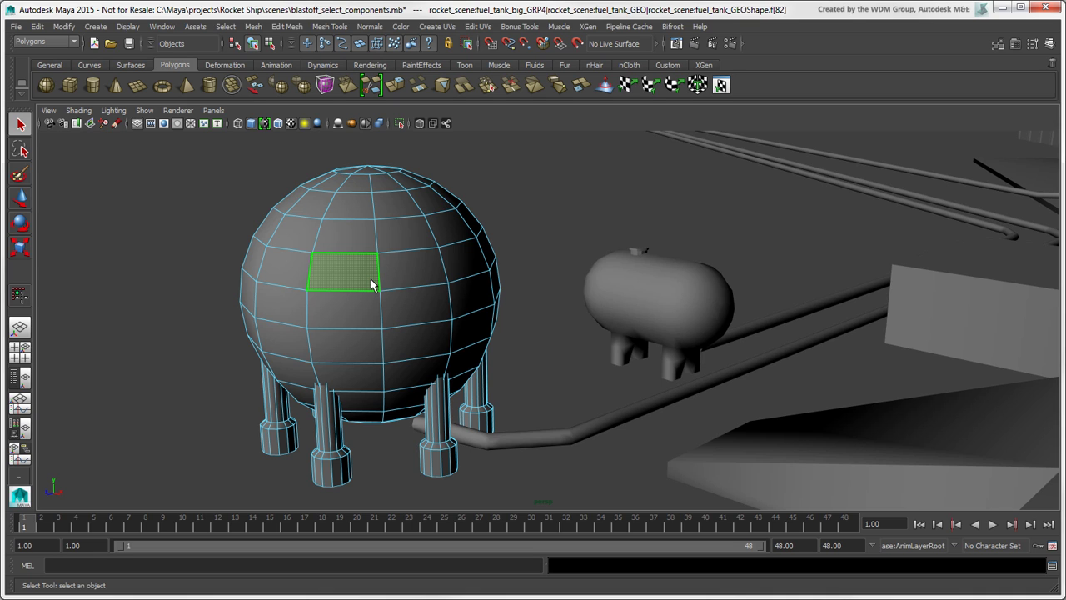
pyautogui.keyDown('shift'); pyautogui.click(425, 304); pyautogui.keyUp('shift')
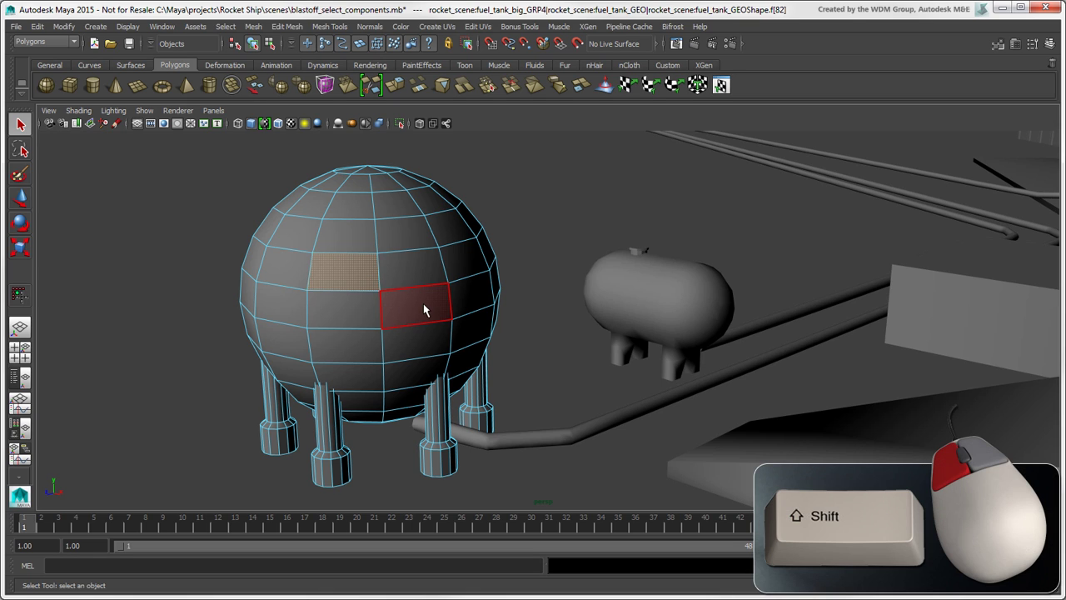
pyautogui.keyDown('shift'); pyautogui.click(368, 351); pyautogui.keyUp('shift')
pyautogui.keyDown('shift'); pyautogui.click(285, 286); pyautogui.keyUp('shift')
pyautogui.keyDown('shift'); pyautogui.click(281, 306); pyautogui.keyUp('shift')
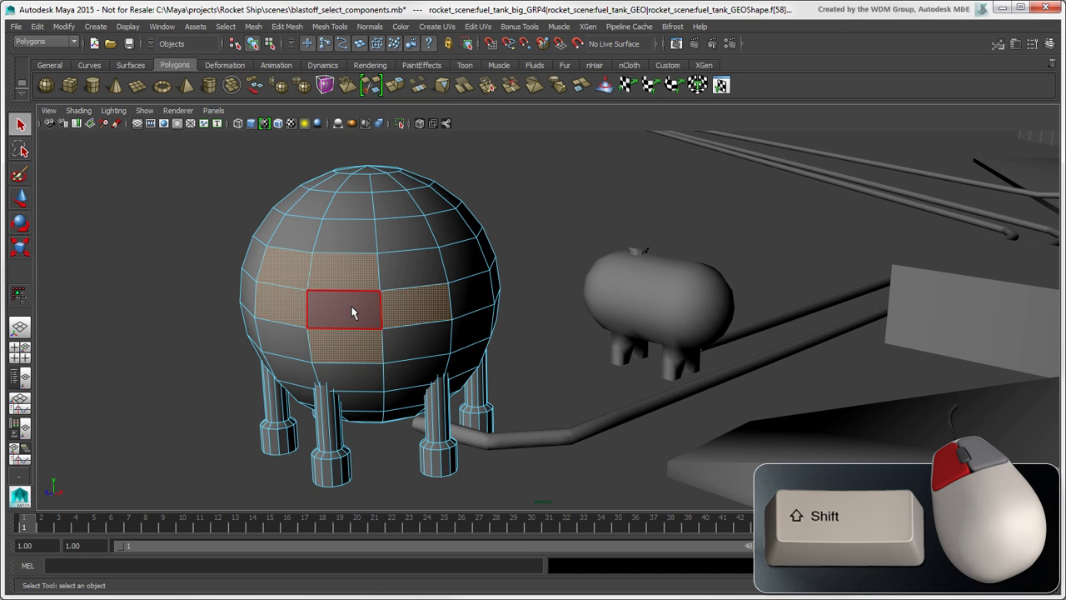
pyautogui.keyDown('shift'); pyautogui.click(345, 308); pyautogui.keyUp('shift')
pyautogui.keyDown('shift'); pyautogui.click(396, 277); pyautogui.keyUp('shift')
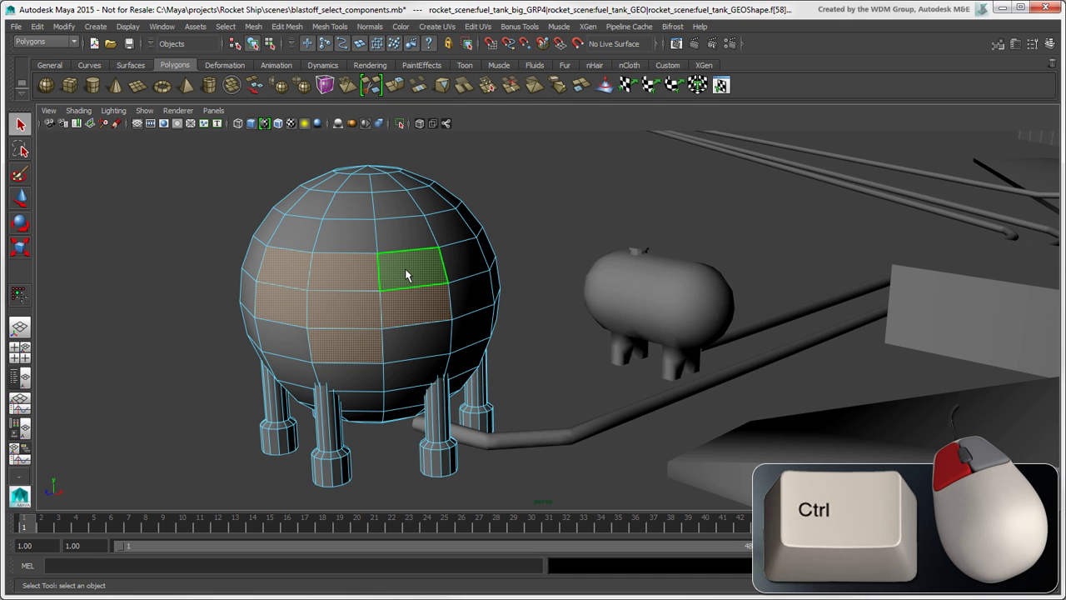
# - Ctrl-remove three faces, then leave only the single front face selected
pyautogui.keyDown('ctrl'); pyautogui.click(360, 275); pyautogui.keyUp('ctrl')
pyautogui.keyDown('ctrl'); pyautogui.click(349, 339); pyautogui.keyUp('ctrl')
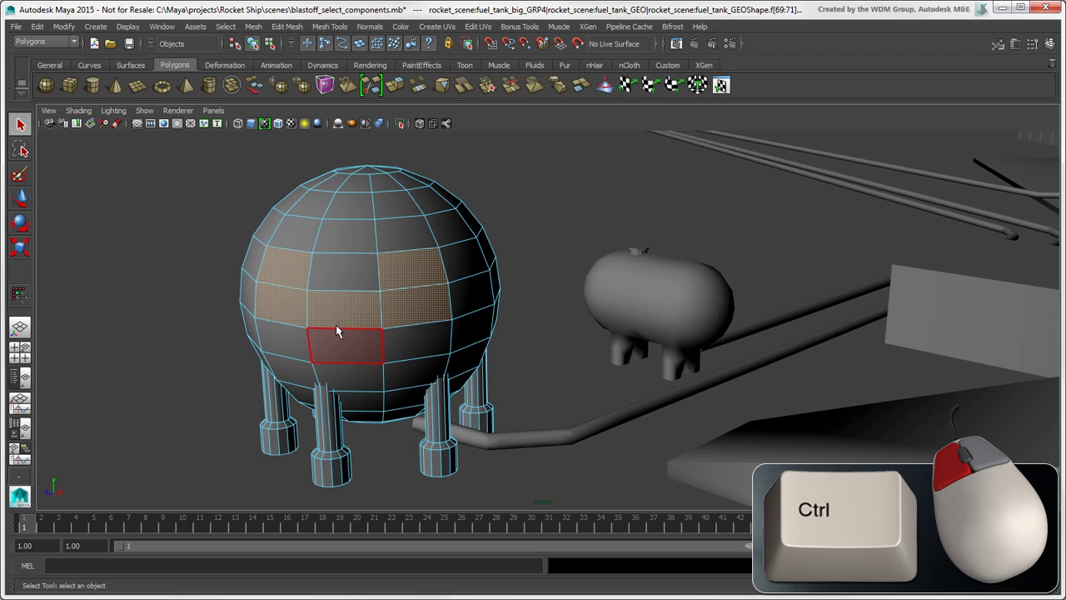
pyautogui.keyDown('ctrl'); pyautogui.click(278, 305); pyautogui.keyUp('ctrl')
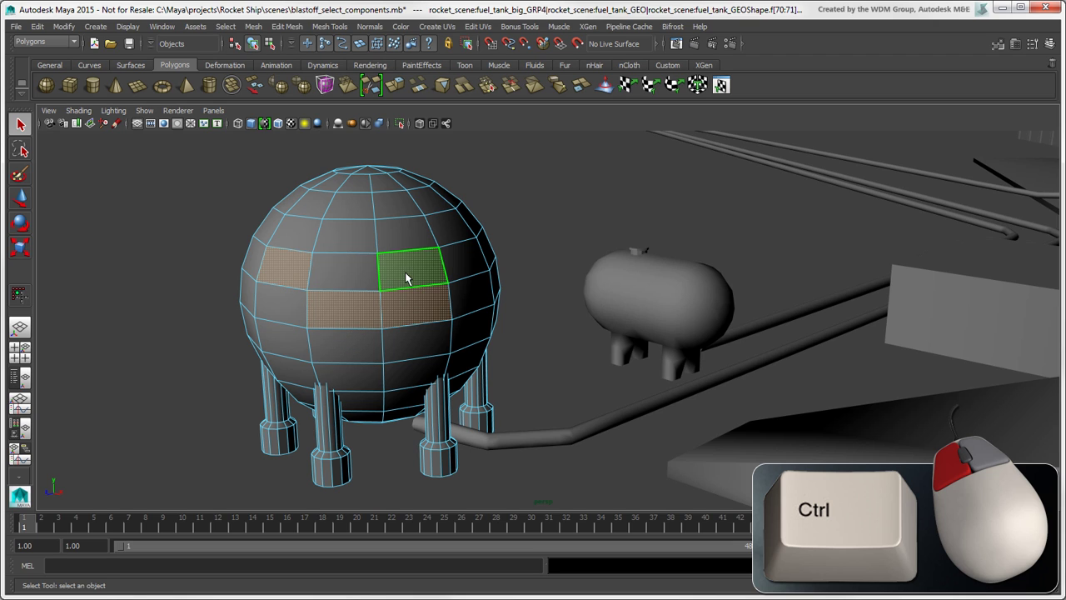
pyautogui.click(359, 306)
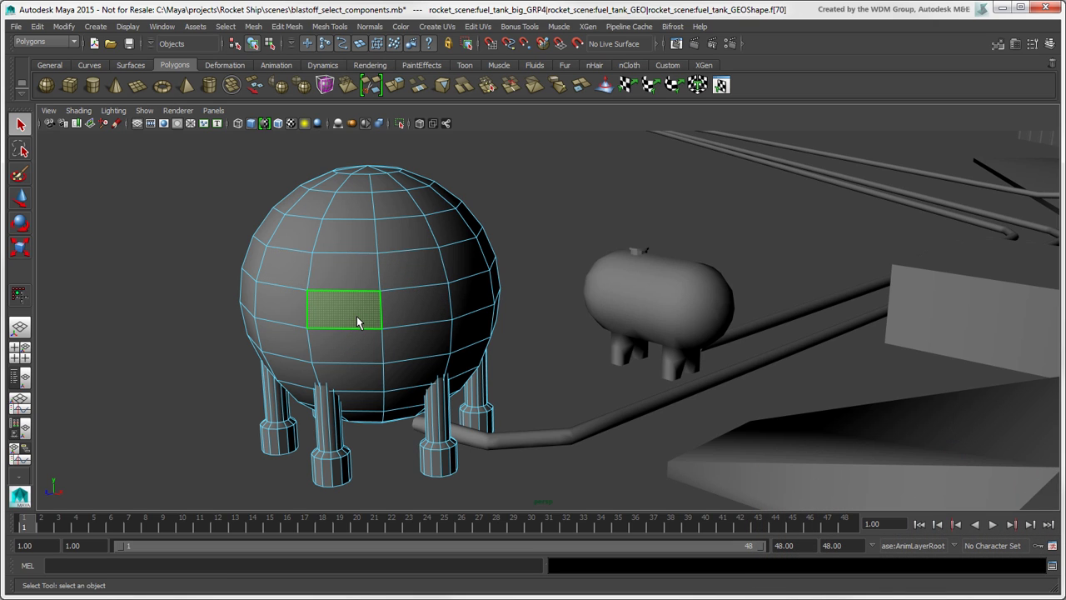
pyautogui.hotkey('shift', '.')
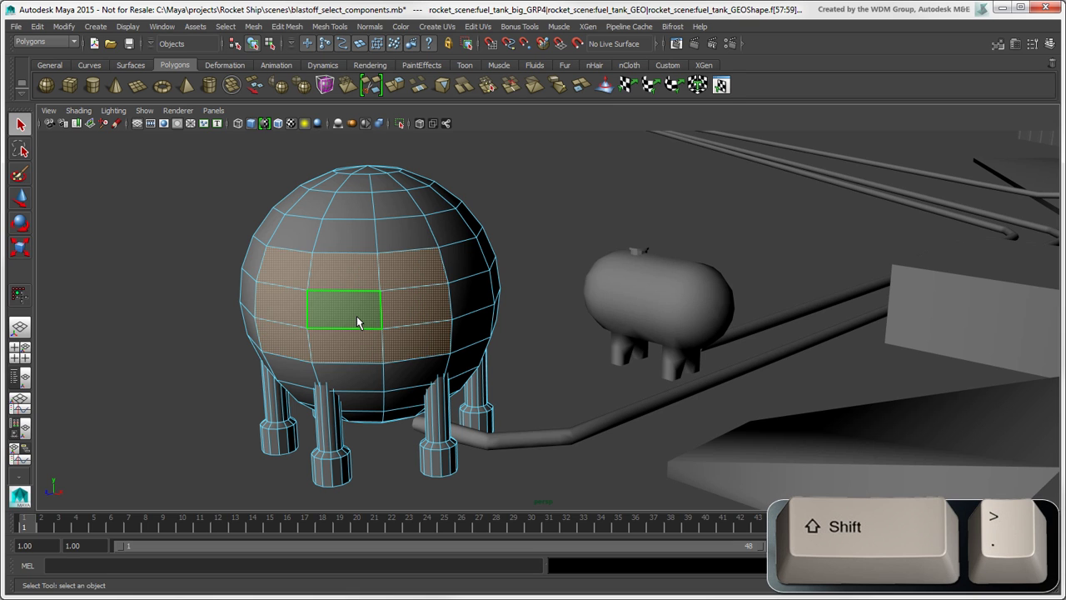
pyautogui.hotkey('shift', '.')
pyautogui.keyDown('ctrl'); pyautogui.rightClick(350, 278); pyautogui.keyUp('ctrl')
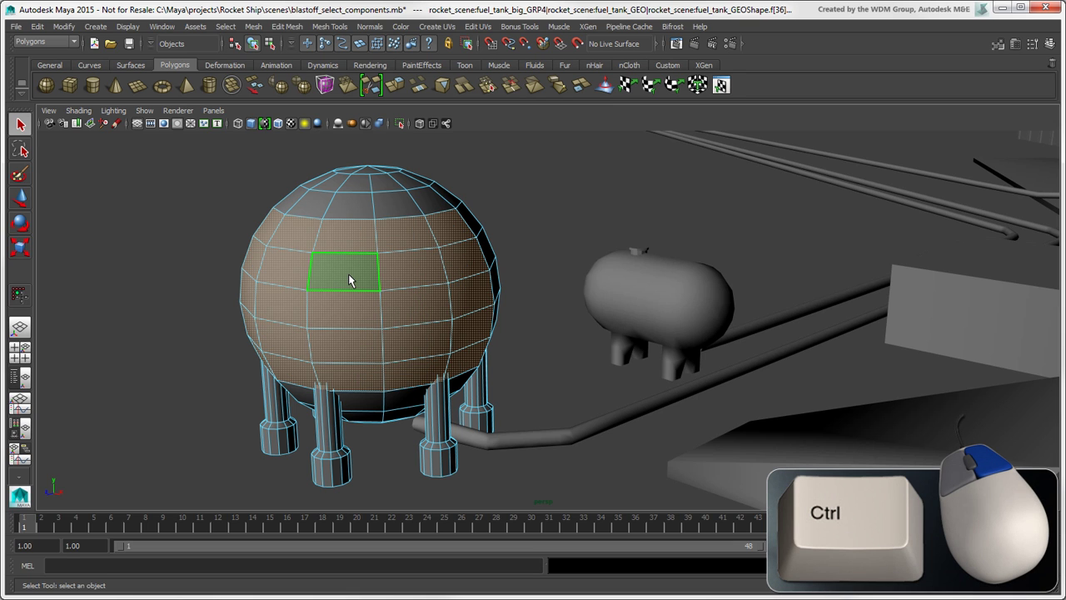
pyautogui.keyDown('ctrl'); pyautogui.moveTo(350, 278); pyautogui.dragTo(383, 265, button='right'); pyautogui.keyUp('ctrl')
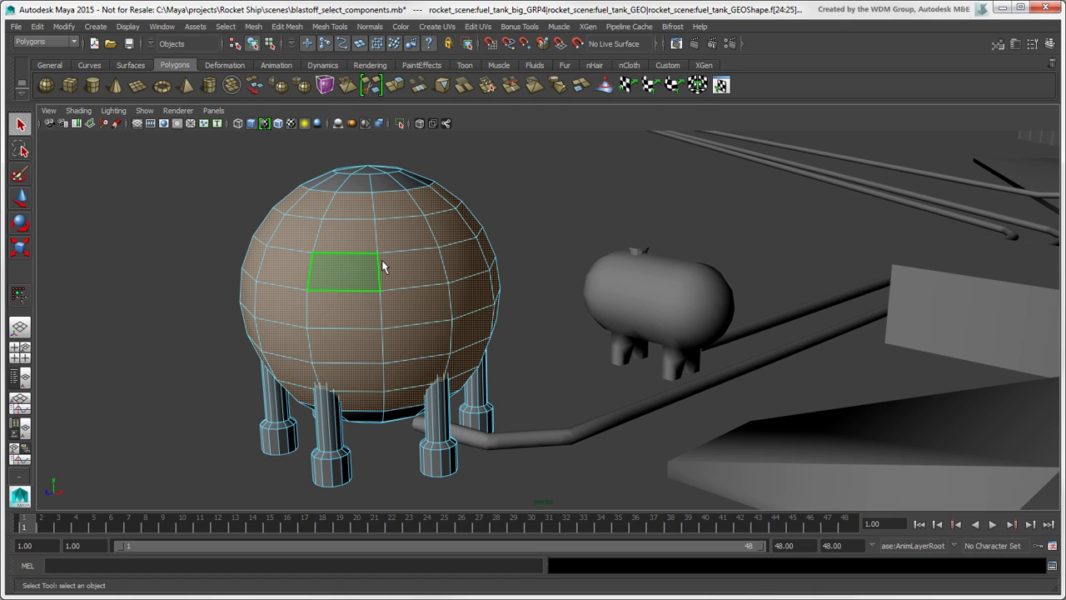
pyautogui.hotkey('shift', ',')
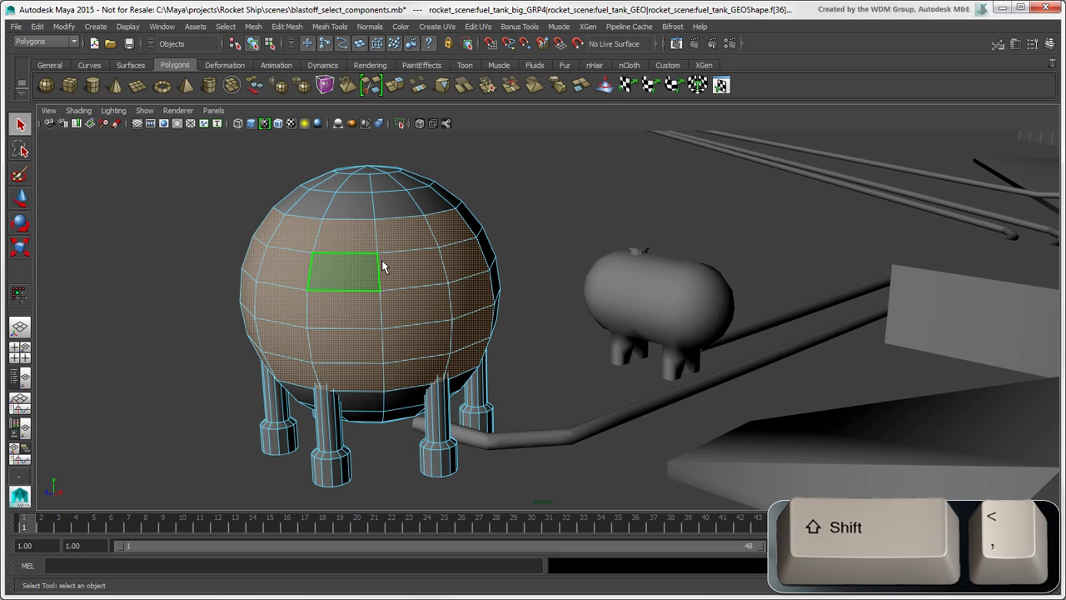
pyautogui.hotkey('shift', ',')
pyautogui.keyDown('ctrl'); pyautogui.rightClick(353, 272); pyautogui.keyUp('ctrl')
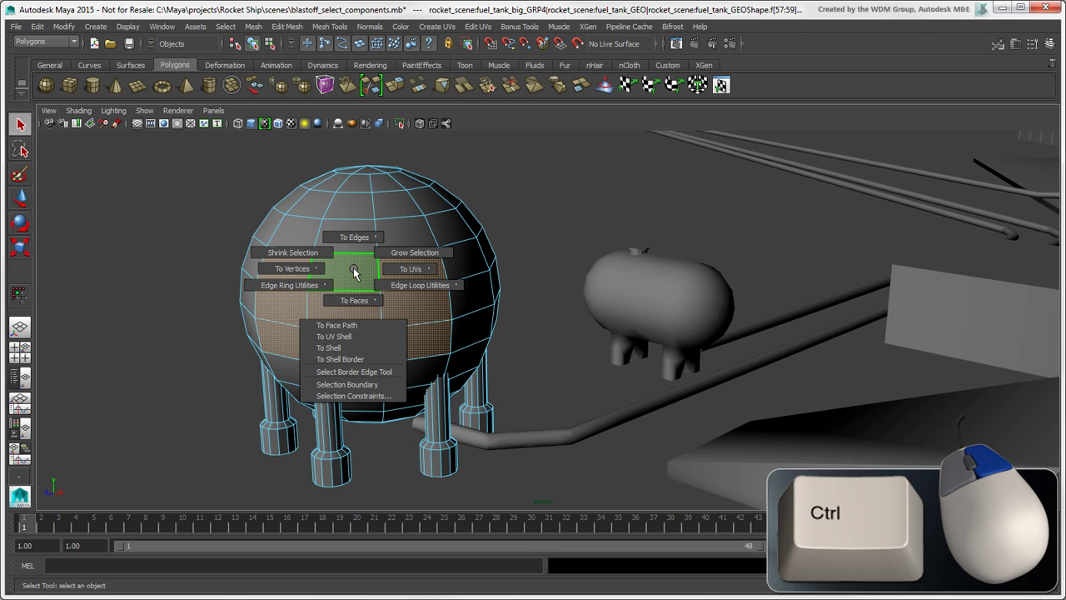
pyautogui.keyDown('ctrl'); pyautogui.moveTo(353, 272); pyautogui.dragTo(323, 257, button='right'); pyautogui.keyUp('ctrl')
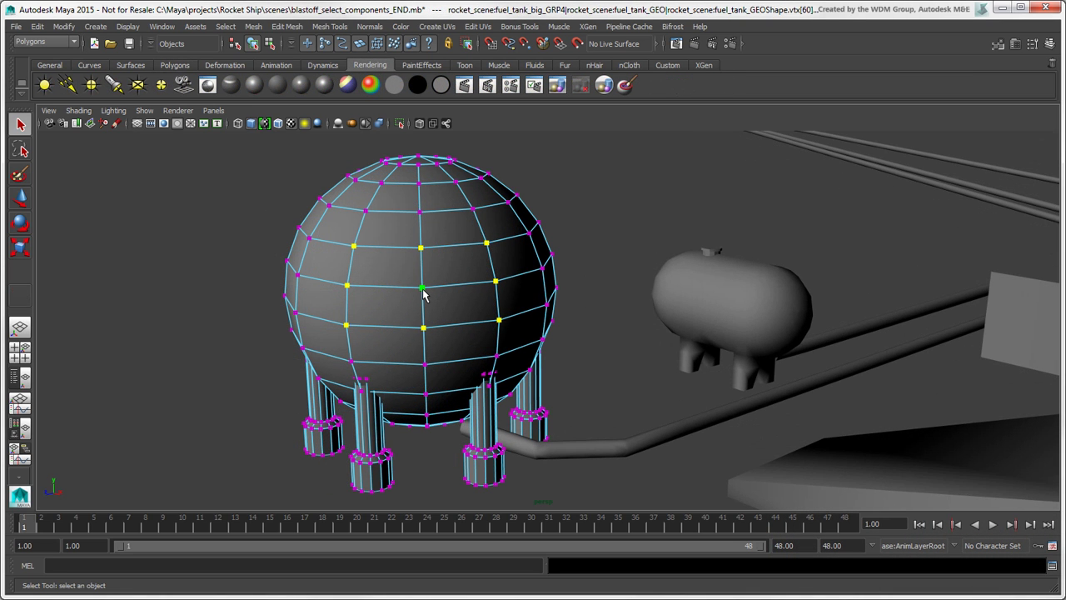
# - Grow and shrink the vertex selection, then switch to edges and pick the horizontal front edge
pyautogui.hotkey('shift', '.')
pyautogui.hotkey('shift', '.')
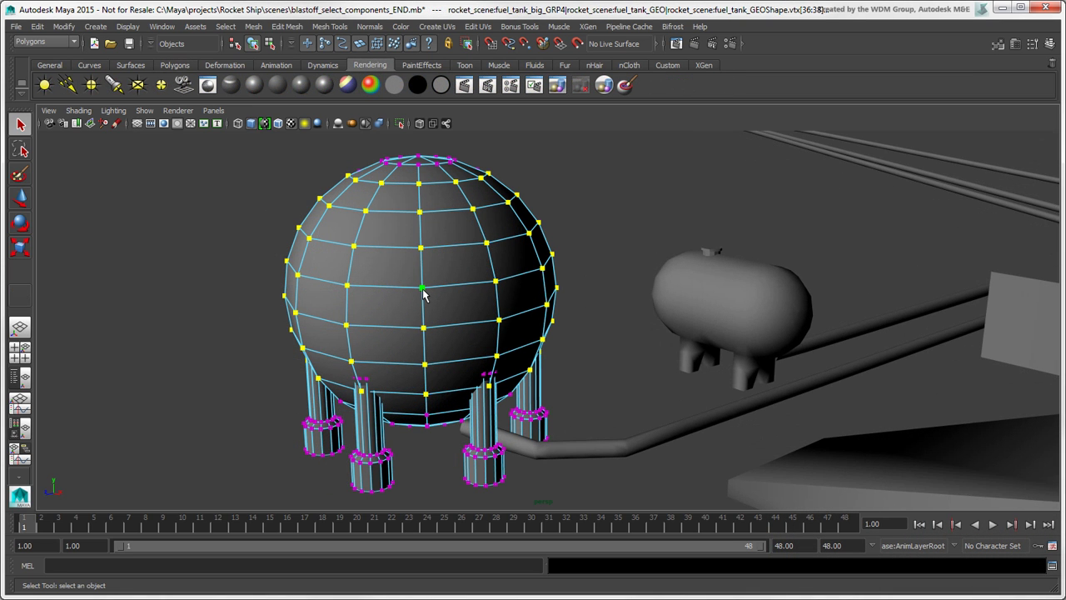
pyautogui.hotkey('shift', ',')
pyautogui.hotkey('shift', ',')
pyautogui.hotkey('shift', ',')
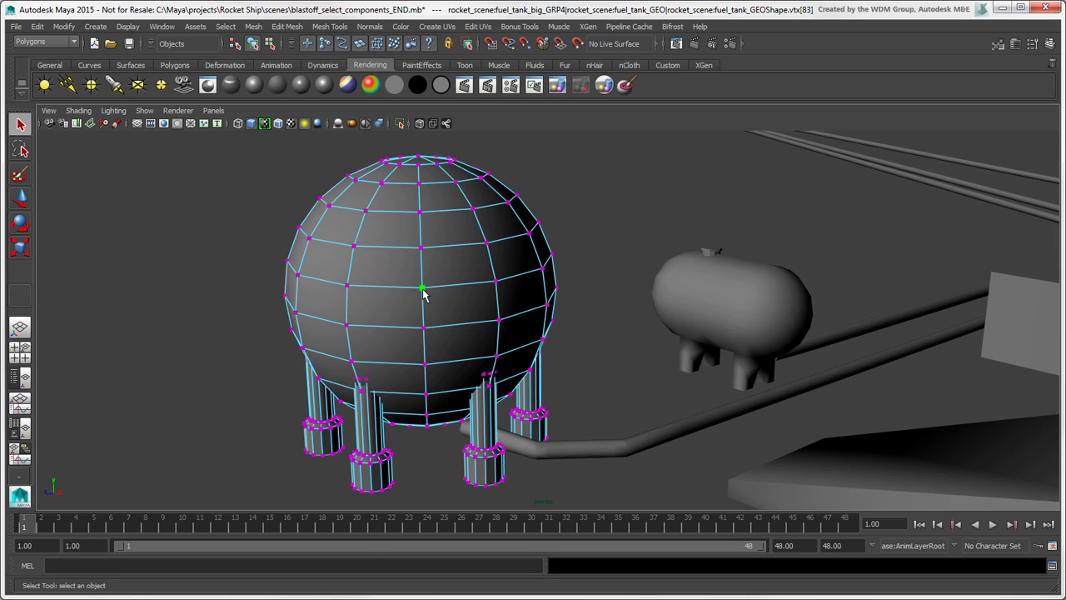
pyautogui.moveTo(423, 293); pyautogui.dragTo(424, 257, button='right')
pyautogui.click(437, 284)
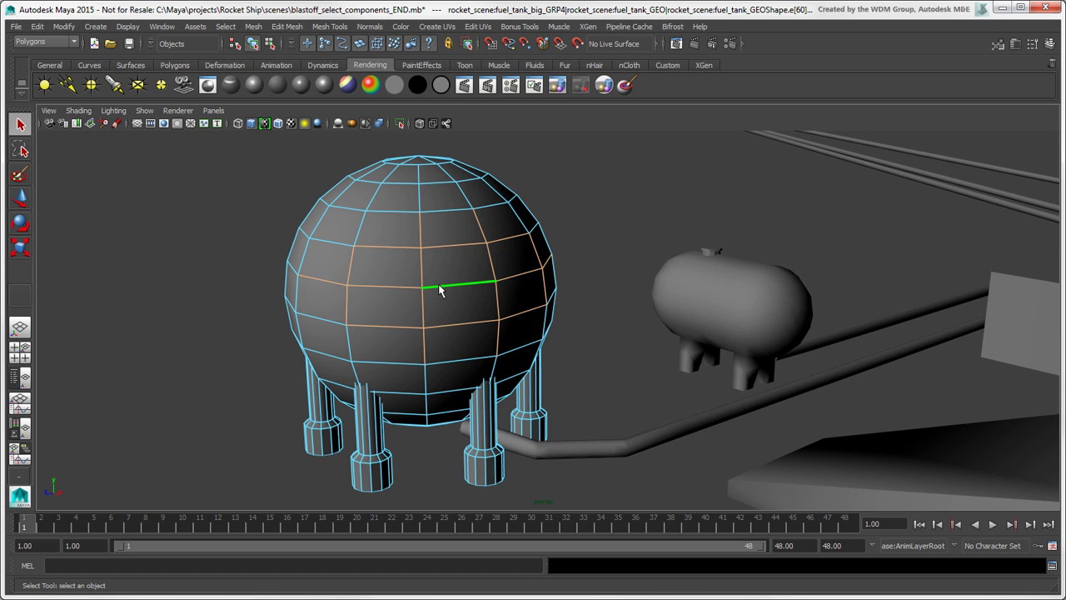
pyautogui.click(440, 289)
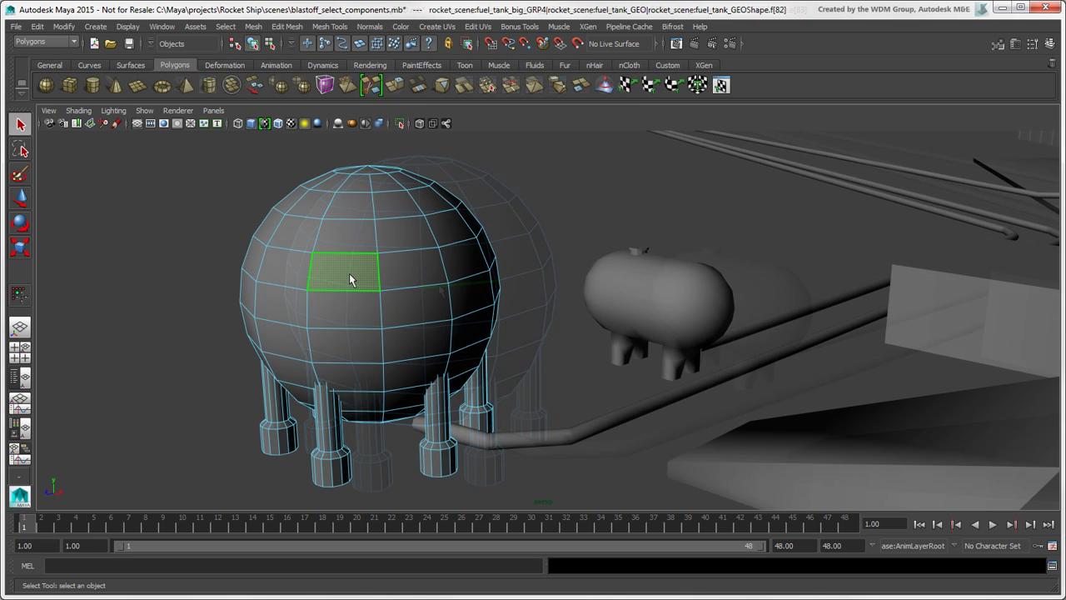
# - Select a full face loop, then one face plus a Shift-double-clicked face for a partial loop
pyautogui.keyDown('shift'); pyautogui.doubleClick(409, 268); pyautogui.keyUp('shift')
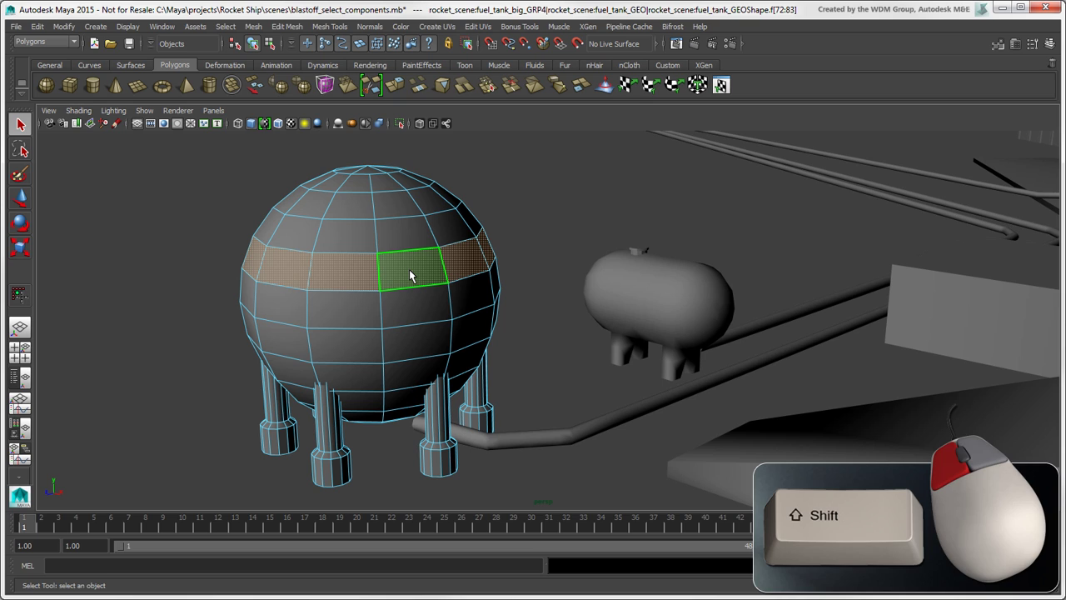
pyautogui.click(336, 278)
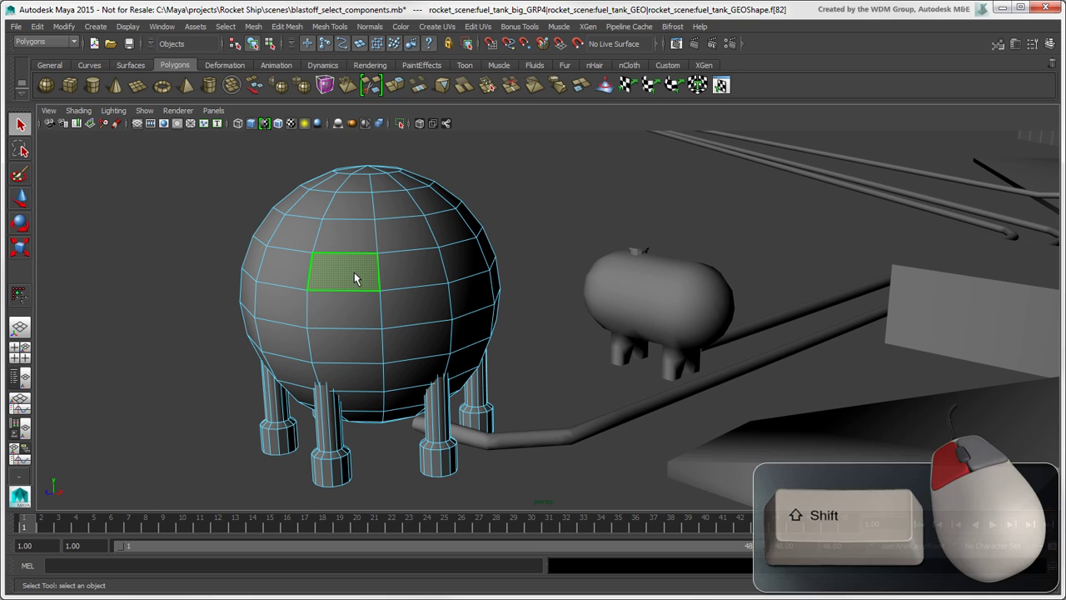
pyautogui.keyDown('shift'); pyautogui.doubleClick(462, 266); pyautogui.keyUp('shift')
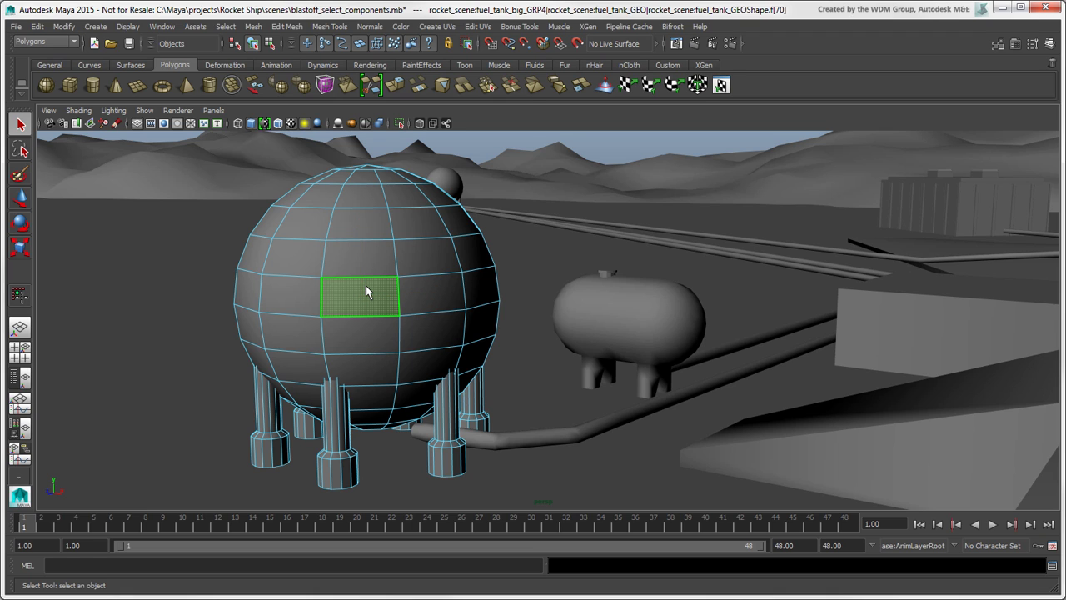
# - Convert a horizontal and a vertical front edge into crossing face loops with To Face Path
pyautogui.keyDown('ctrl'); pyautogui.moveTo(366, 284); pyautogui.dragTo(383, 344, button='right'); pyautogui.keyUp('ctrl')
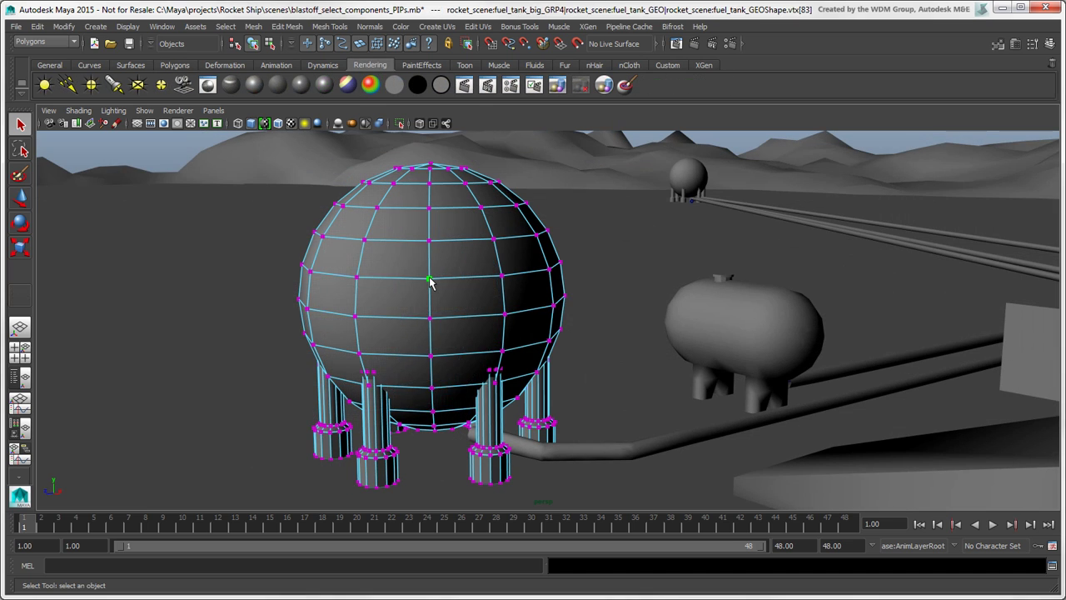
pyautogui.keyDown('ctrl'); pyautogui.moveTo(430, 282); pyautogui.dragTo(437, 342, button='right'); pyautogui.keyUp('ctrl')
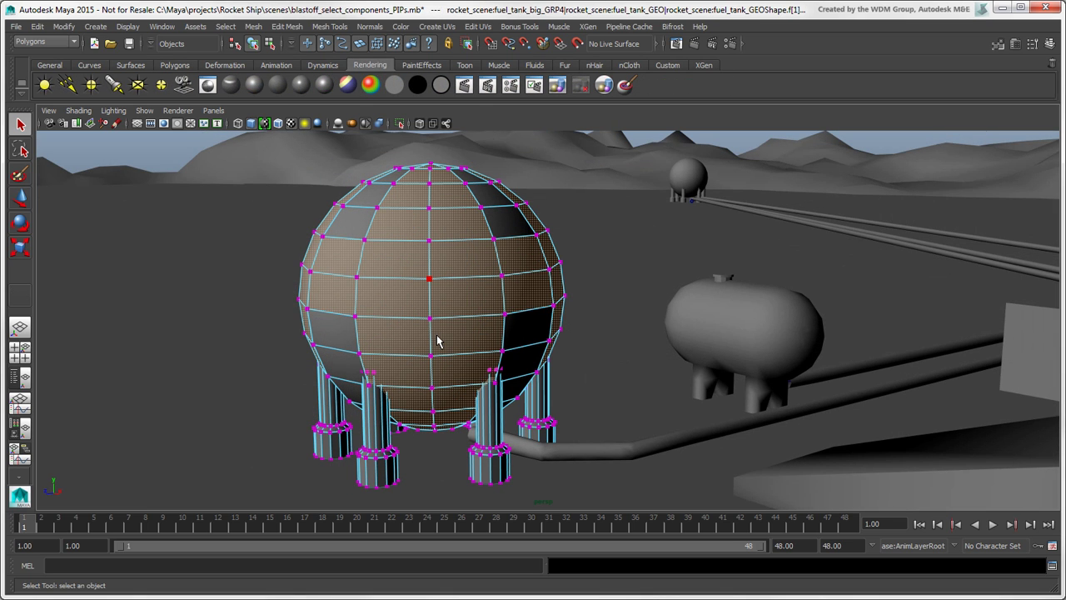
pyautogui.moveTo(430, 281); pyautogui.dragTo(409, 333, button='right')
pyautogui.click(399, 280)
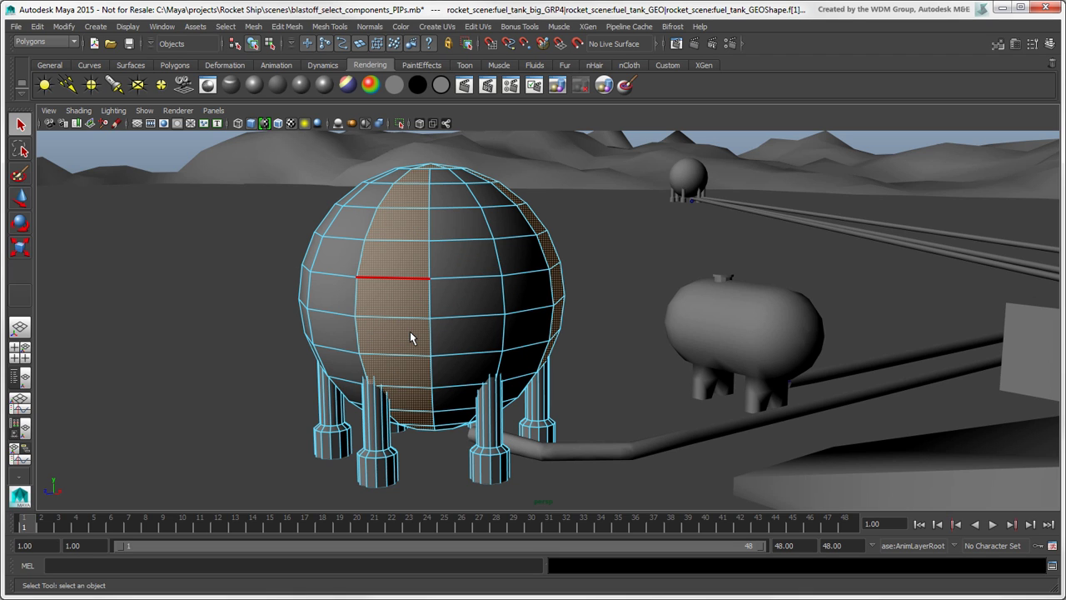
pyautogui.click(430, 265)
pyautogui.keyDown('ctrl'); pyautogui.moveTo(430, 264); pyautogui.dragTo(439, 318, button='right'); pyautogui.keyUp('ctrl')
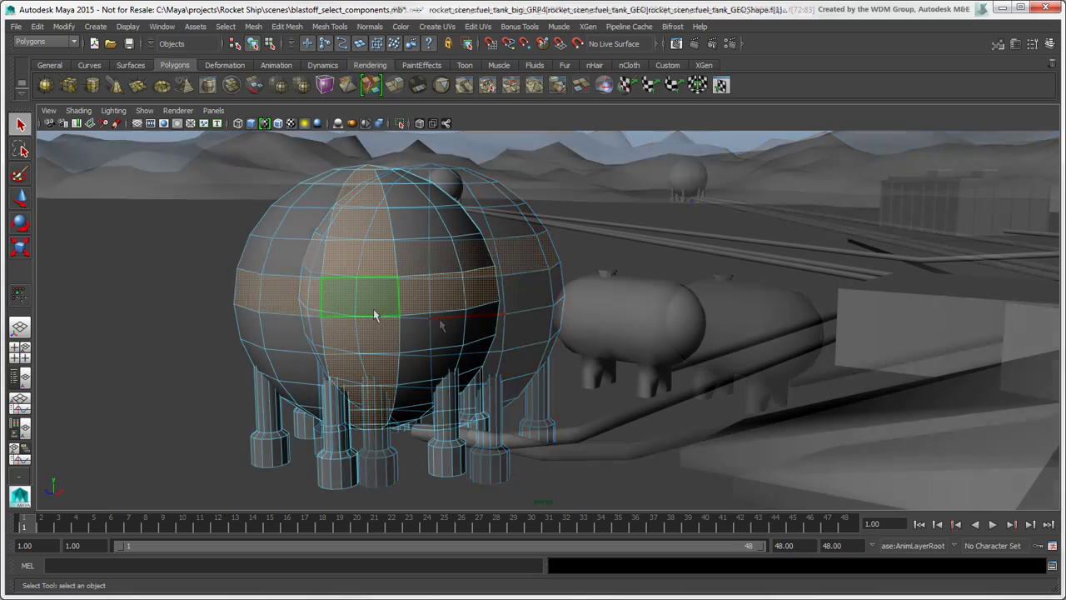
pyautogui.moveTo(405, 338)
pyautogui.keyDown('alt'); pyautogui.mouseDown()
pyautogui.moveTo(207, 343)
pyautogui.moveTo(231, 375)
pyautogui.moveTo(324, 372)
pyautogui.moveTo(438, 360)
pyautogui.moveTo(488, 324)
pyautogui.moveTo(408, 333)
pyautogui.mouseUp(); pyautogui.keyUp('alt')
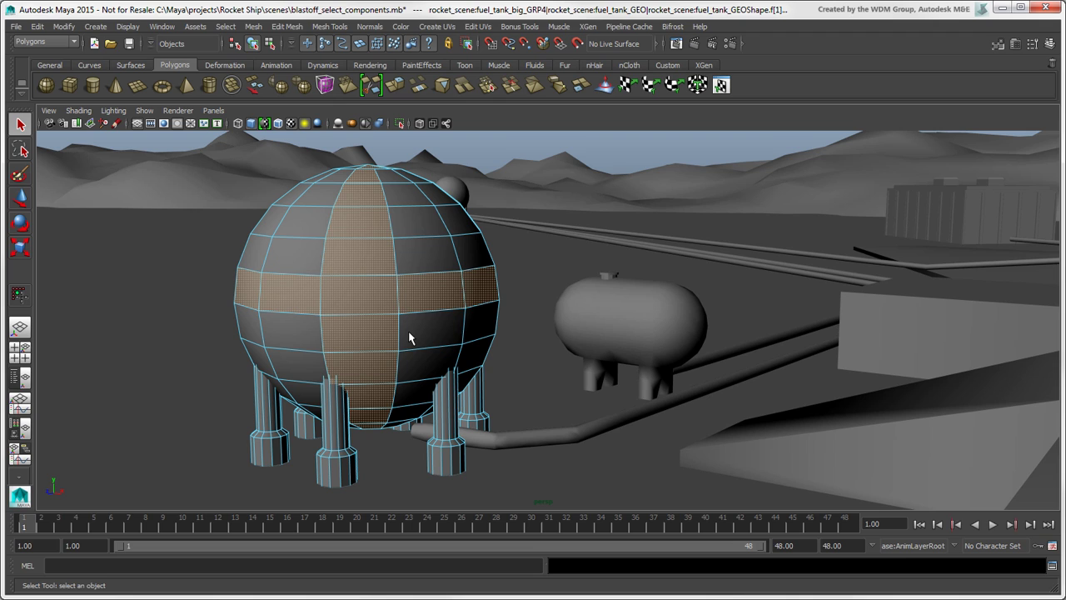
# - Tab-drag to paint-select a block of sphere faces, clear it, and open Select Tool settings
pyautogui.click(395, 149)
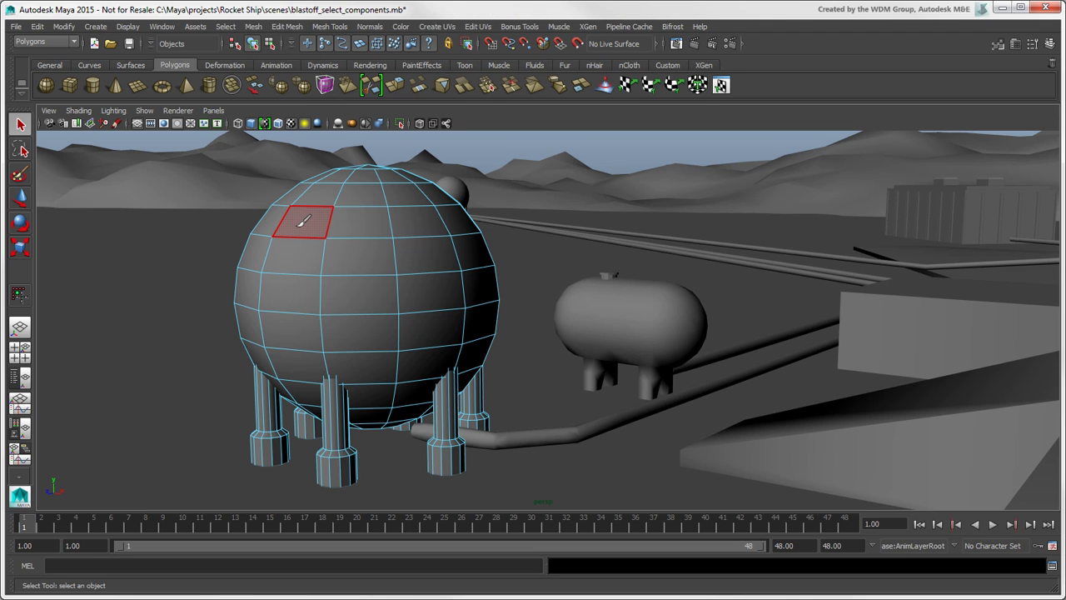
pyautogui.press('Tab')
pyautogui.moveTo(299, 223)
pyautogui.mouseDown()
pyautogui.moveTo(391, 230)
pyautogui.moveTo(407, 330)
pyautogui.moveTo(378, 342)
pyautogui.moveTo(324, 336)
pyautogui.moveTo(305, 273)
pyautogui.moveTo(335, 273)
pyautogui.moveTo(373, 296)
pyautogui.moveTo(423, 202)
pyautogui.mouseUp()
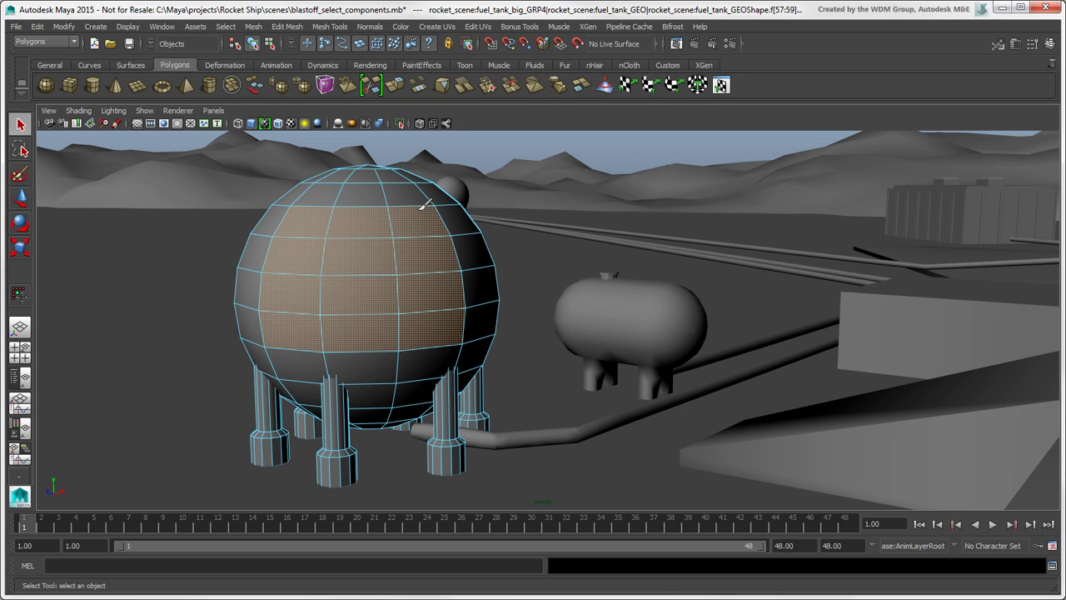
pyautogui.moveTo(553, 292)
pyautogui.keyDown('alt'); pyautogui.mouseDown()
pyautogui.moveTo(492, 316)
pyautogui.moveTo(283, 300)
pyautogui.moveTo(483, 300)
pyautogui.moveTo(559, 287)
pyautogui.mouseUp(); pyautogui.keyUp('alt')
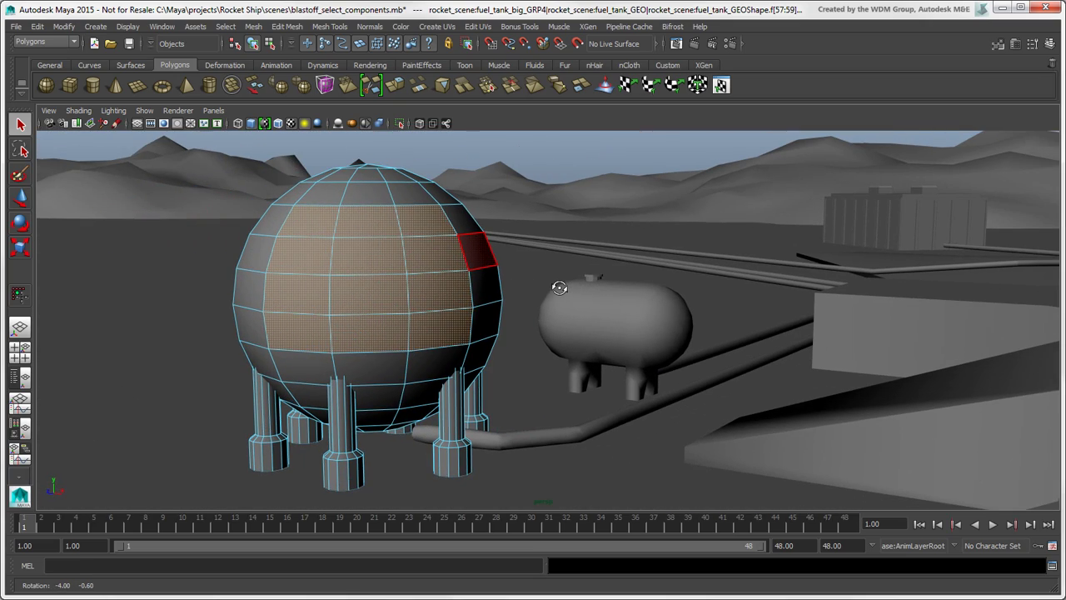
pyautogui.click(425, 148)
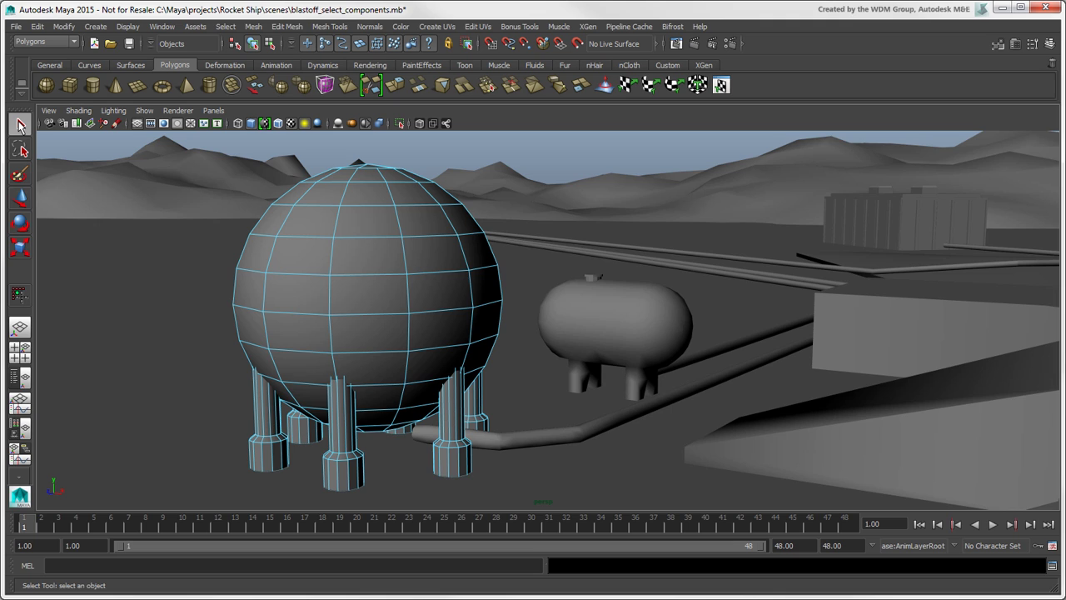
pyautogui.doubleClick(20, 125)
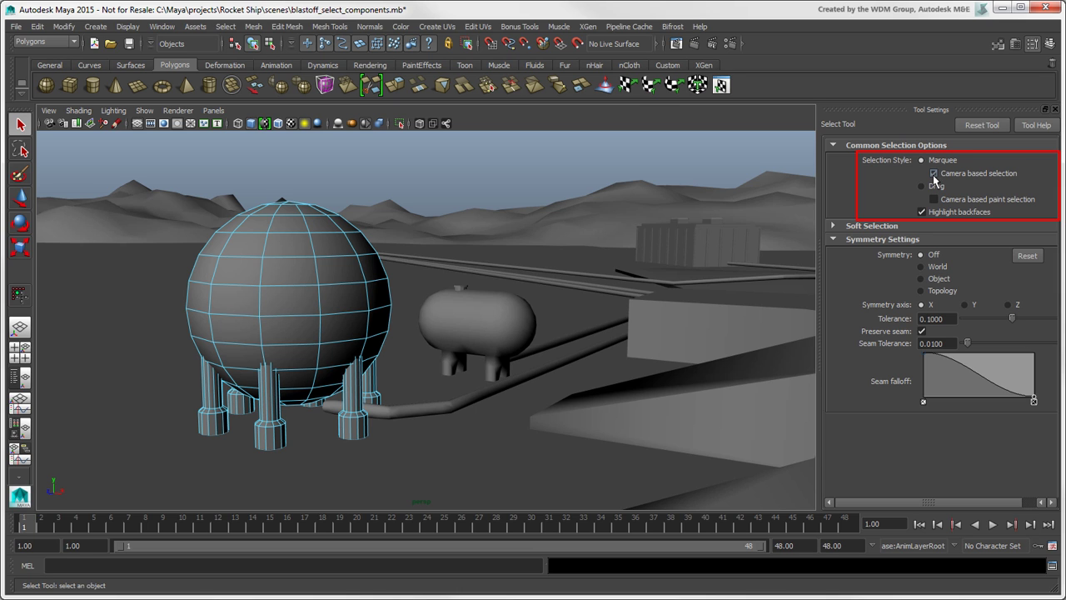
# - Marquee-select upper front faces, then save Selection preferences with Camera based selection on
pyautogui.moveTo(238, 244); pyautogui.dragTo(360, 315)
pyautogui.moveTo(435, 302)
pyautogui.keyDown('alt'); pyautogui.mouseDown()
pyautogui.moveTo(236, 317)
pyautogui.moveTo(448, 303)
pyautogui.mouseUp(); pyautogui.keyUp('alt')
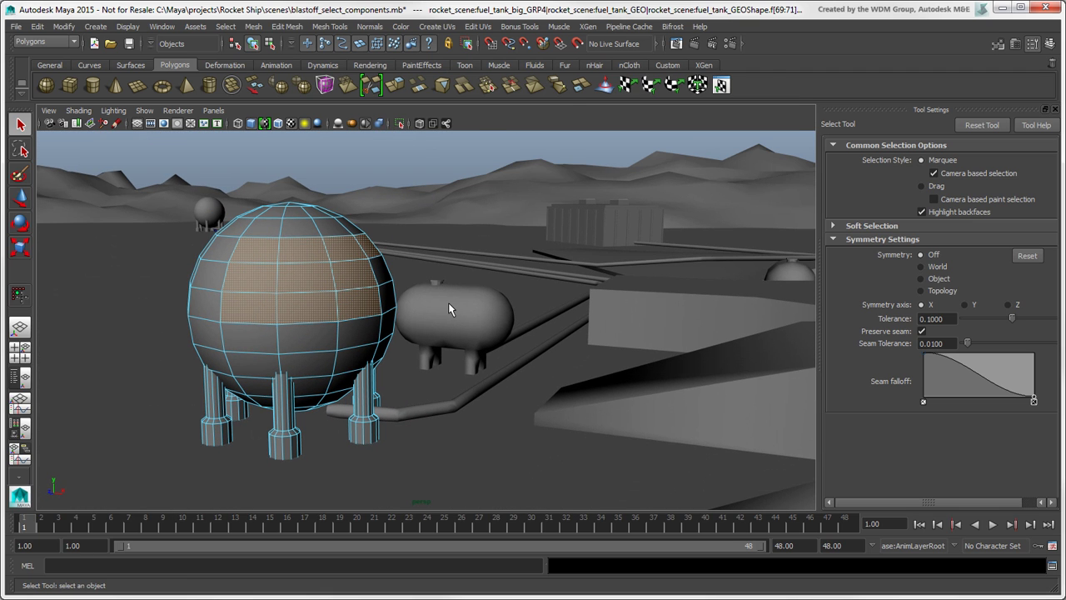
pyautogui.click(1051, 545)
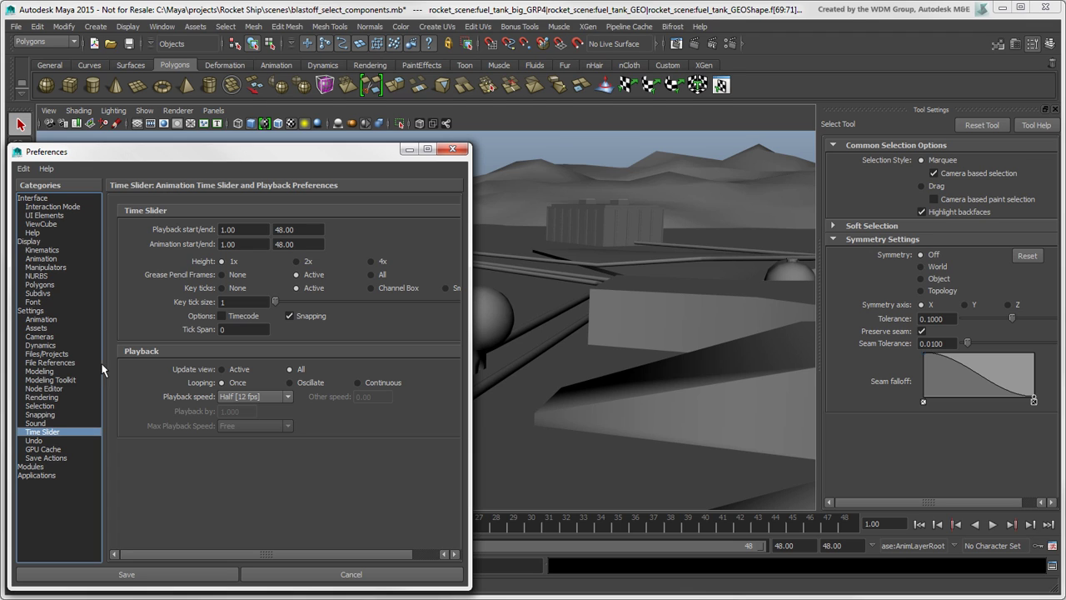
pyautogui.click(55, 407)
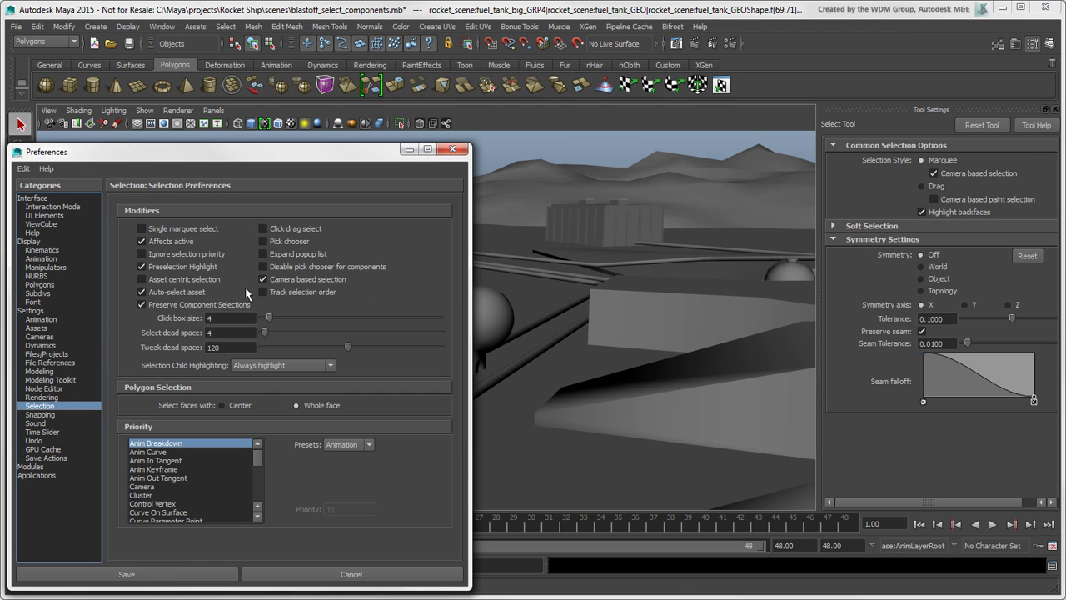
pyautogui.click(204, 574)
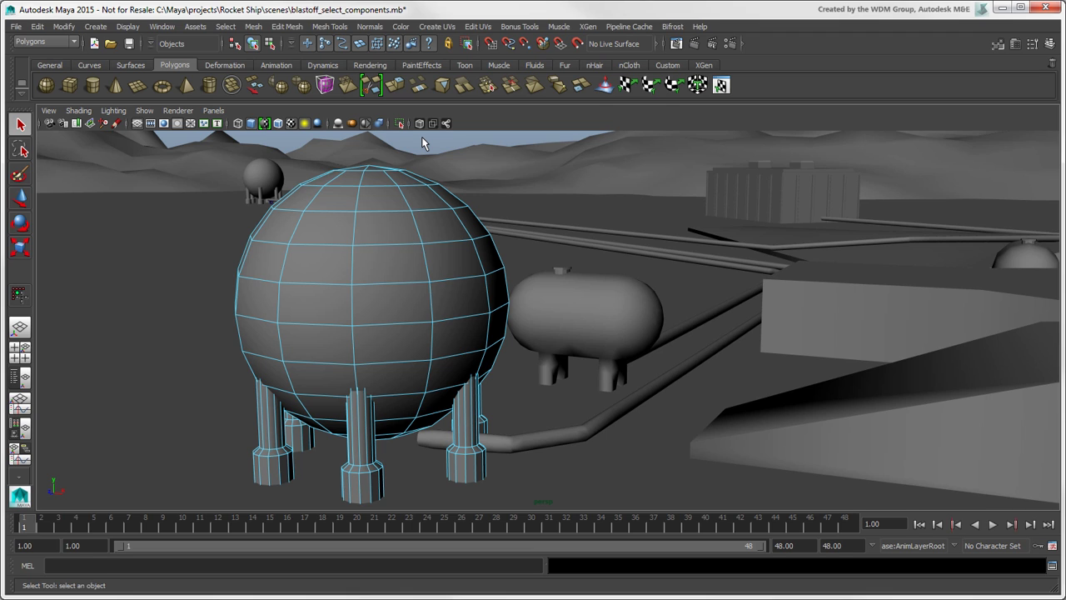
# - Switch the sphere to vertex mode and marquee-select a group of its vertices
pyautogui.press('F9')
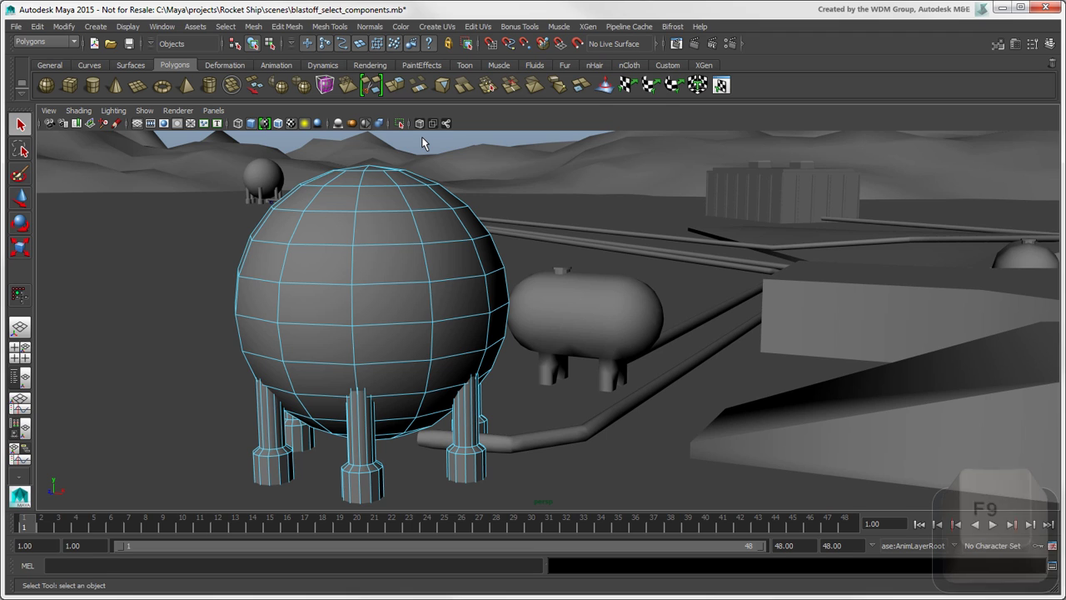
pyautogui.moveTo(337, 231); pyautogui.dragTo(301, 231, button='right')
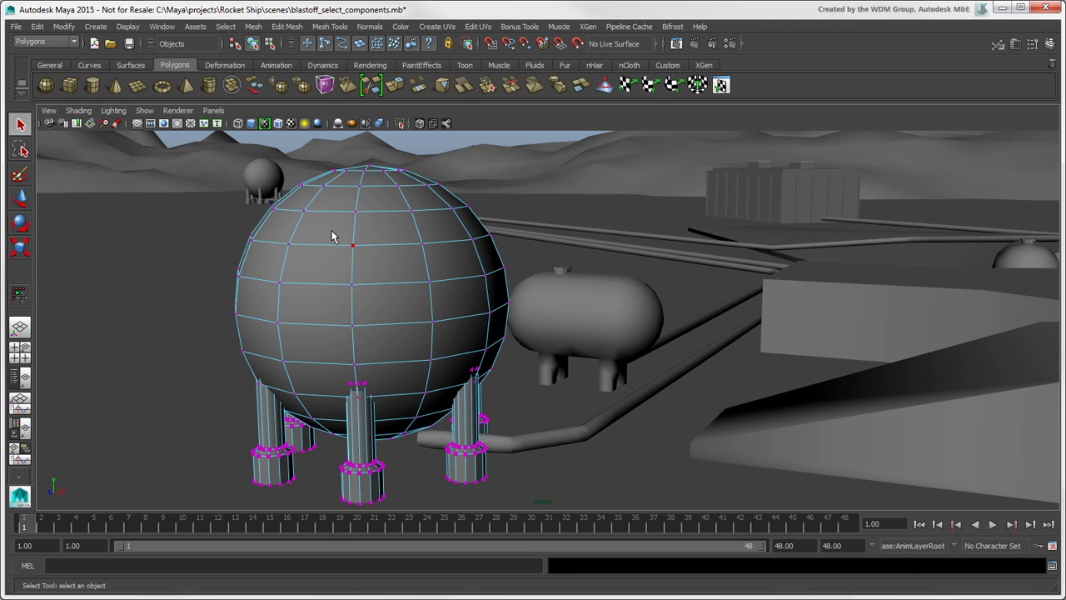
pyautogui.moveTo(331, 232); pyautogui.dragTo(440, 291)
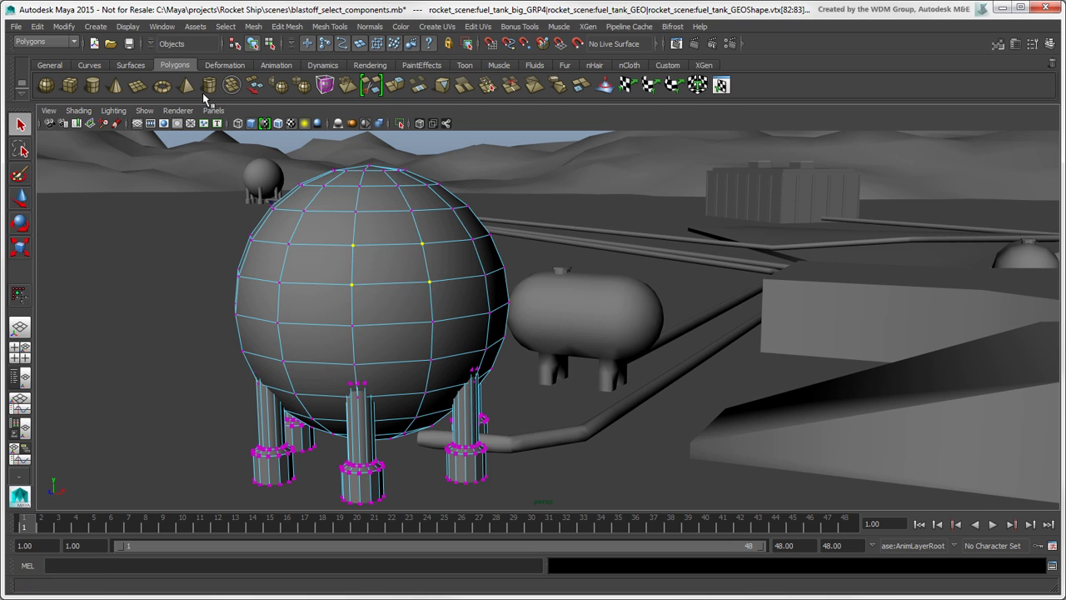
# - Raise the polygon vertex display size from 3.00 to 6.18 in Display > Polygons > Vertex Size
pyautogui.click(126, 27)
pyautogui.moveTo(186, 164)
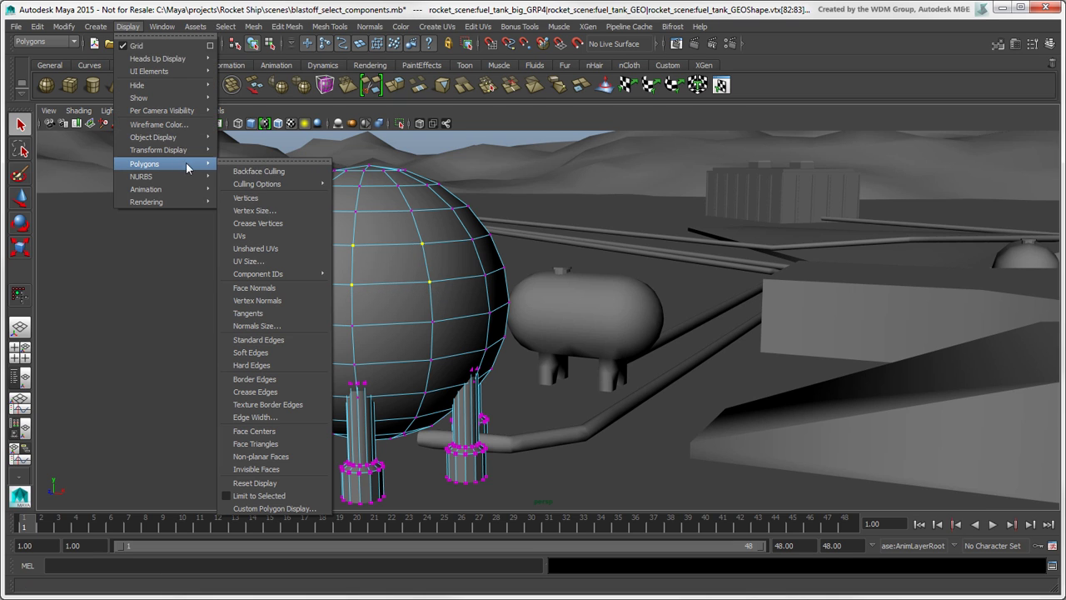
pyautogui.click(302, 208)
pyautogui.moveTo(344, 268); pyautogui.dragTo(306, 262, button='right')
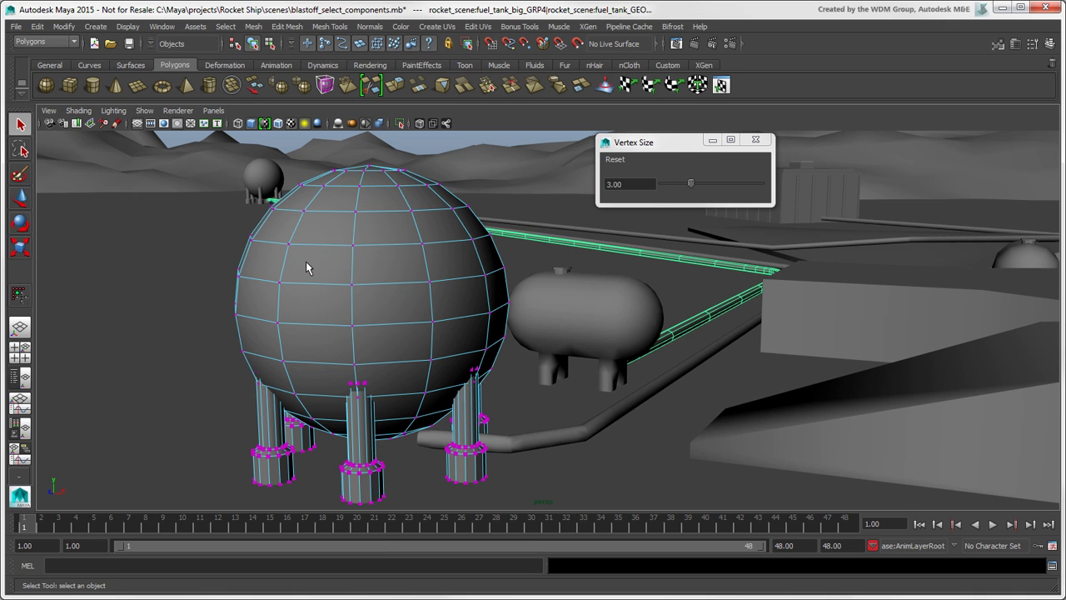
pyautogui.moveTo(329, 226); pyautogui.dragTo(452, 345)
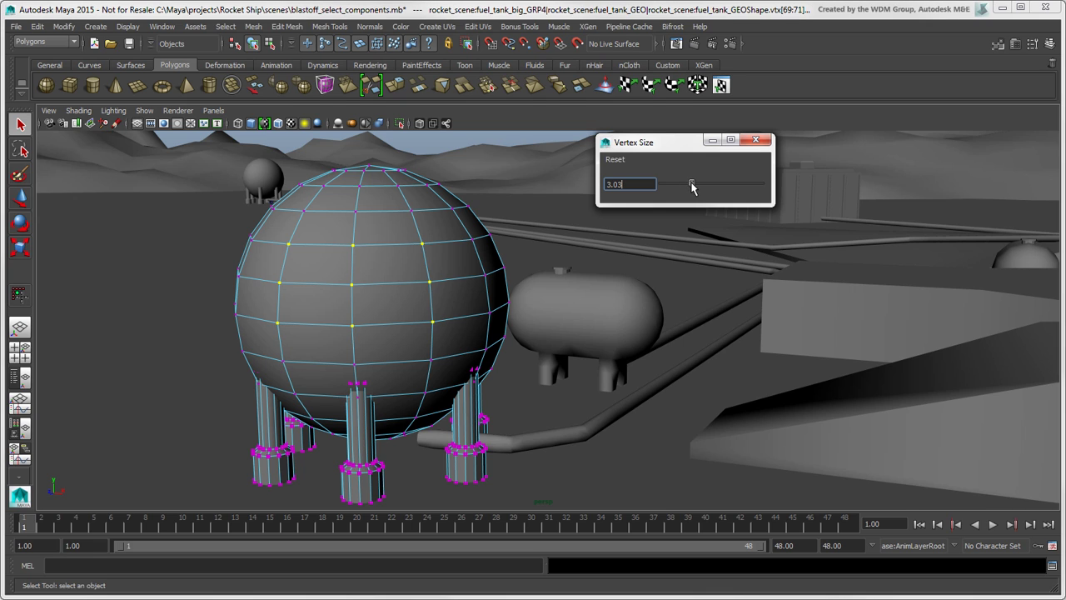
pyautogui.moveTo(690, 184); pyautogui.dragTo(723, 184)
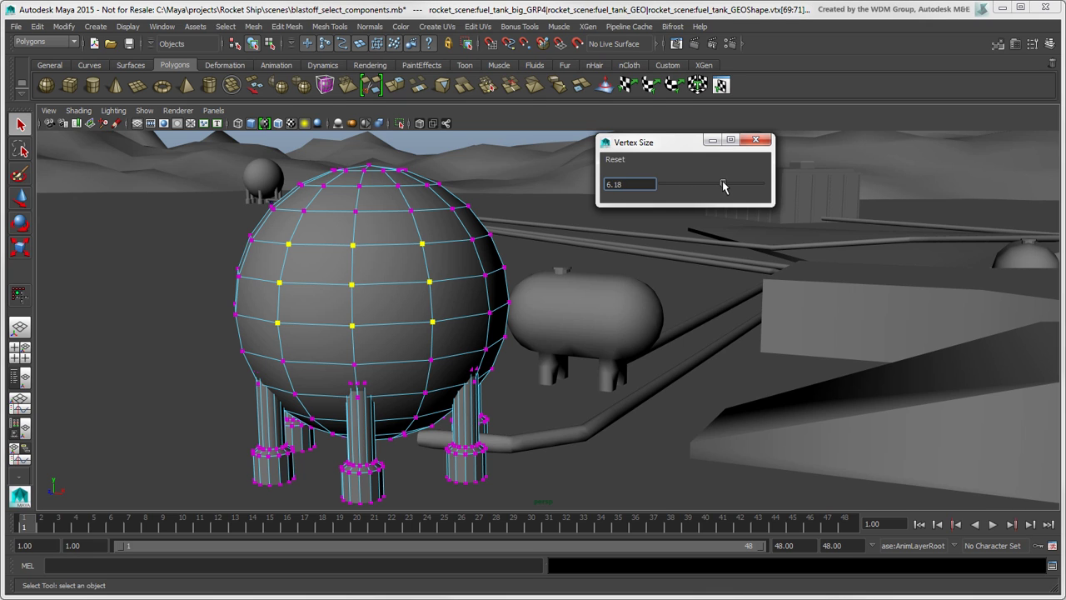
pyautogui.click(756, 141)
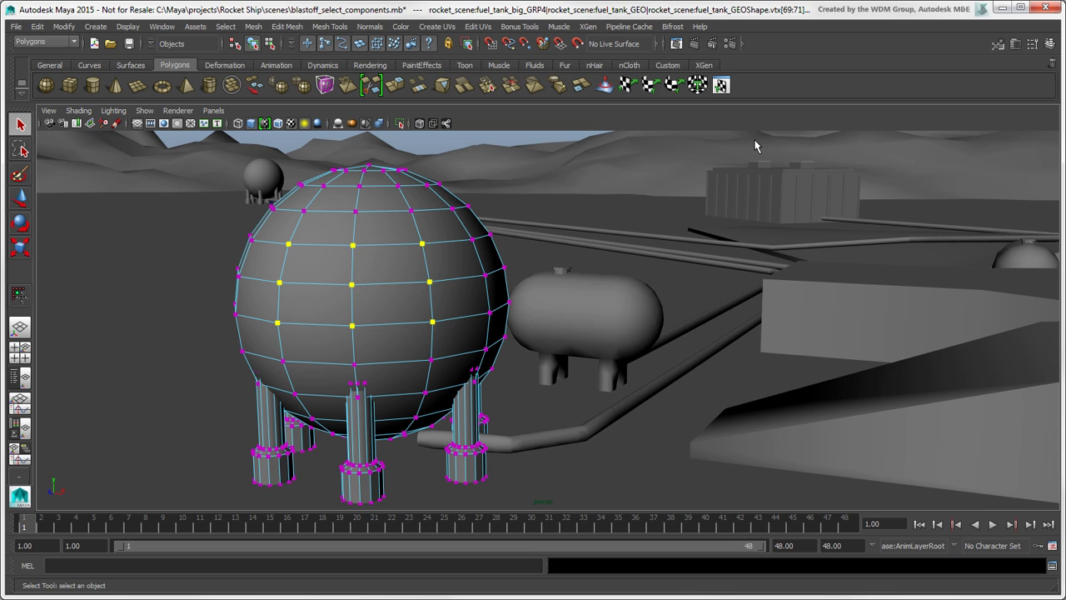
# - Open Color Settings at the Active tab's expanded Components section
pyautogui.click(162, 27)
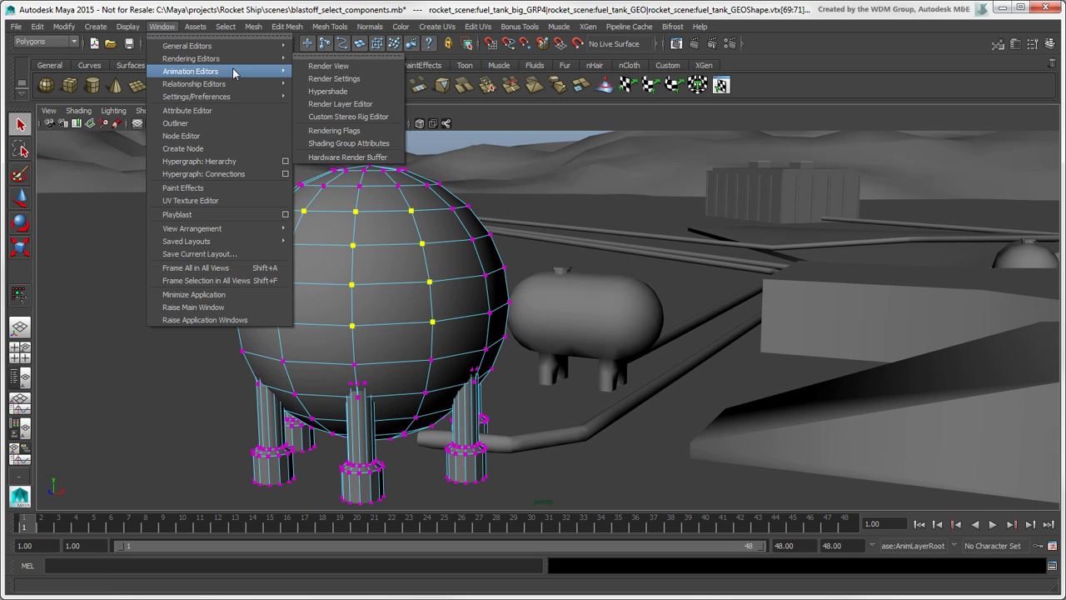
pyautogui.moveTo(252, 95)
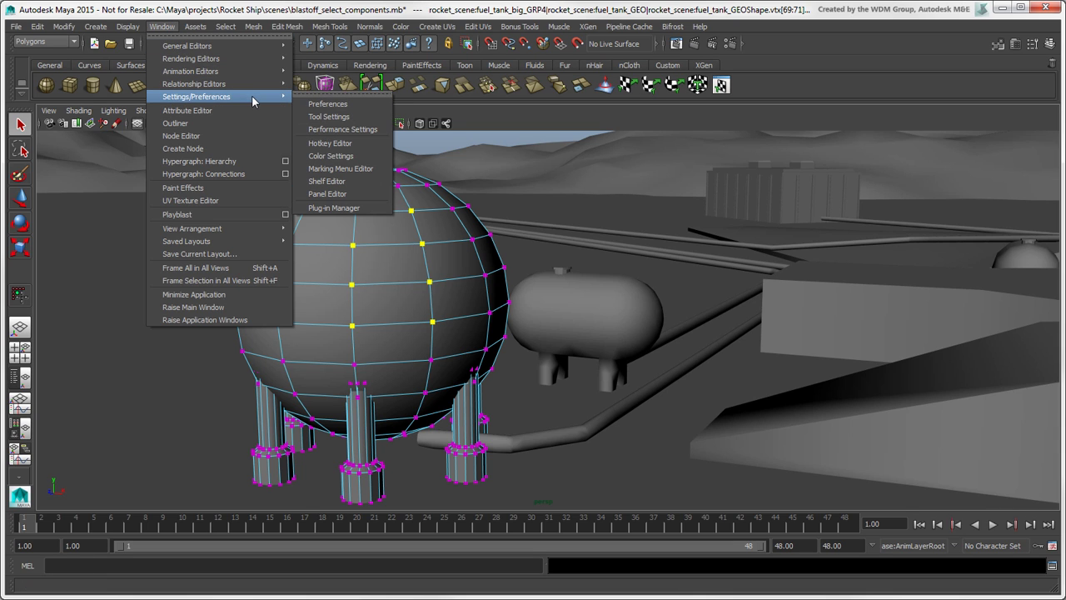
pyautogui.click(372, 158)
pyautogui.click(782, 294)
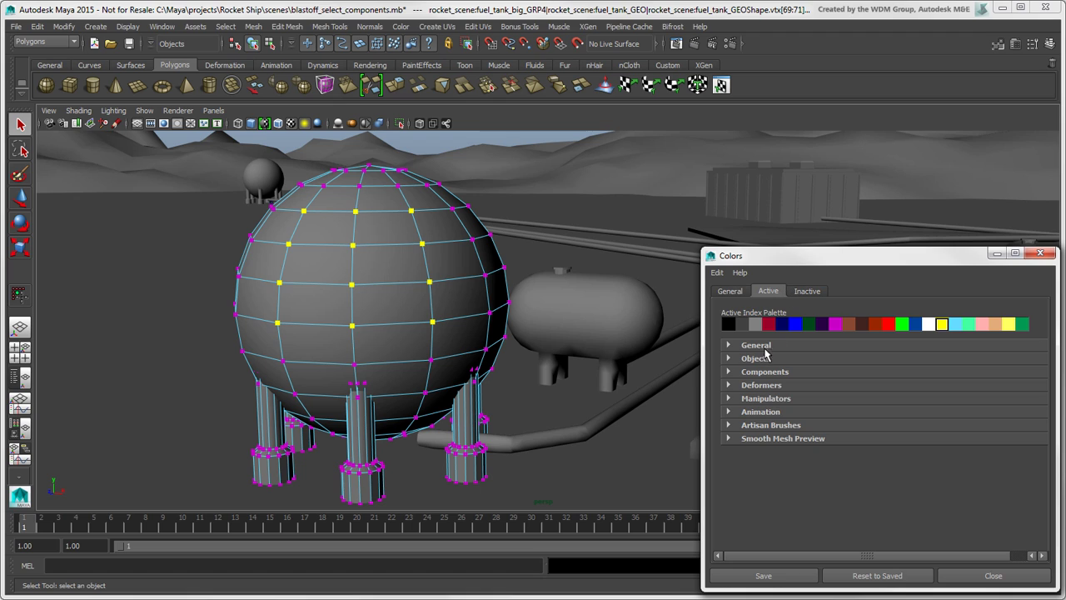
pyautogui.click(729, 372)
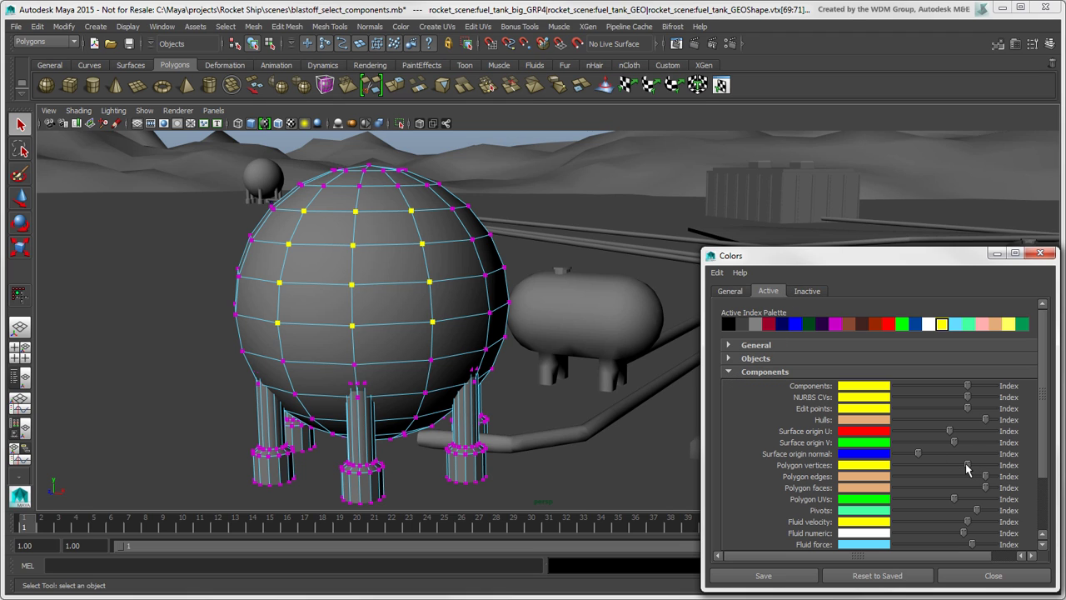
# - Set selected polygon vertex, face and edge colours to red, then restore the saved colours
pyautogui.moveTo(964, 469); pyautogui.dragTo(962, 470)
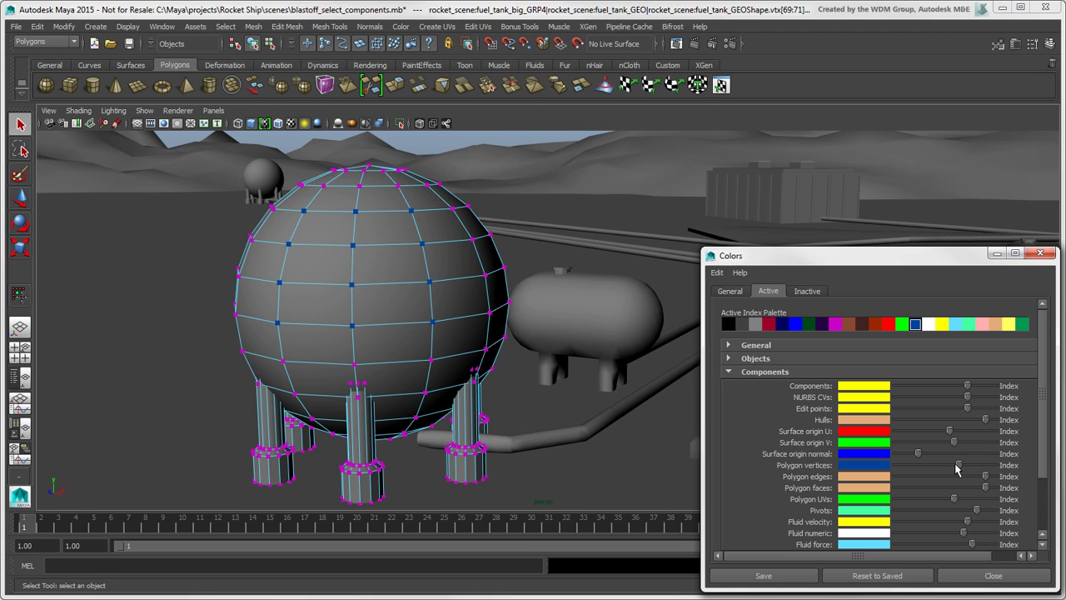
pyautogui.moveTo(955, 469); pyautogui.dragTo(949, 468)
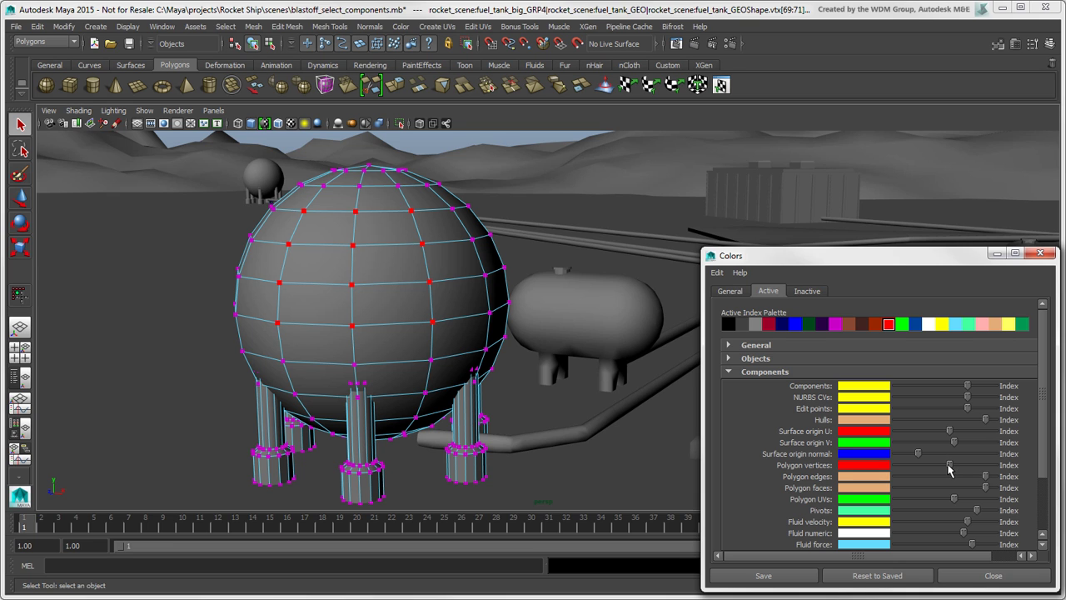
pyautogui.press('F11')
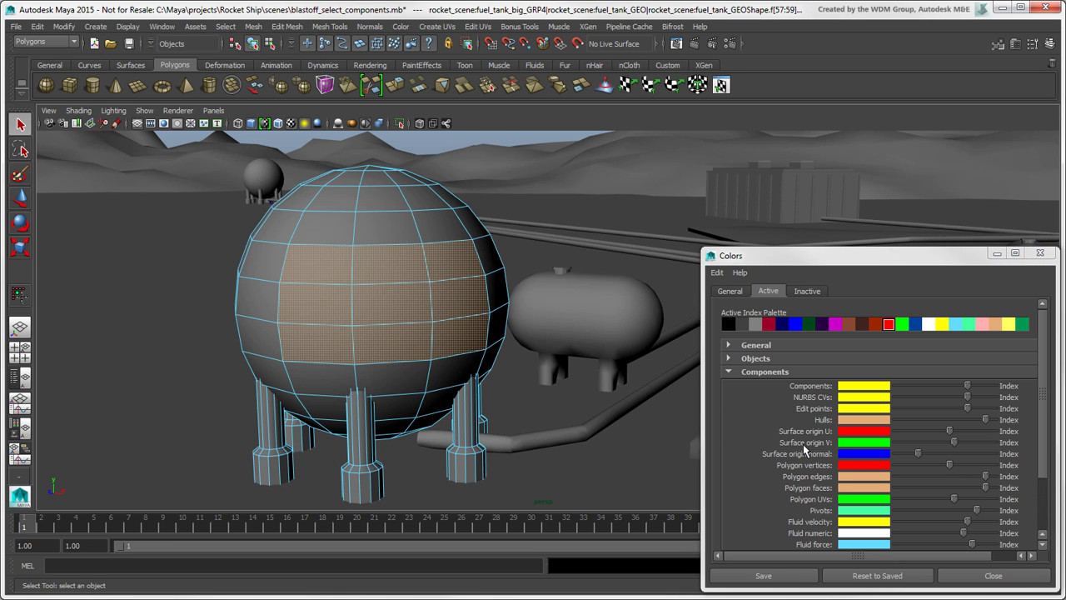
pyautogui.moveTo(980, 487); pyautogui.dragTo(950, 492)
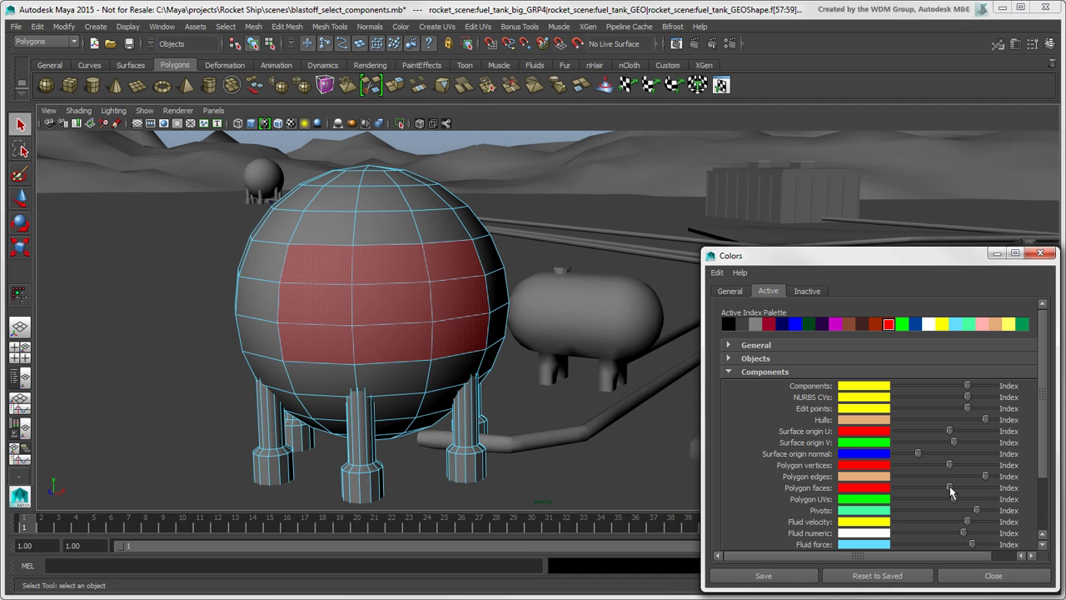
pyautogui.hotkey('ctrl', 'F10')
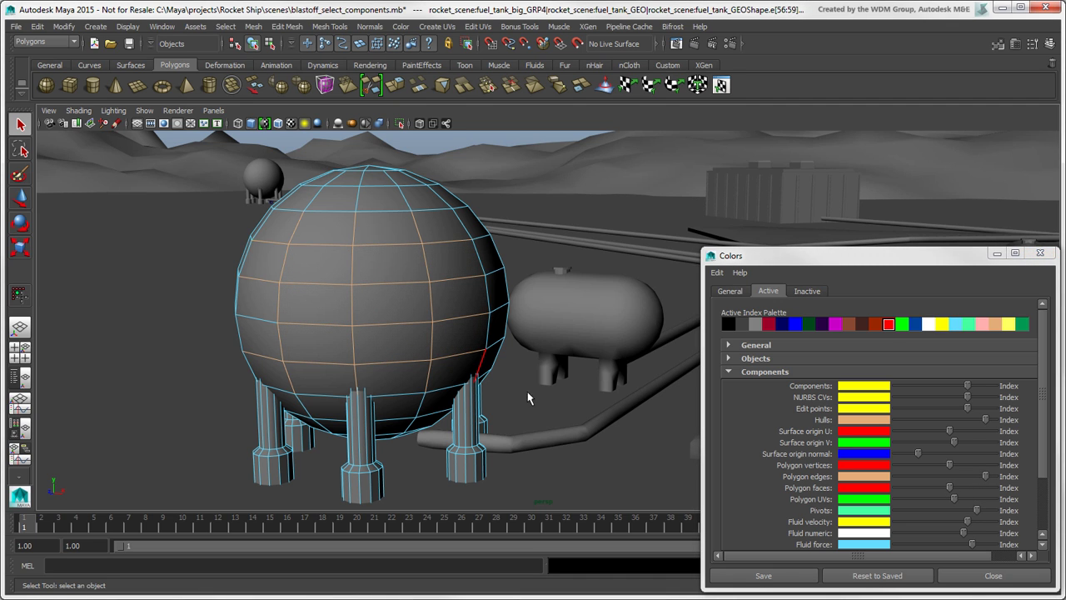
pyautogui.moveTo(974, 476); pyautogui.dragTo(950, 481)
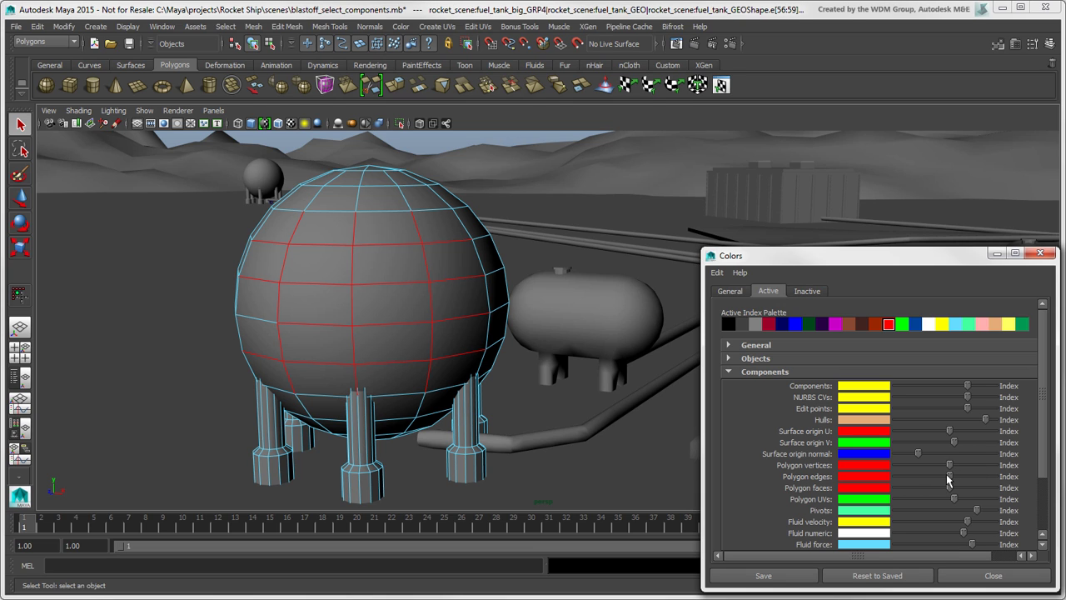
pyautogui.click(916, 576)
# - Shift-add and Ctrl-remove blocks and single vertices on the sphere's front
pyautogui.click(957, 576)
pyautogui.press('F9')
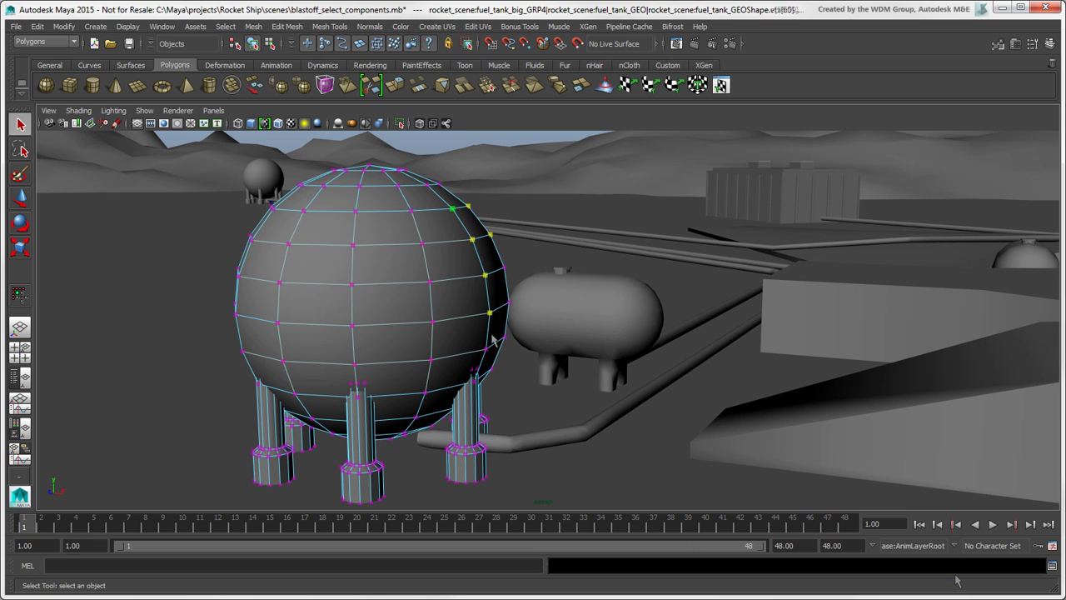
pyautogui.keyDown('shift'); pyautogui.moveTo(340, 203); pyautogui.dragTo(441, 325); pyautogui.keyUp('shift')
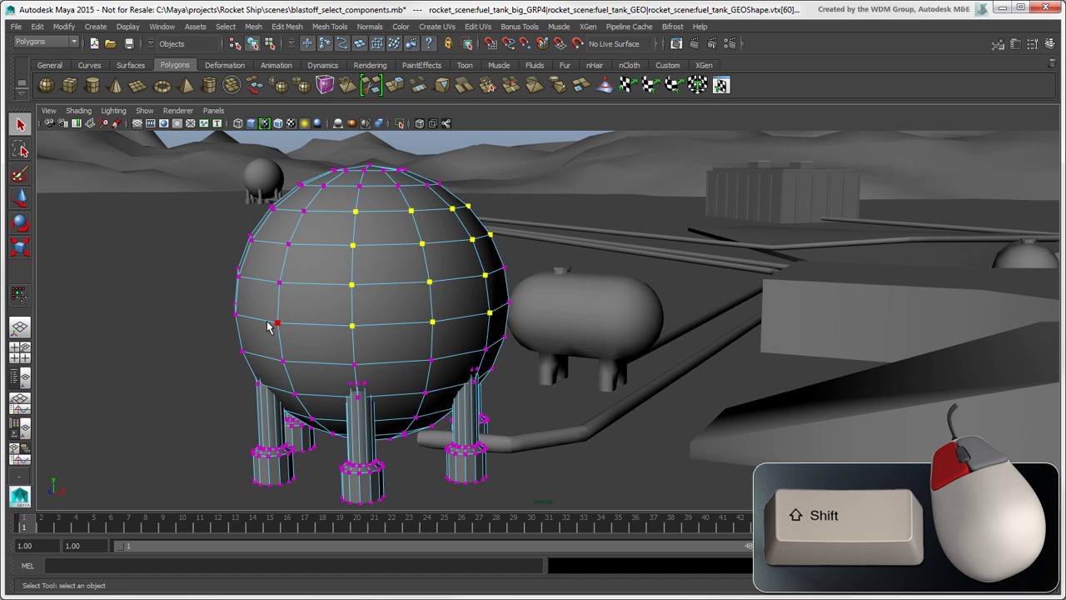
pyautogui.keyDown('shift'); pyautogui.click(279, 283); pyautogui.keyUp('shift')
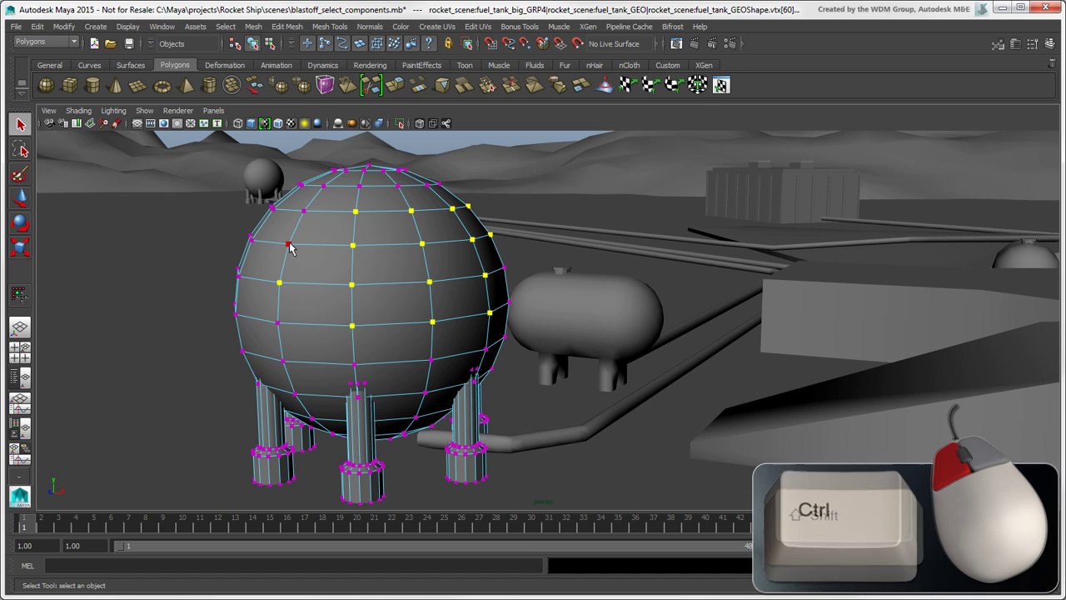
pyautogui.keyDown('ctrl'); pyautogui.moveTo(315, 235); pyautogui.dragTo(381, 352); pyautogui.keyUp('ctrl')
pyautogui.keyDown('ctrl'); pyautogui.click(356, 211); pyautogui.keyUp('ctrl')
pyautogui.keyDown('ctrl'); pyautogui.click(279, 283); pyautogui.keyUp('ctrl')
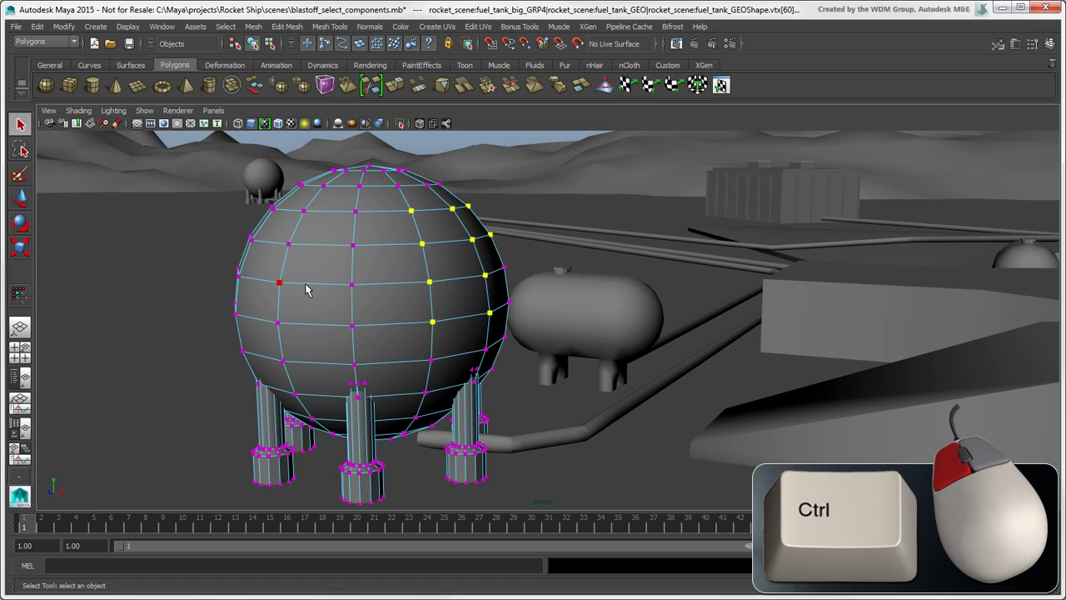
pyautogui.keyDown('ctrl'); pyautogui.click(411, 211); pyautogui.keyUp('ctrl')
pyautogui.keyDown('ctrl'); pyautogui.moveTo(443, 200); pyautogui.dragTo(500, 324); pyautogui.keyUp('ctrl')
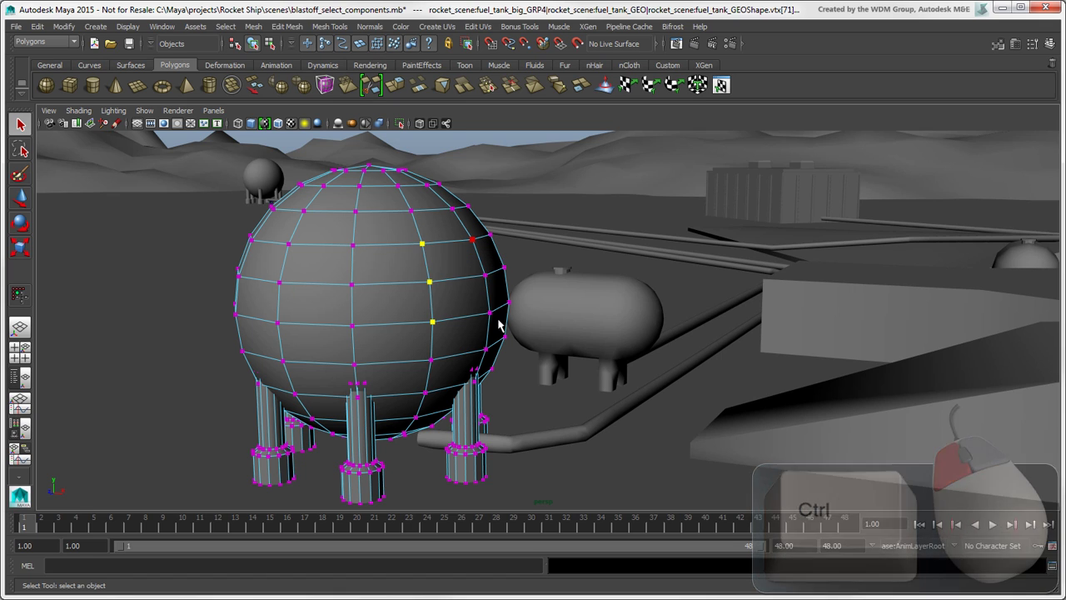
# - Select a single vertex and pickwalk it around the sphere with the arrow keys
pyautogui.click(354, 247)
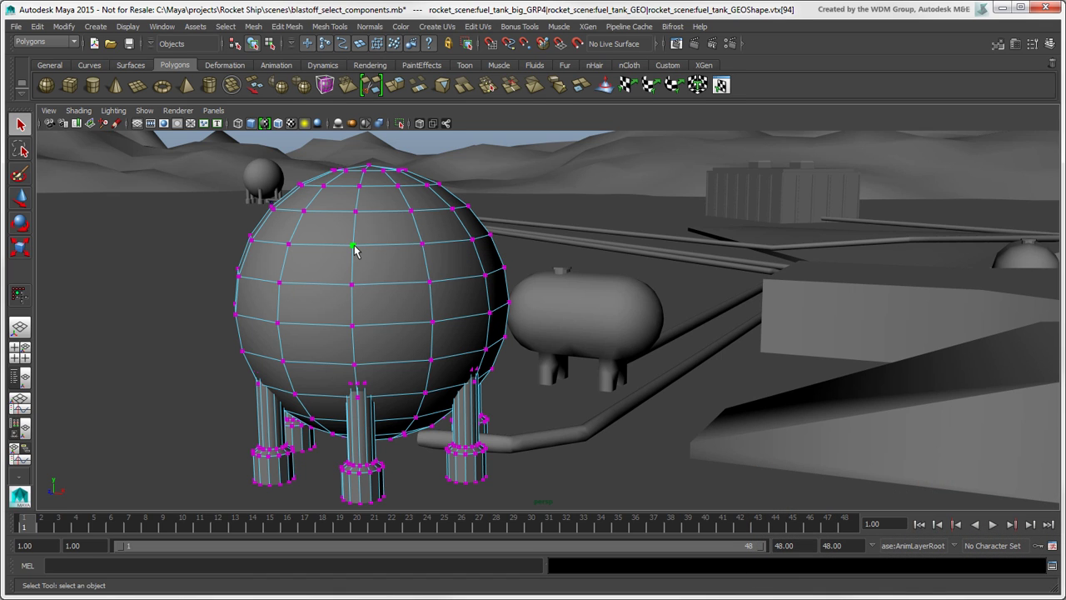
pyautogui.press('Right')
pyautogui.press('Right')
pyautogui.press('Right')
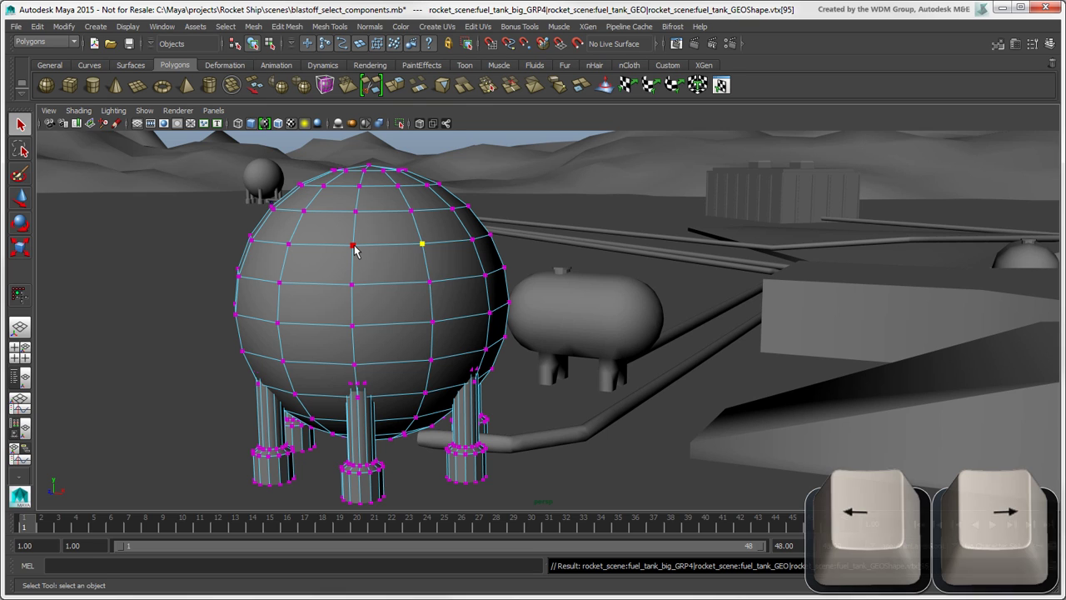
pyautogui.press('Left')
pyautogui.press('Left')
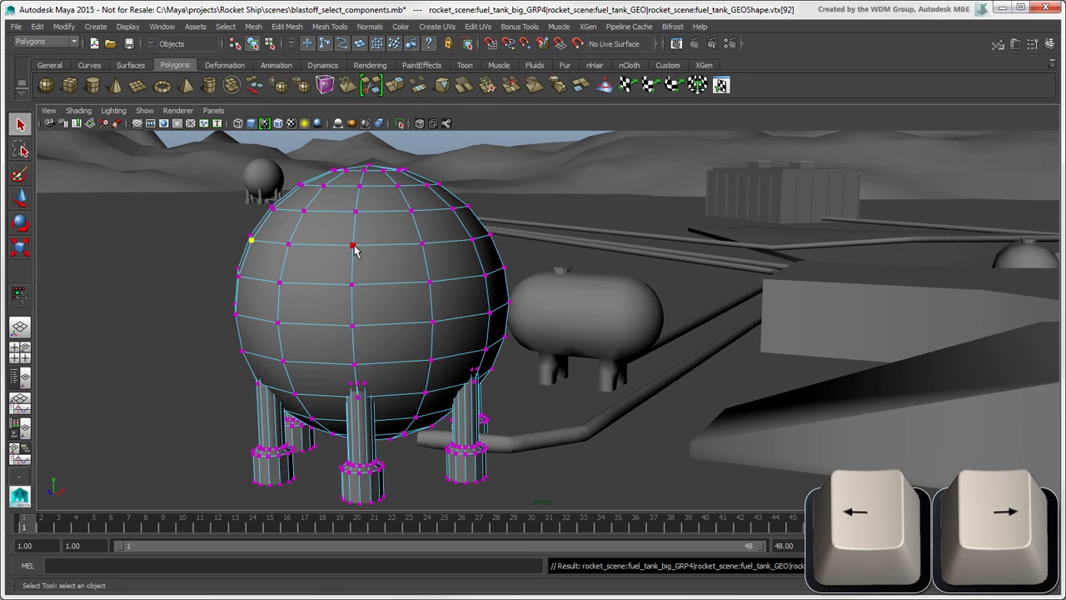
pyautogui.press('Right')
pyautogui.press('Up')
pyautogui.press('Up')
pyautogui.press('Up')
pyautogui.press('Down')
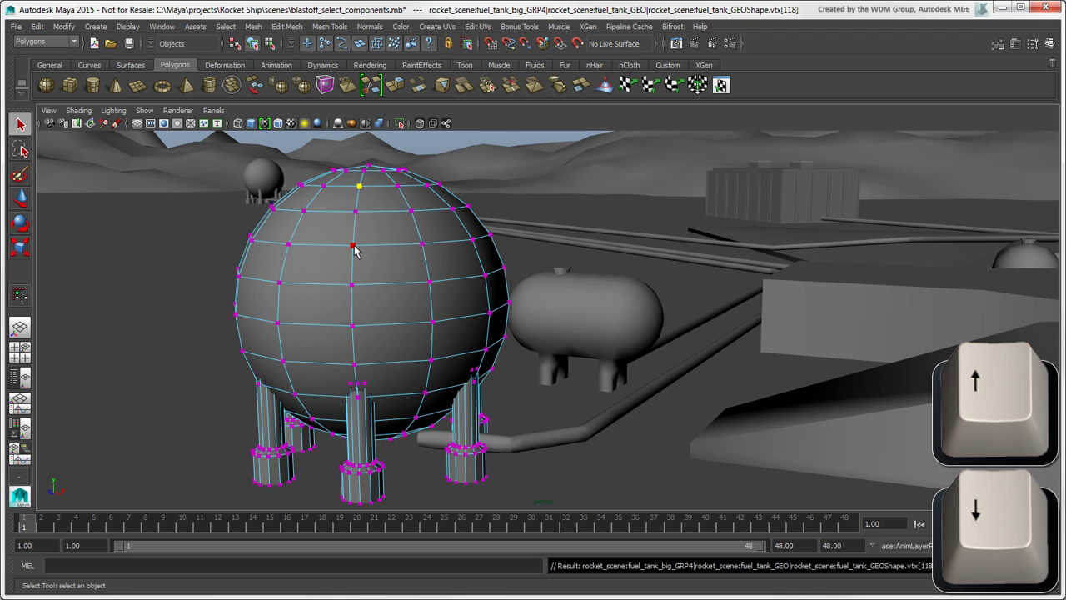
pyautogui.press('Down')
pyautogui.press('Down')
pyautogui.press('Up')
pyautogui.press('Up')
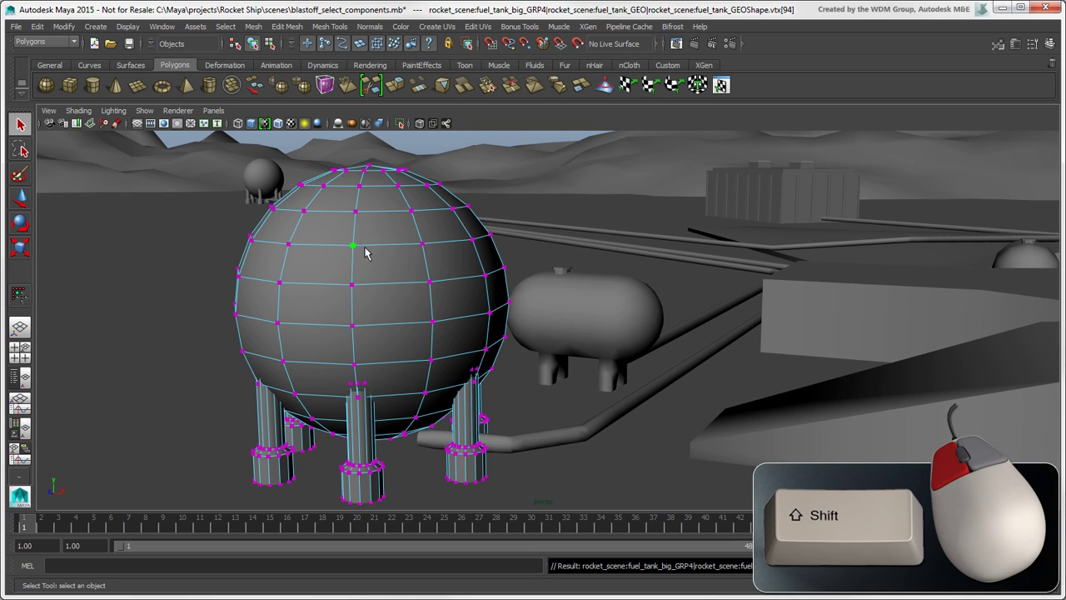
# - Double-click vertices to select a full vertex loop and a partial loop between two vertices
pyautogui.keyDown('shift'); pyautogui.click(423, 246); pyautogui.keyUp('shift')
pyautogui.keyDown('shift'); pyautogui.doubleClick(423, 246); pyautogui.keyUp('shift')
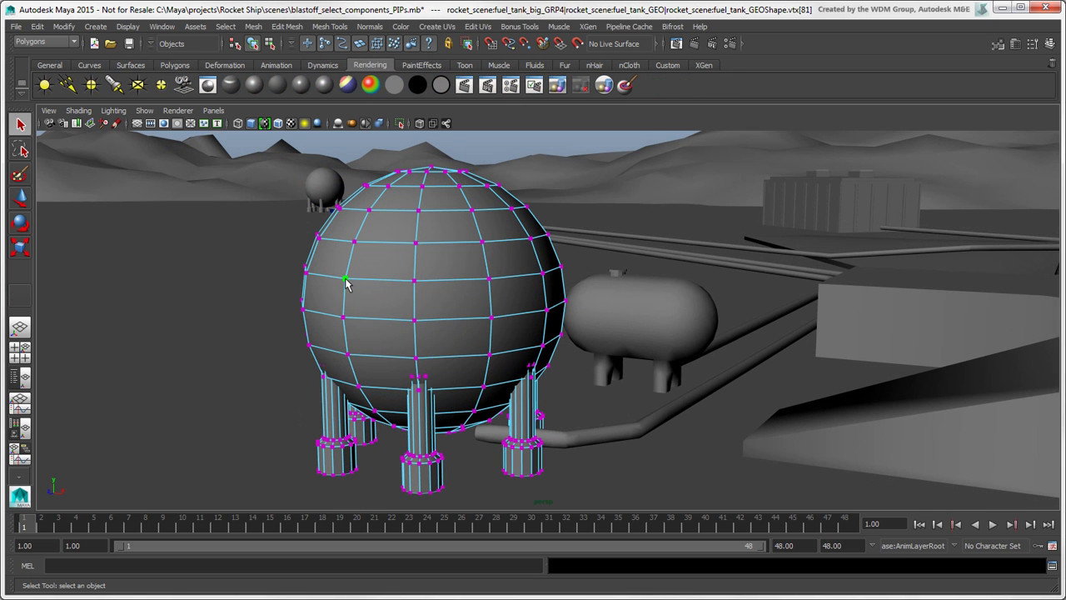
pyautogui.keyDown('shift'); pyautogui.doubleClick(543, 278); pyautogui.keyUp('shift')
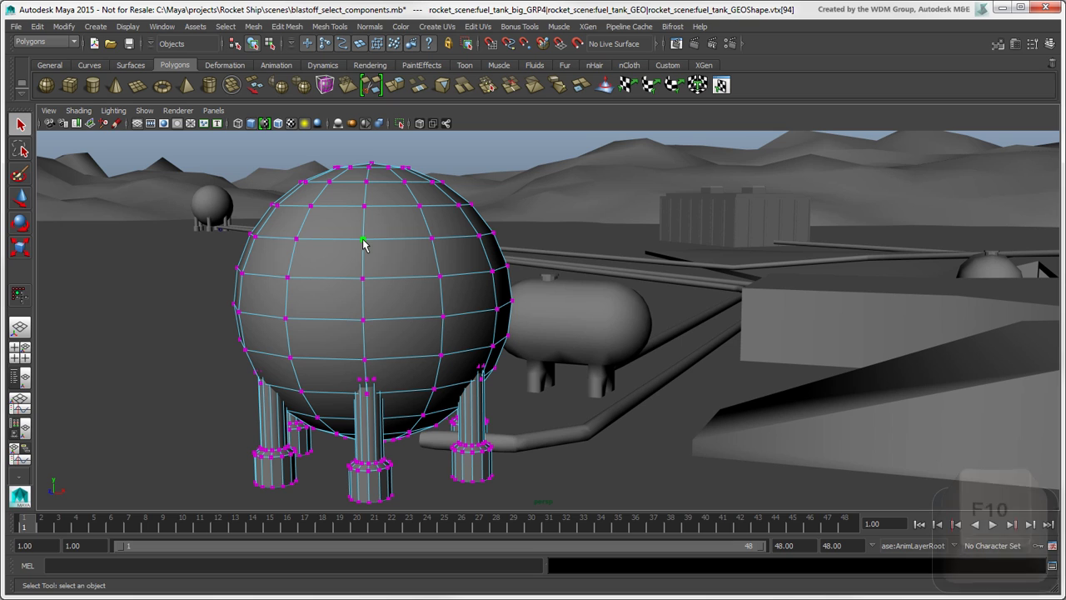
# - Put the sphere in edge mode, then raise Display preferences Line Width from 1.0 to 1.6 and save
pyautogui.moveTo(363, 241); pyautogui.dragTo(372, 213, button='right')
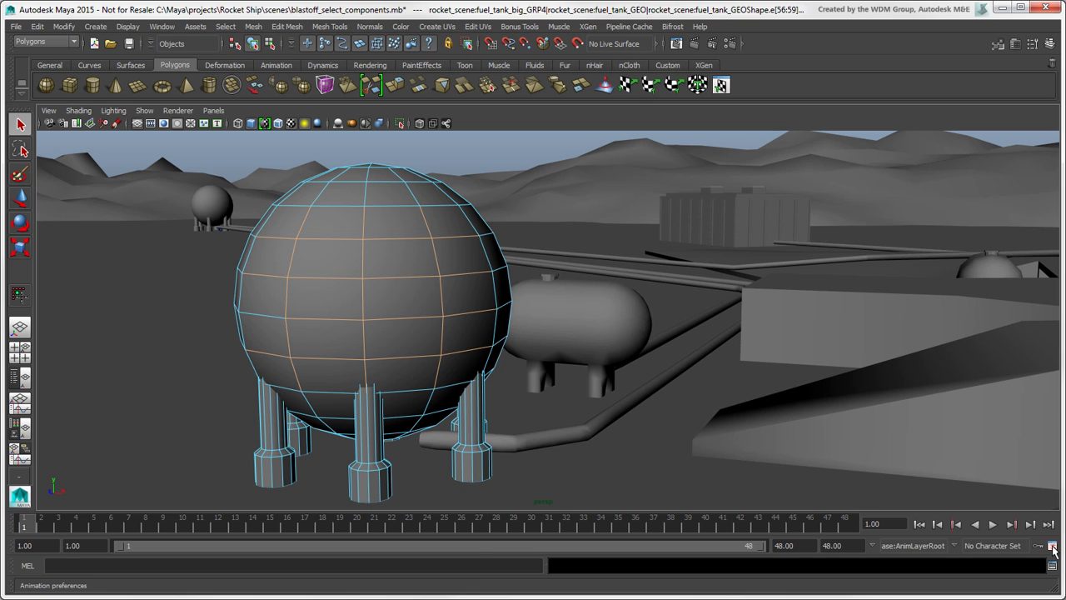
pyautogui.click(1052, 546)
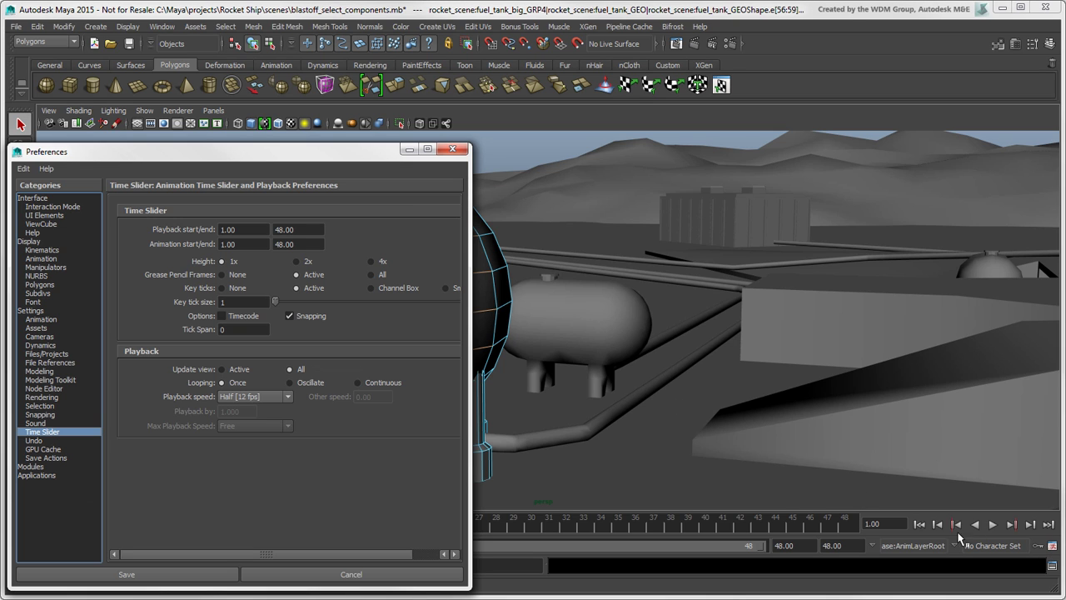
pyautogui.click(30, 242)
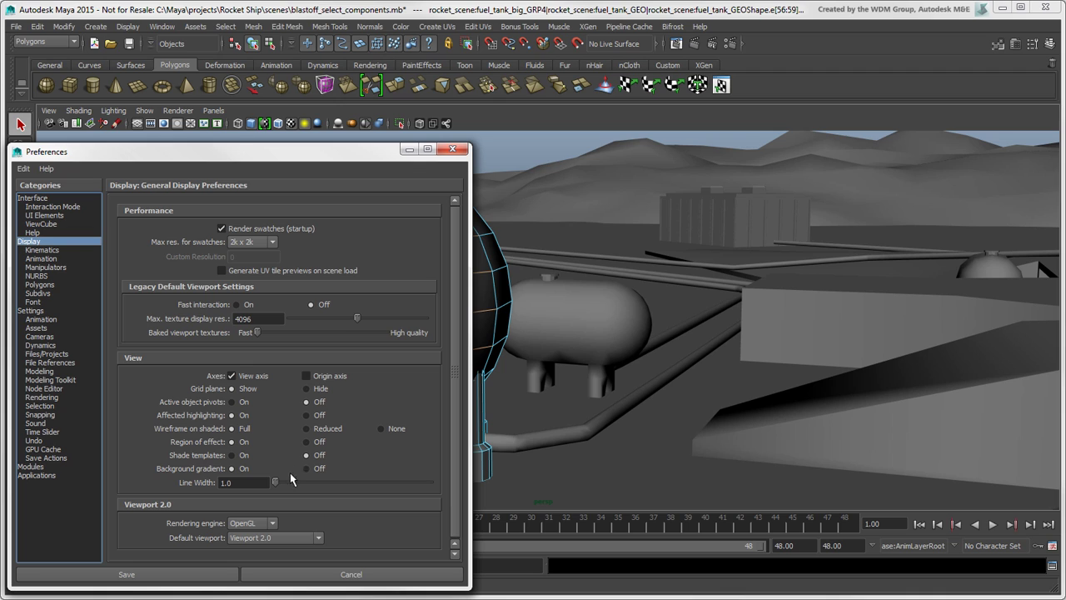
pyautogui.moveTo(277, 487); pyautogui.dragTo(323, 487)
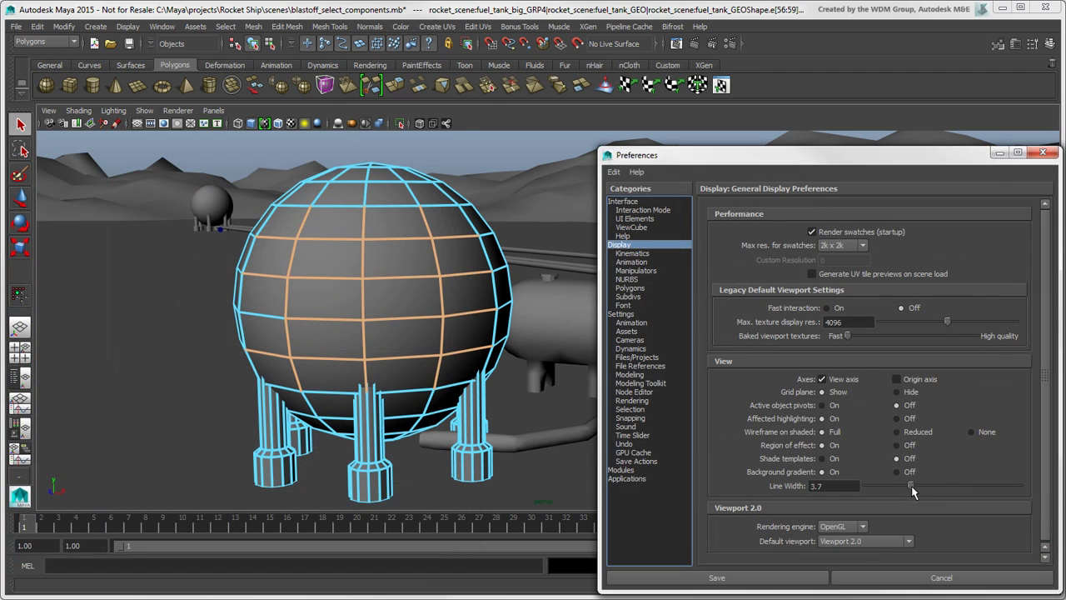
pyautogui.moveTo(910, 484); pyautogui.dragTo(877, 486)
pyautogui.click(784, 575)
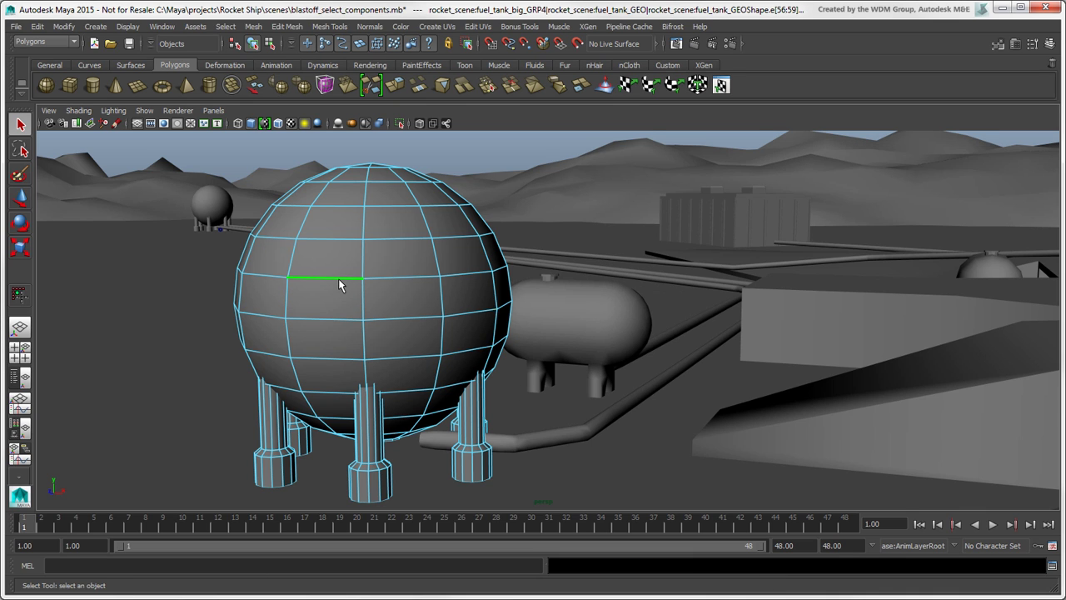
# - Add and remove individual edges on the sphere until none remain selected
pyautogui.click(338, 278)
pyautogui.keyDown('shift'); pyautogui.click(437, 317); pyautogui.keyUp('shift')
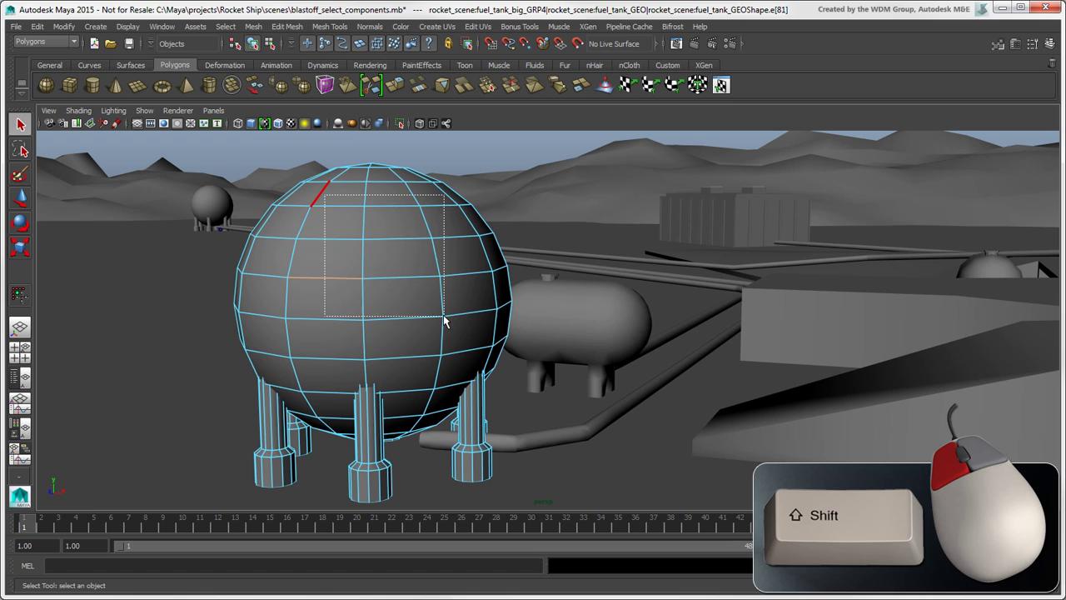
pyautogui.click(323, 335)
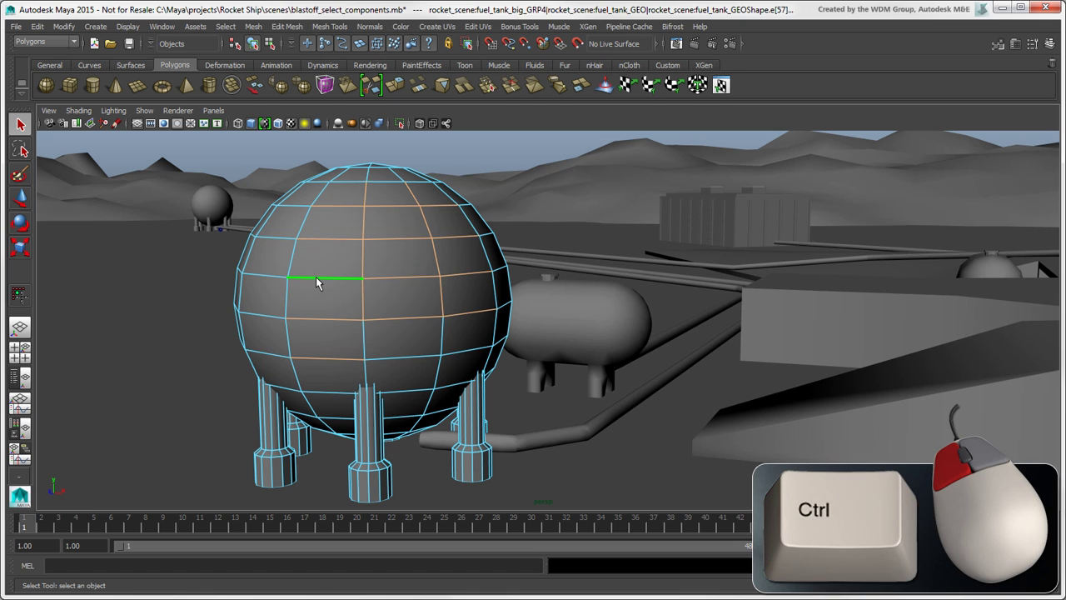
pyautogui.keyDown('ctrl'); pyautogui.moveTo(286, 215); pyautogui.dragTo(323, 354); pyautogui.keyUp('ctrl')
pyautogui.click(384, 283)
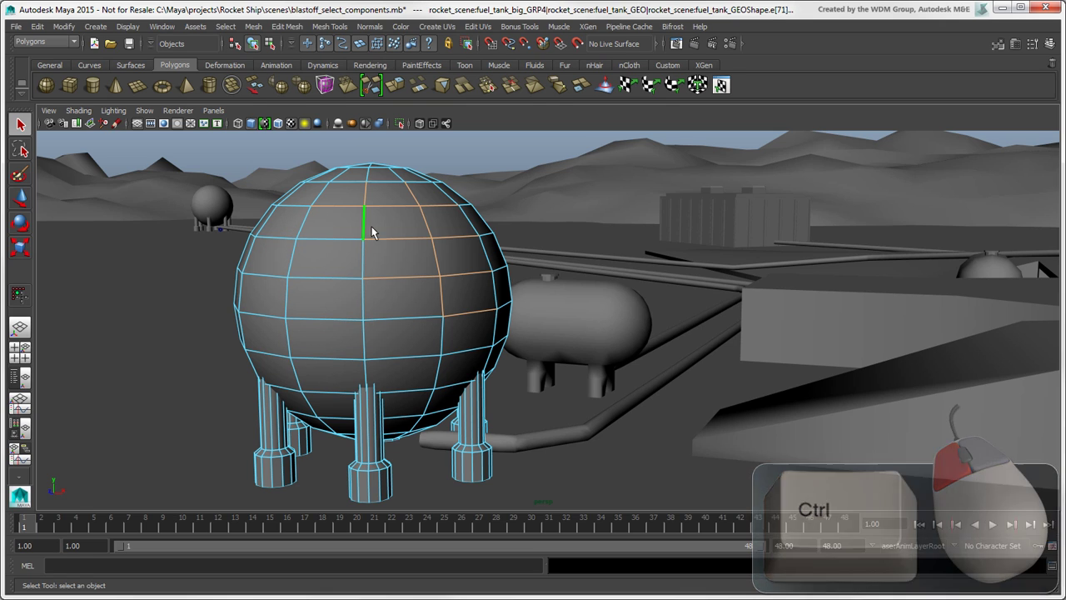
pyautogui.click(396, 239)
pyautogui.click(389, 300)
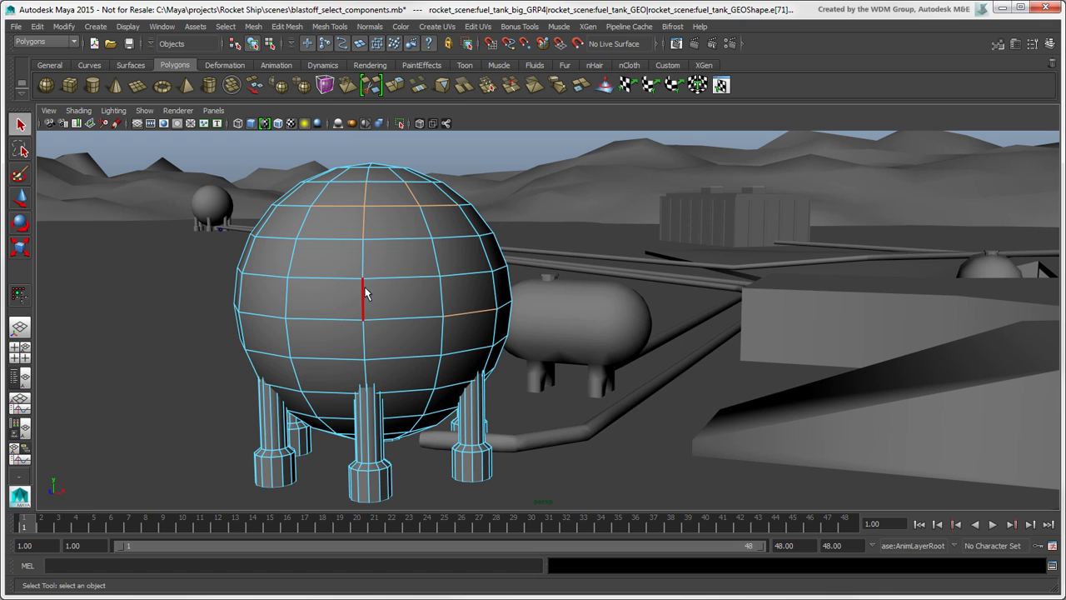
# - Select four horizontal edge loops stacked across the tank's upper half
pyautogui.doubleClick(322, 278)
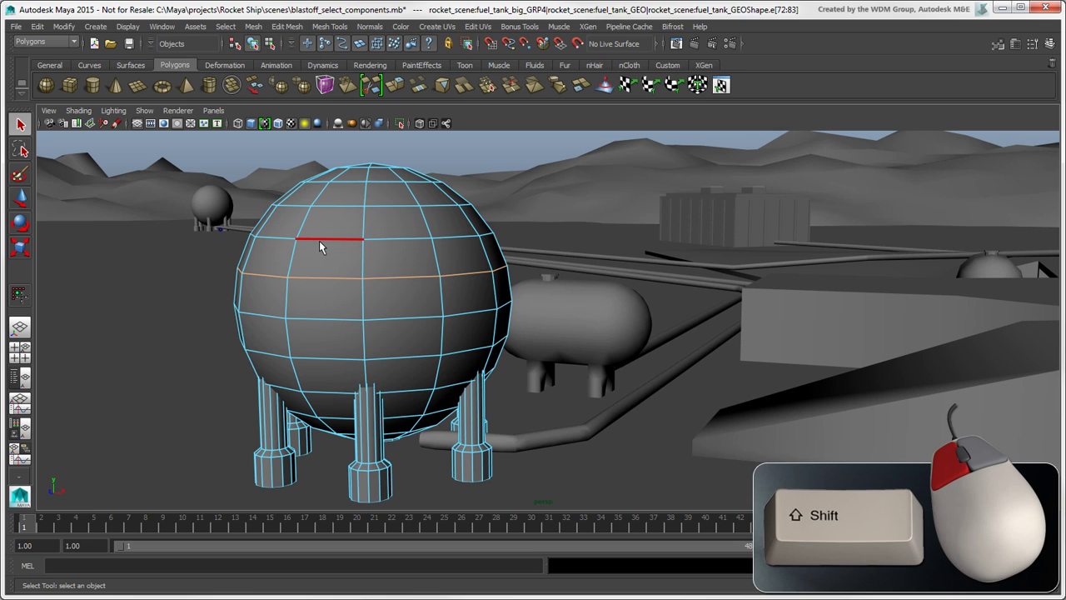
pyautogui.keyDown('shift'); pyautogui.doubleClick(323, 239); pyautogui.keyUp('shift')
pyautogui.keyDown('shift'); pyautogui.doubleClick(335, 205); pyautogui.keyUp('shift')
pyautogui.keyDown('shift'); pyautogui.doubleClick(340, 182); pyautogui.keyUp('shift')
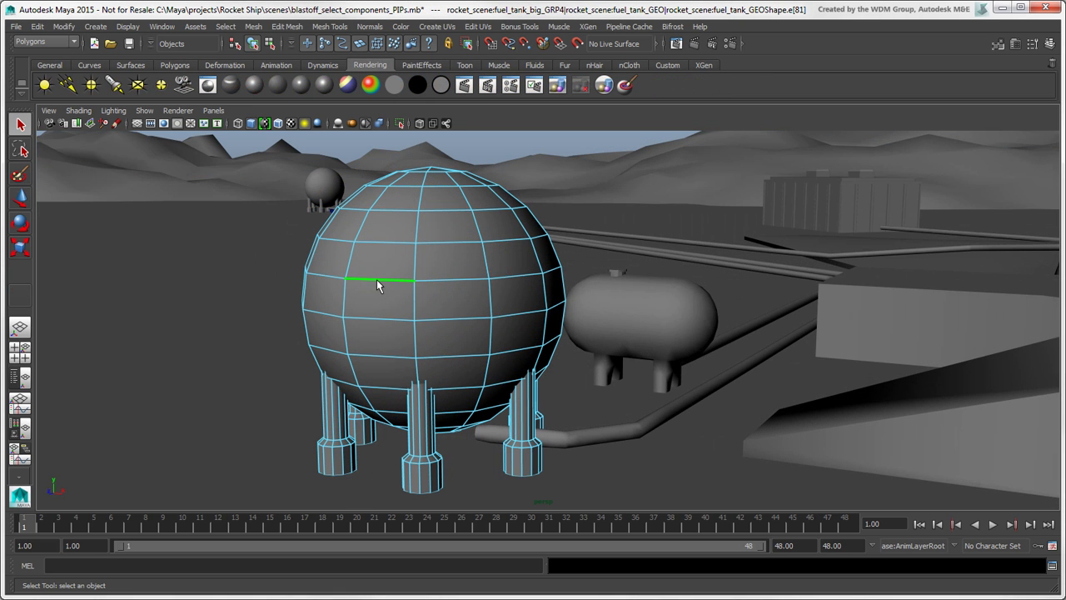
# - Pick edges up the sphere and shift the edge loop with the Left and Right arrow keys
pyautogui.keyDown('shift'); pyautogui.click(522, 275); pyautogui.keyUp('shift')
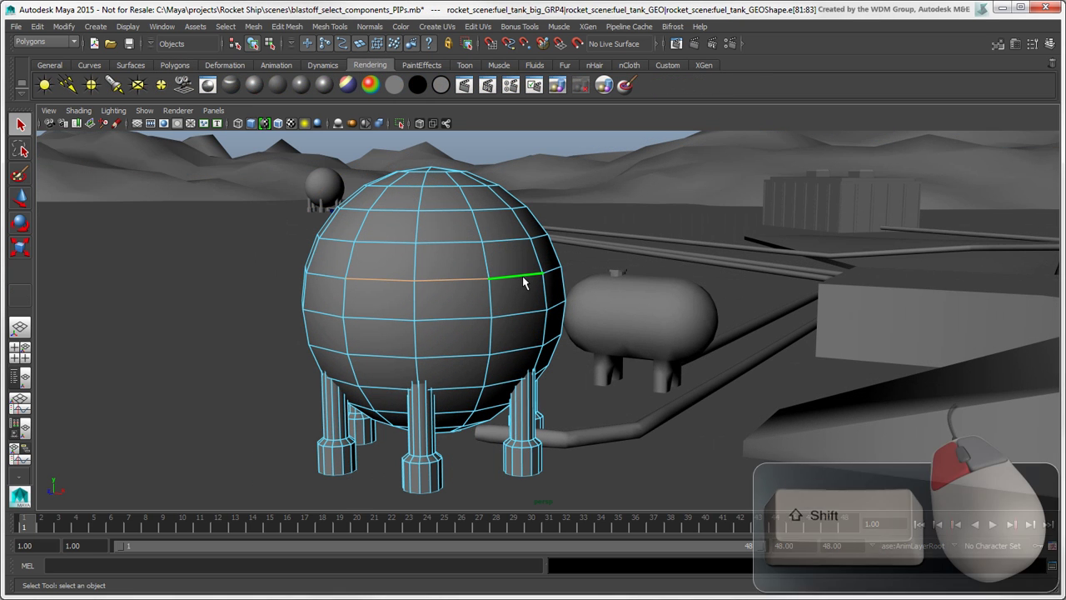
pyautogui.keyDown('shift'); pyautogui.click(414, 338); pyautogui.keyUp('shift')
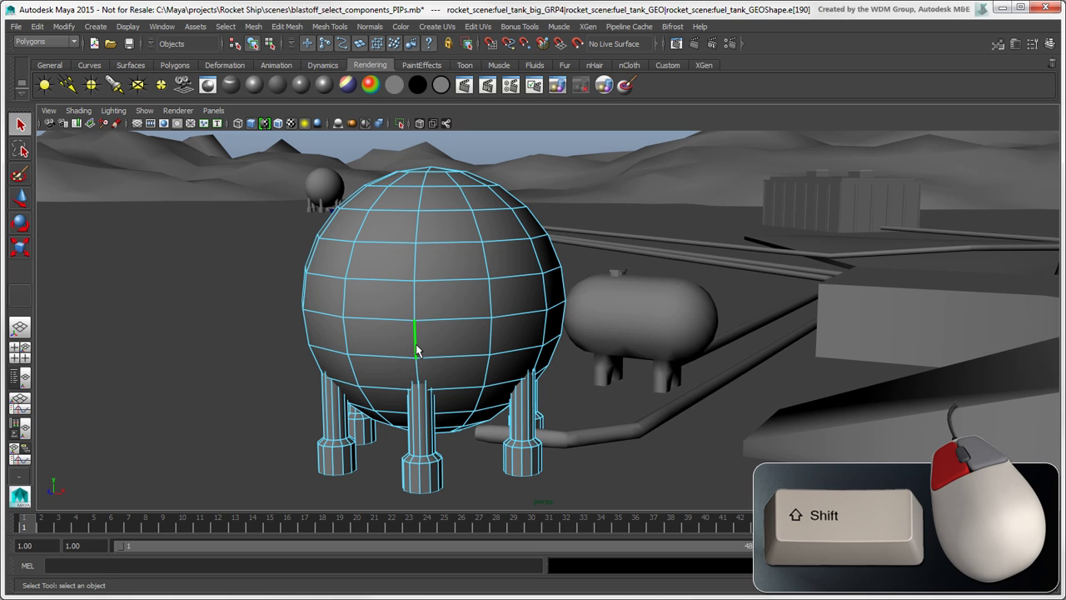
pyautogui.keyDown('shift'); pyautogui.click(421, 198); pyautogui.keyUp('shift')
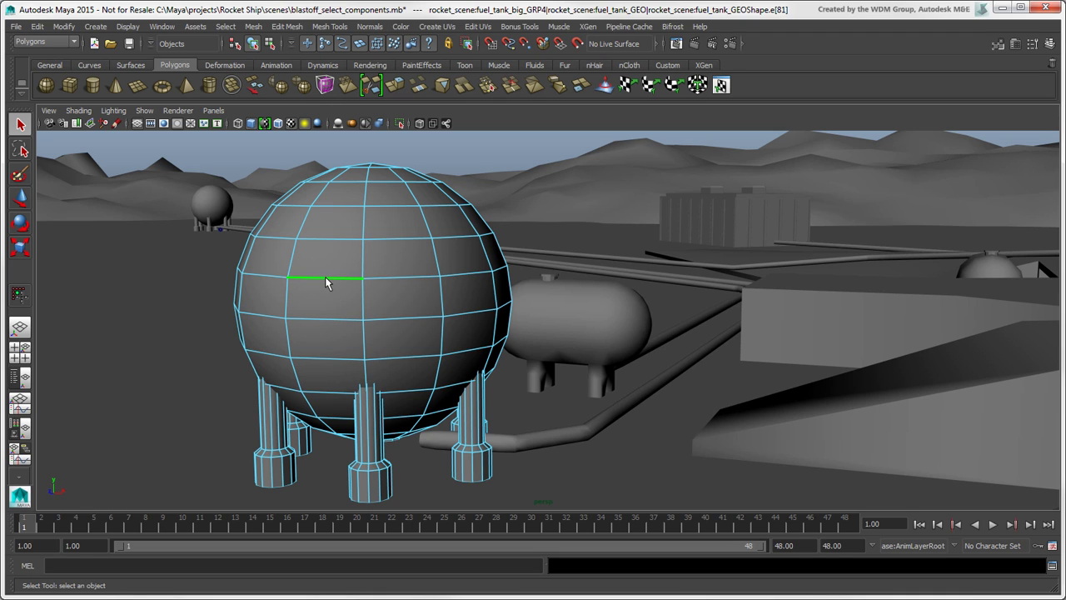
pyautogui.press('Left')
pyautogui.press('Right')
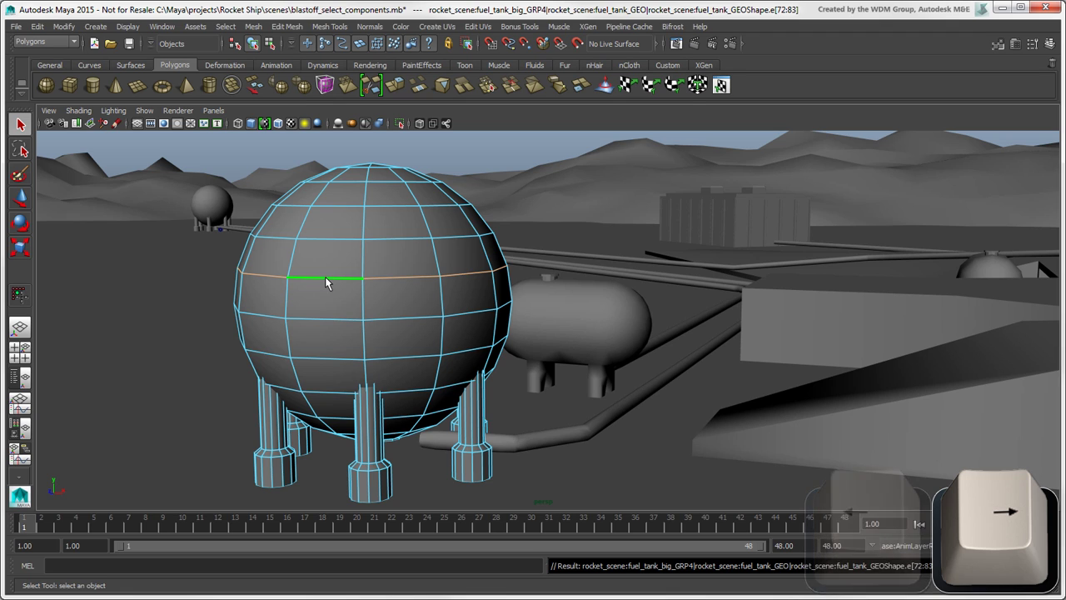
pyautogui.press('Right')
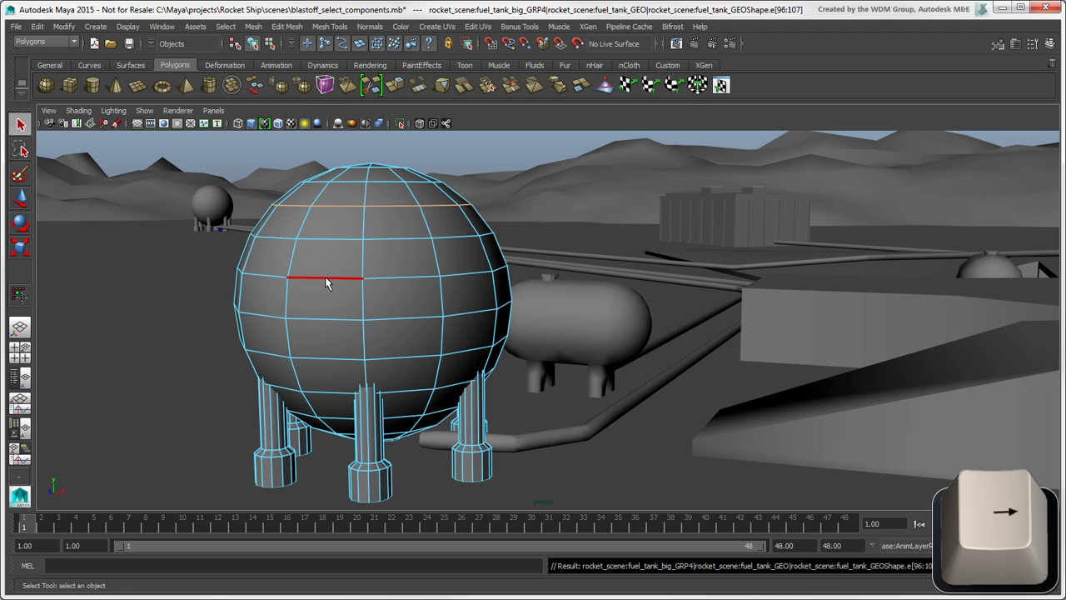
pyautogui.press('Left')
pyautogui.press('Left')
pyautogui.press('Left')
pyautogui.press('Left')
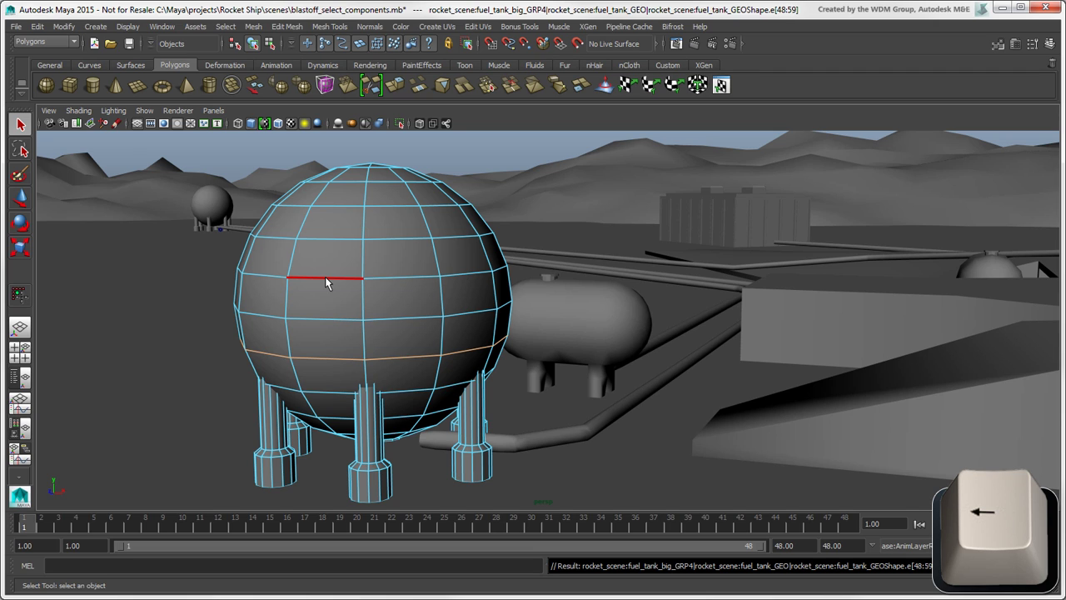
# - Walk a middle edge up three rings and back down two, then select an upper-left edge
pyautogui.click(371, 278)
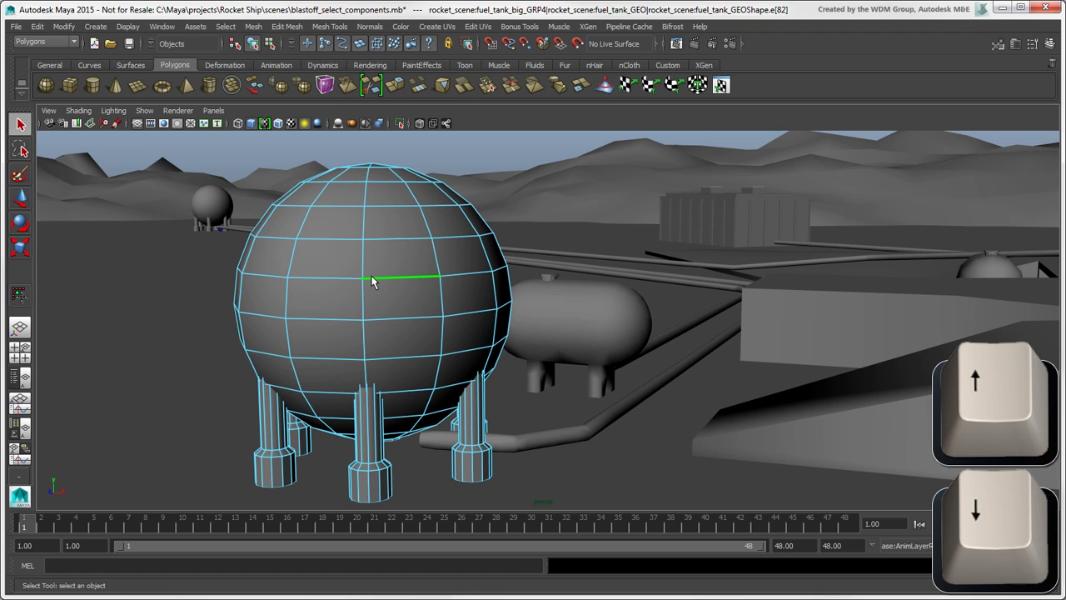
pyautogui.press('Up')
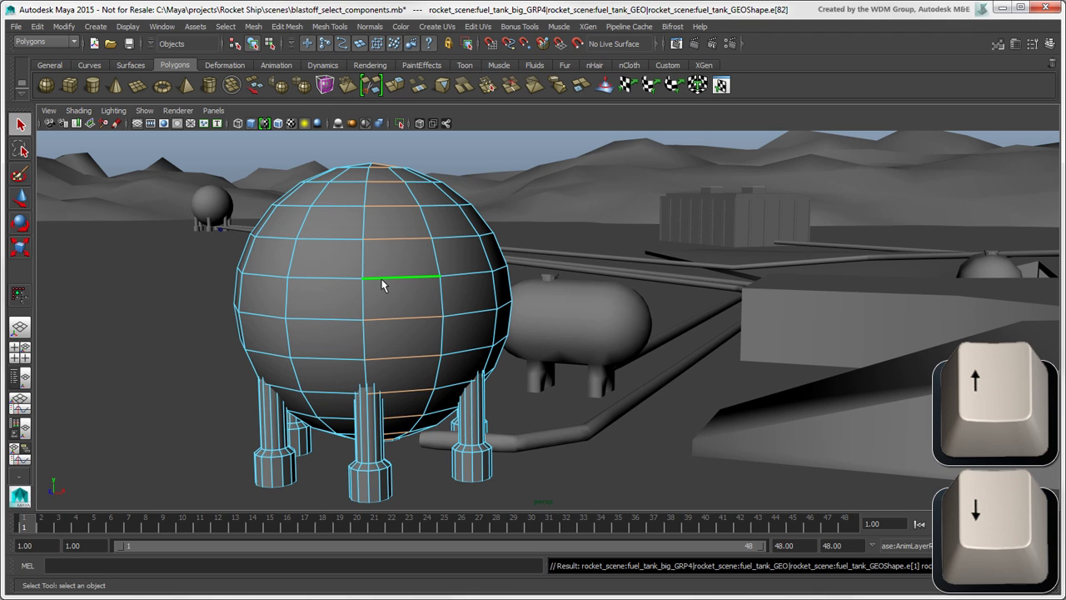
pyautogui.press('Up')
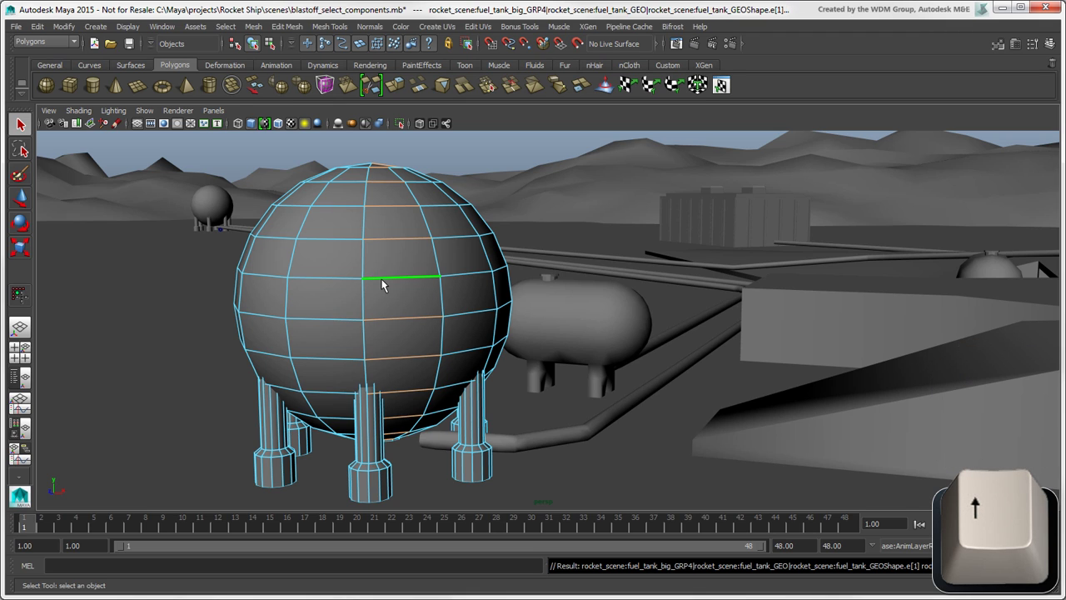
pyautogui.press('Up')
pyautogui.press('Down')
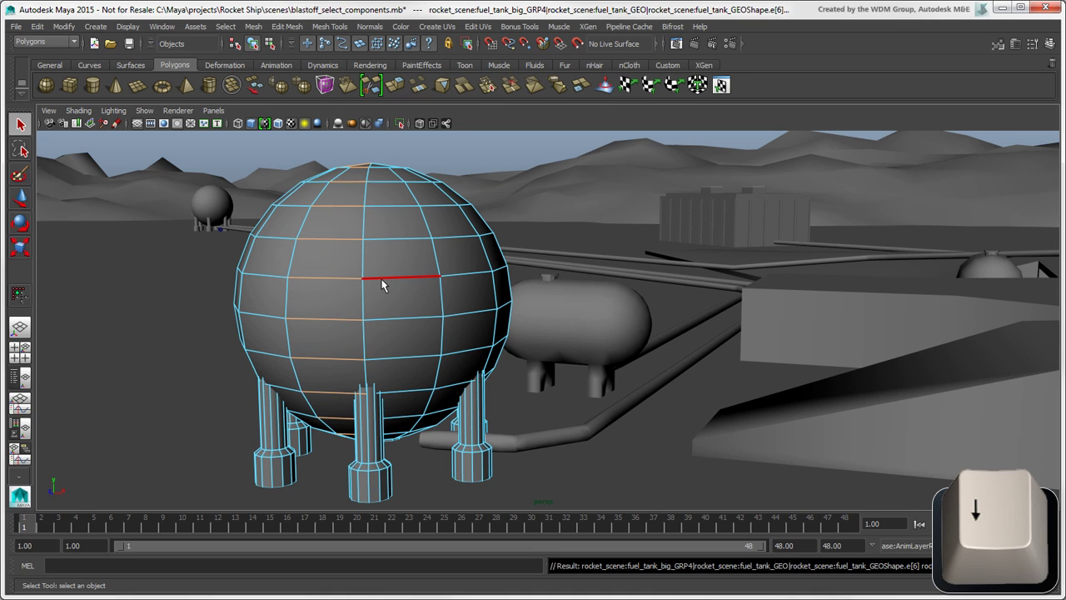
pyautogui.press('Down')
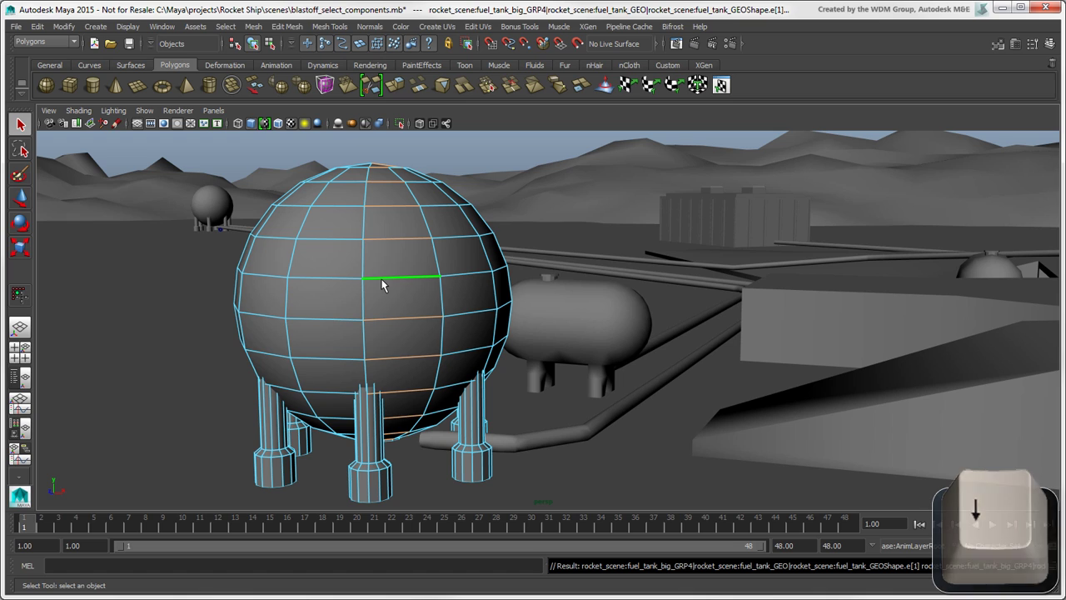
pyautogui.click(287, 235)
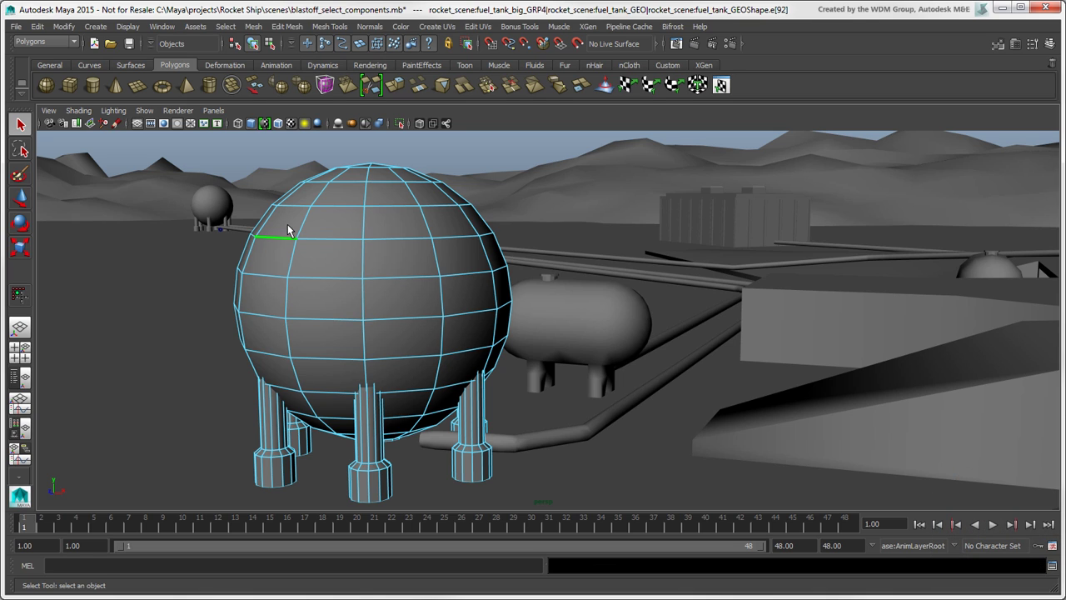
# - Box-select part of the fuel tank and convert the selection to faces
pyautogui.moveTo(287, 225); pyautogui.dragTo(445, 366)
pyautogui.keyDown('ctrl'); pyautogui.rightClick(363, 229); pyautogui.keyUp('ctrl')
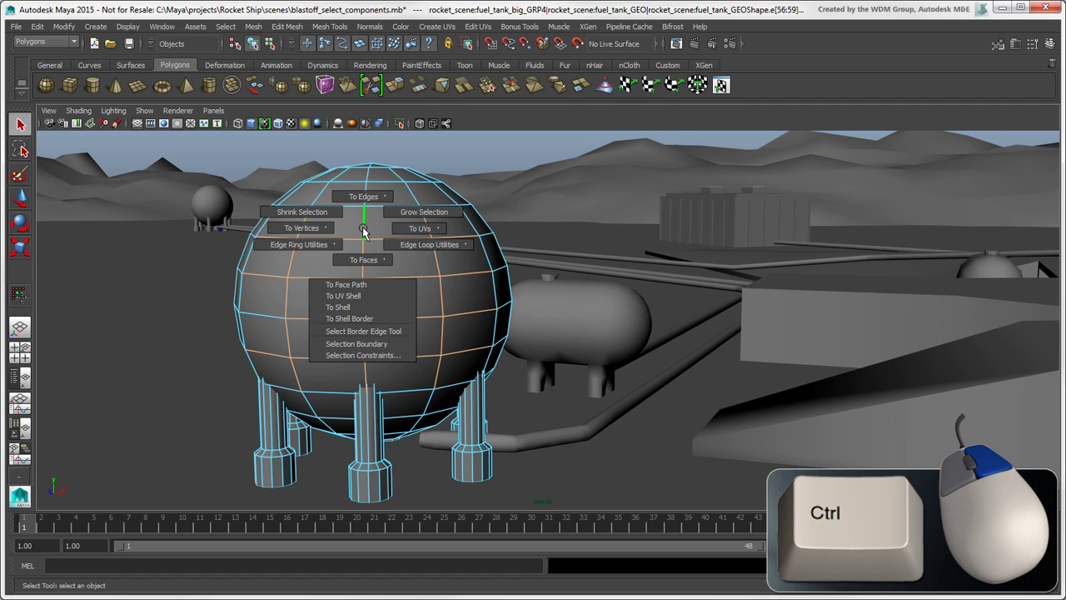
pyautogui.keyDown('ctrl'); pyautogui.moveTo(363, 230); pyautogui.dragTo(362, 291, button='right'); pyautogui.keyUp('ctrl')
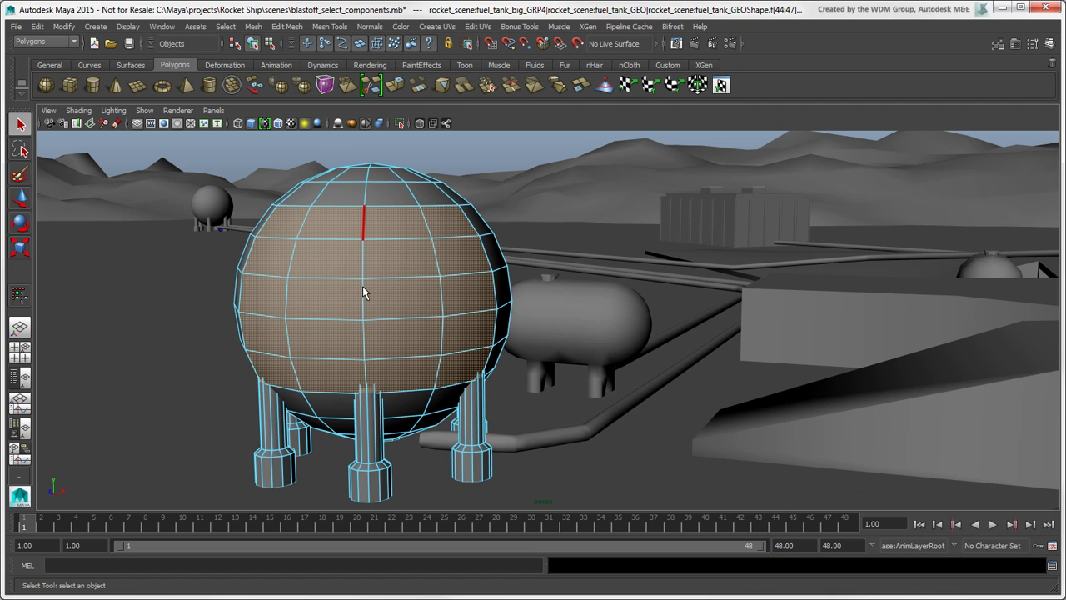
# - Convert the face selection to vertices with Select > Convert Selection > To Vertices
pyautogui.click(227, 26)
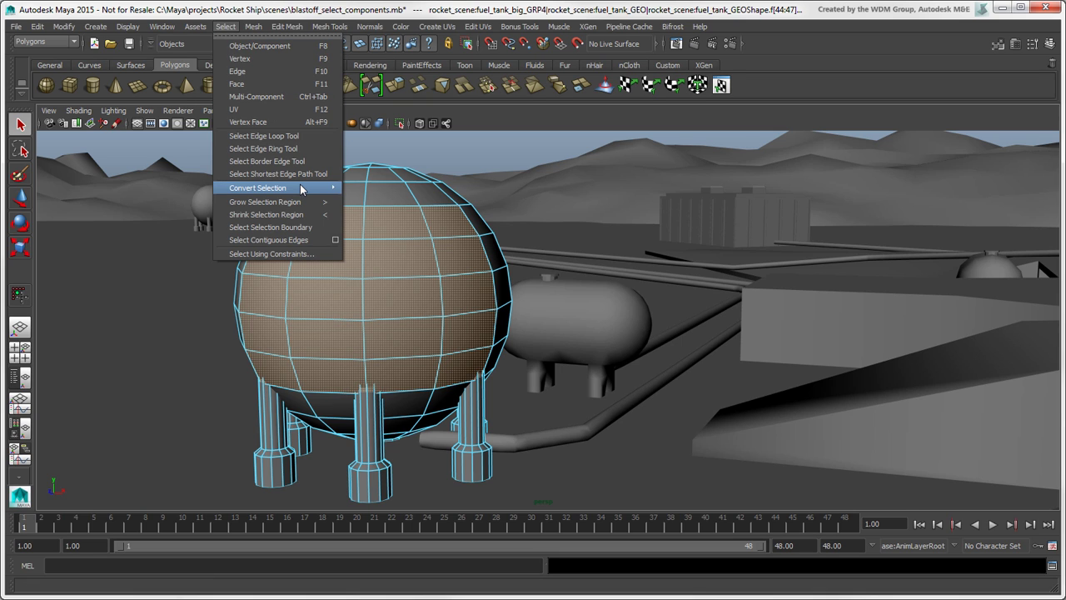
pyautogui.moveTo(301, 191)
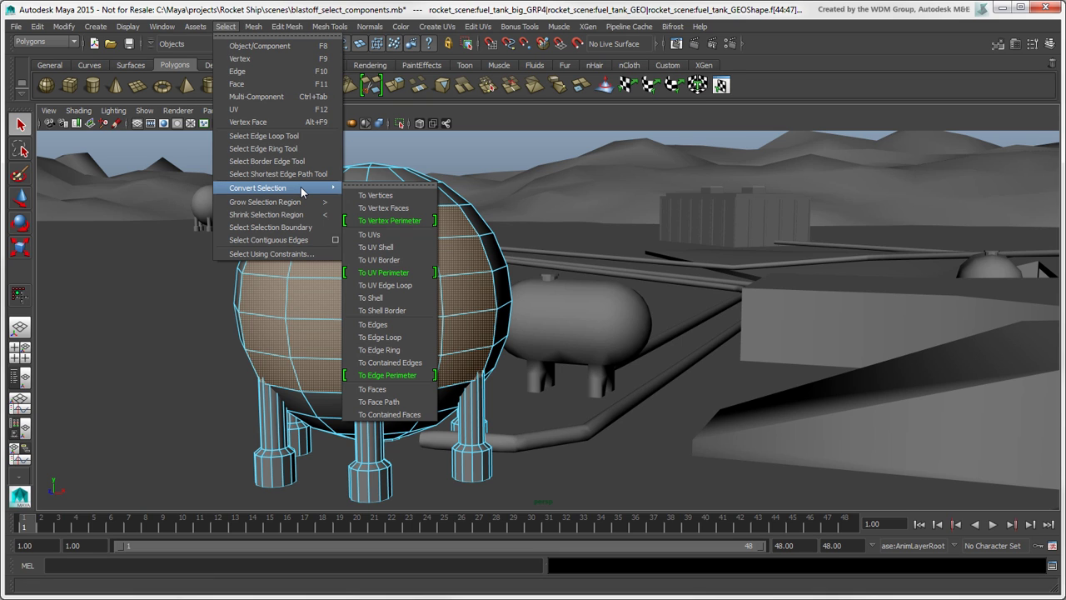
pyautogui.click(414, 198)
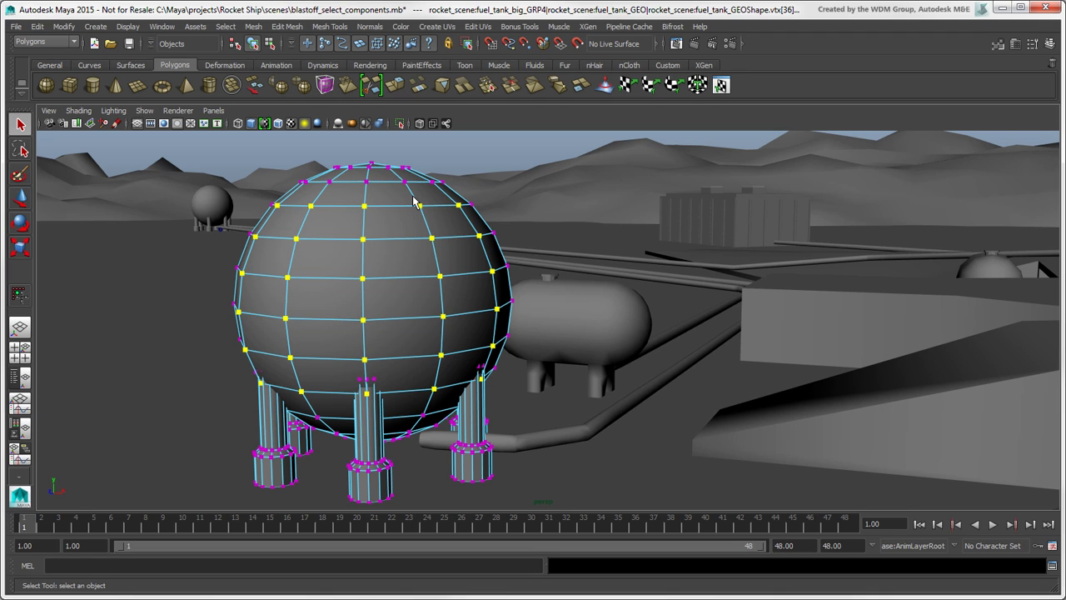
pyautogui.click(225, 26)
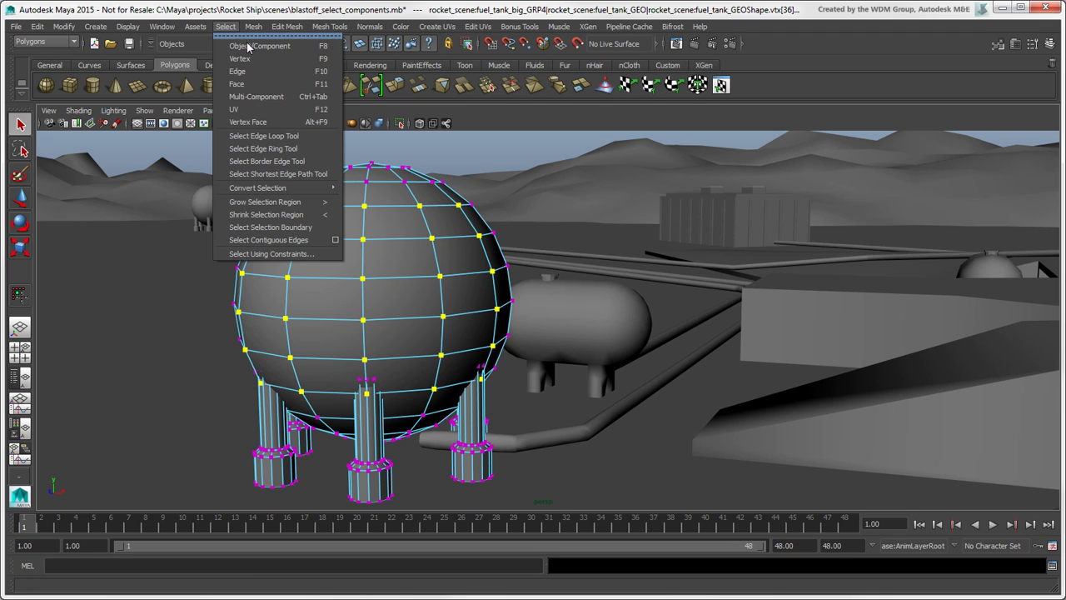
# - Enter Multi-component selection mode and pick faces on the upper tank
pyautogui.hotkey('ctrl', 'Tab')
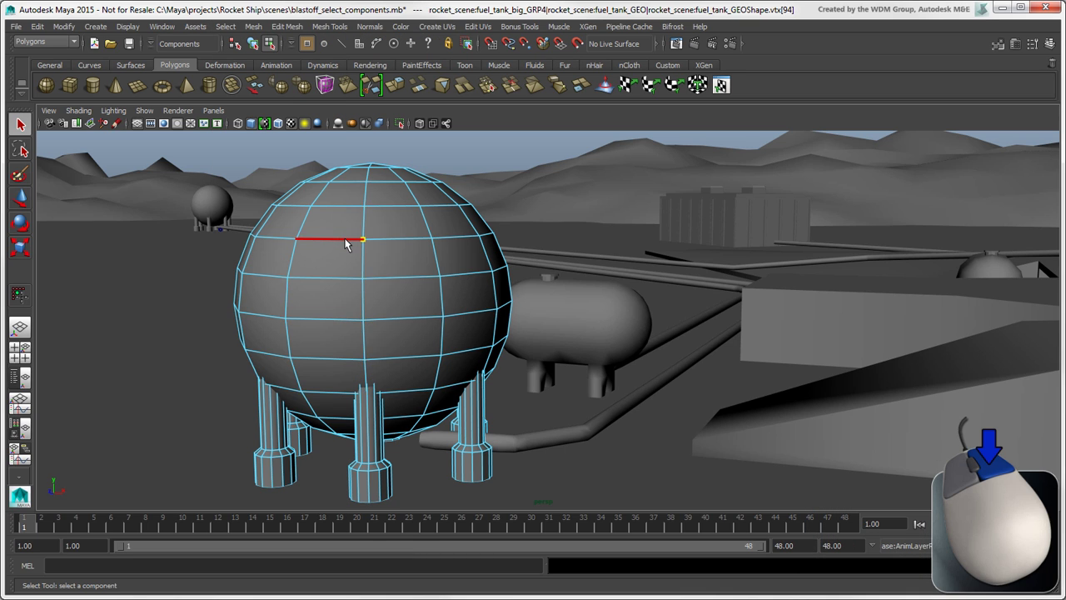
pyautogui.moveTo(345, 239); pyautogui.dragTo(372, 262, button='right')
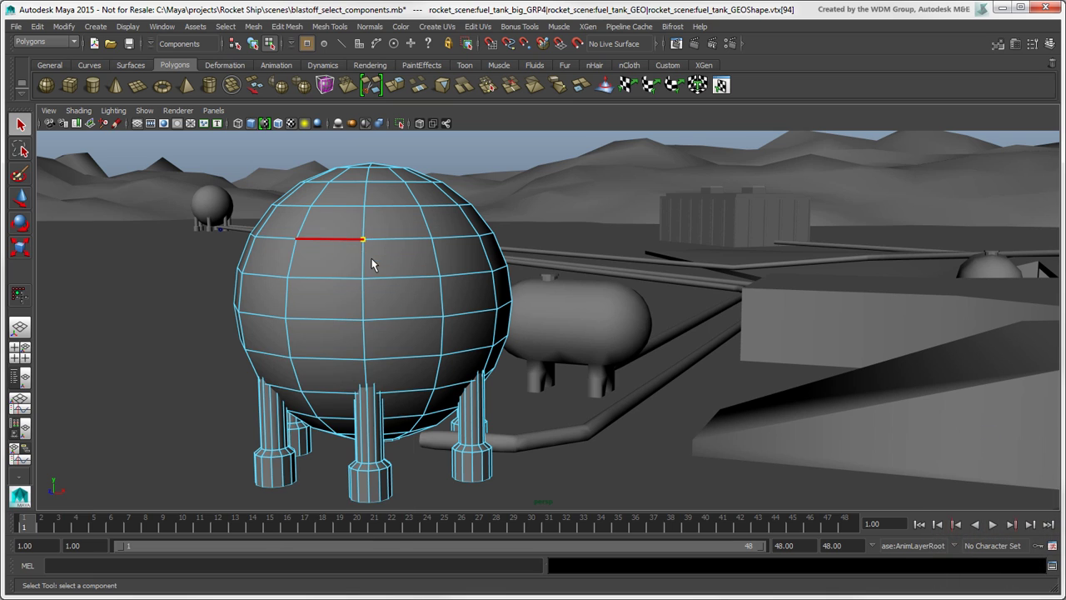
pyautogui.click(333, 221)
pyautogui.click(364, 207)
pyautogui.moveTo(360, 209); pyautogui.dragTo(362, 241)
# - Add edges and a vertex to the mixed selection, then clear it
pyautogui.click(388, 240)
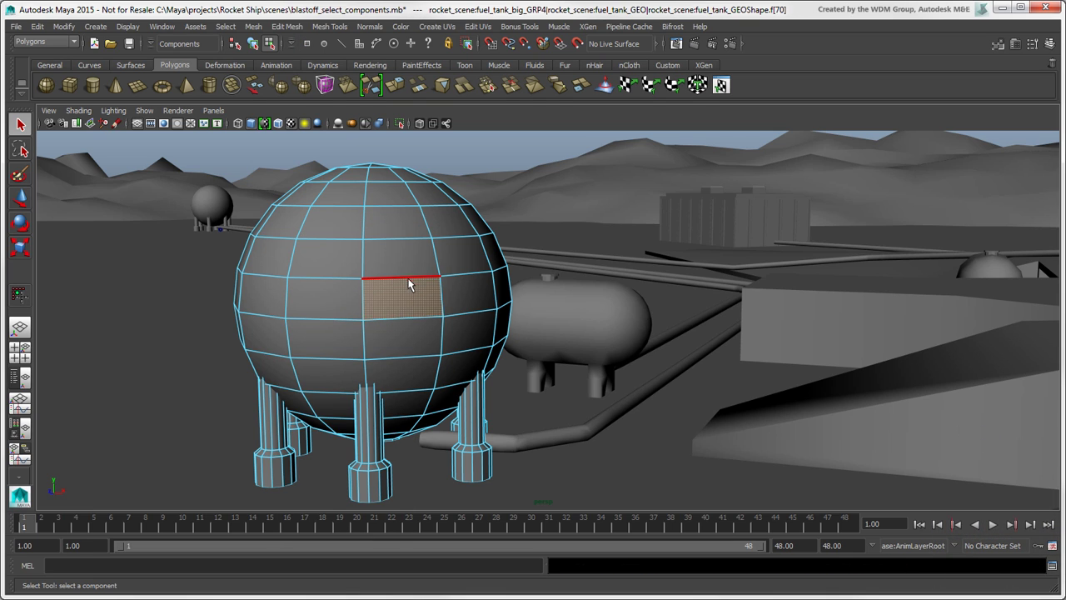
pyautogui.click(407, 276)
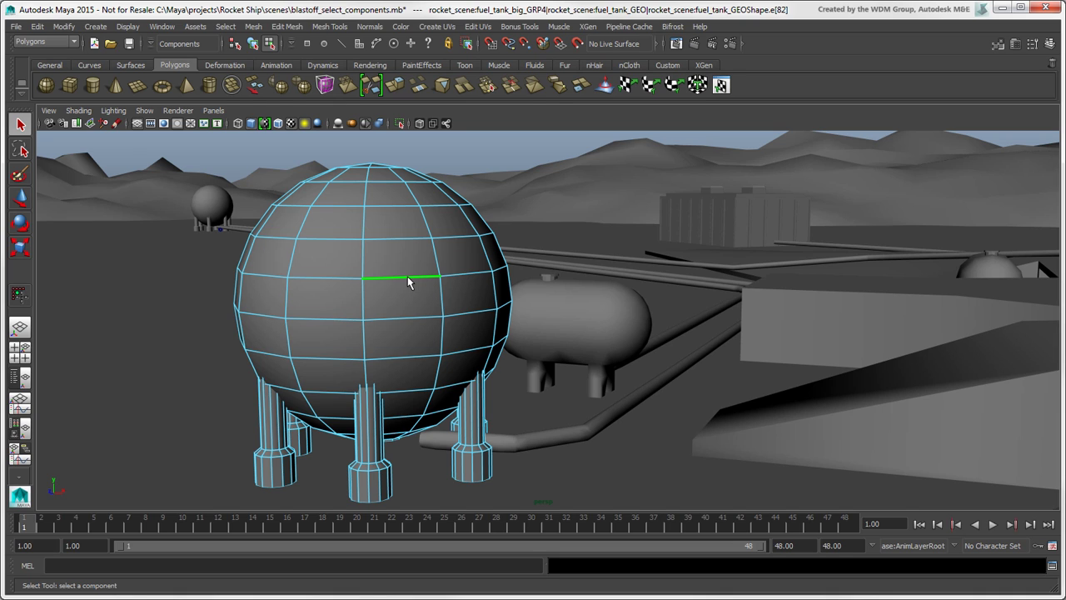
pyautogui.moveTo(365, 277)
pyautogui.mouseDown()
pyautogui.moveTo(288, 241)
pyautogui.moveTo(440, 316)
pyautogui.moveTo(363, 280)
pyautogui.mouseUp()
pyautogui.click(363, 281)
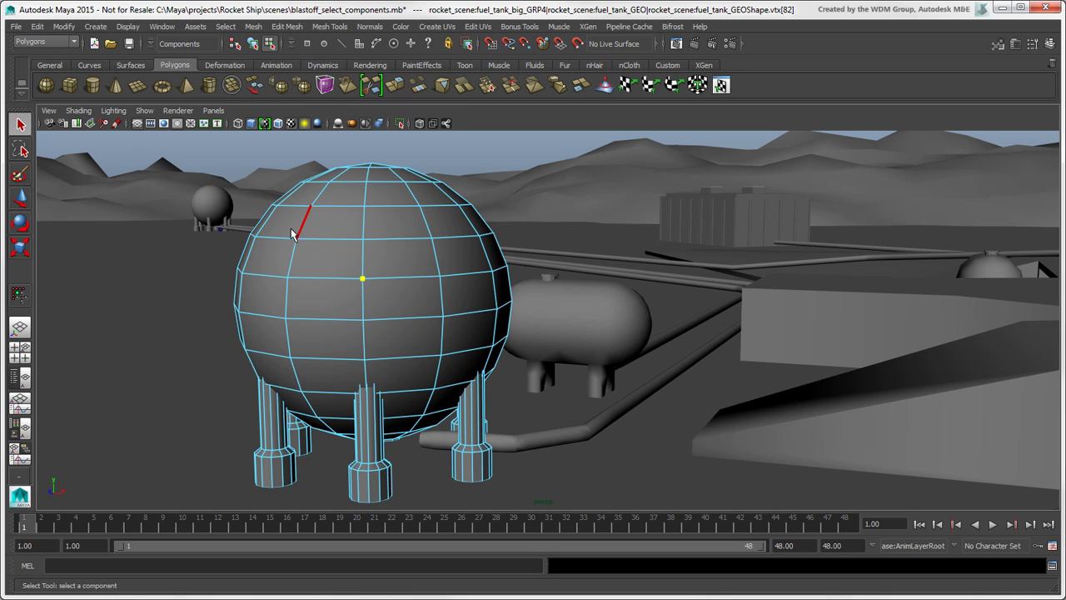
pyautogui.click(359, 296)
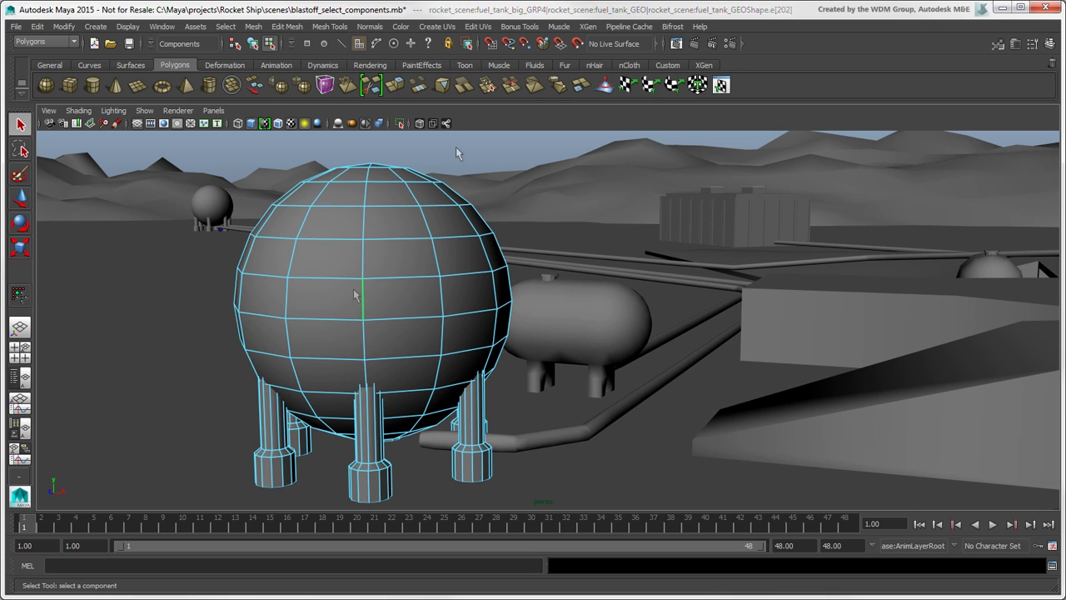
pyautogui.click(456, 152)
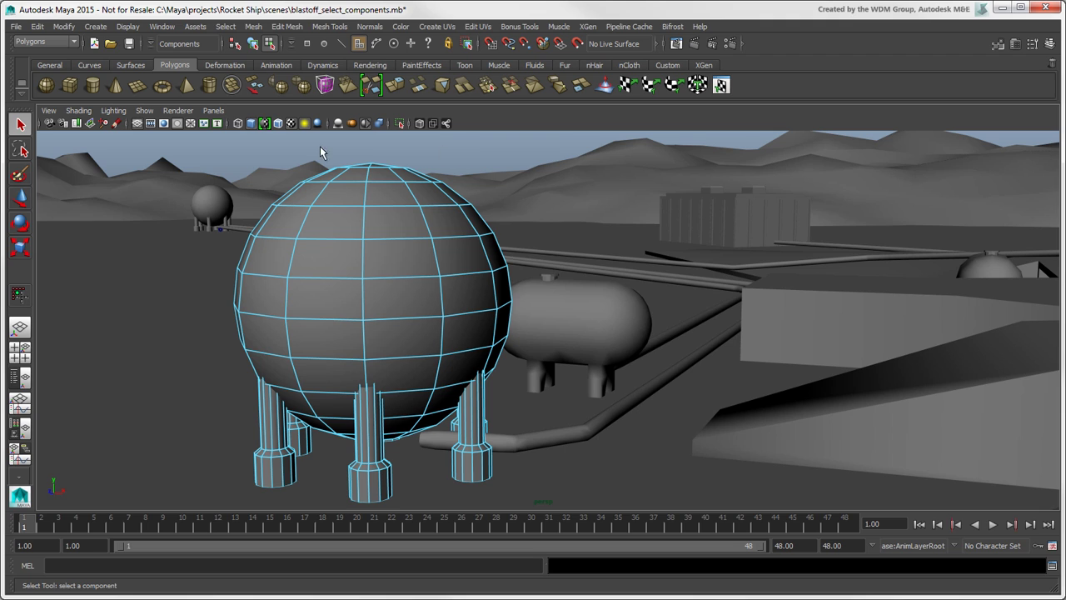
# - Set the Select Tool's symmetry to Object on the X axis
pyautogui.doubleClick(20, 125)
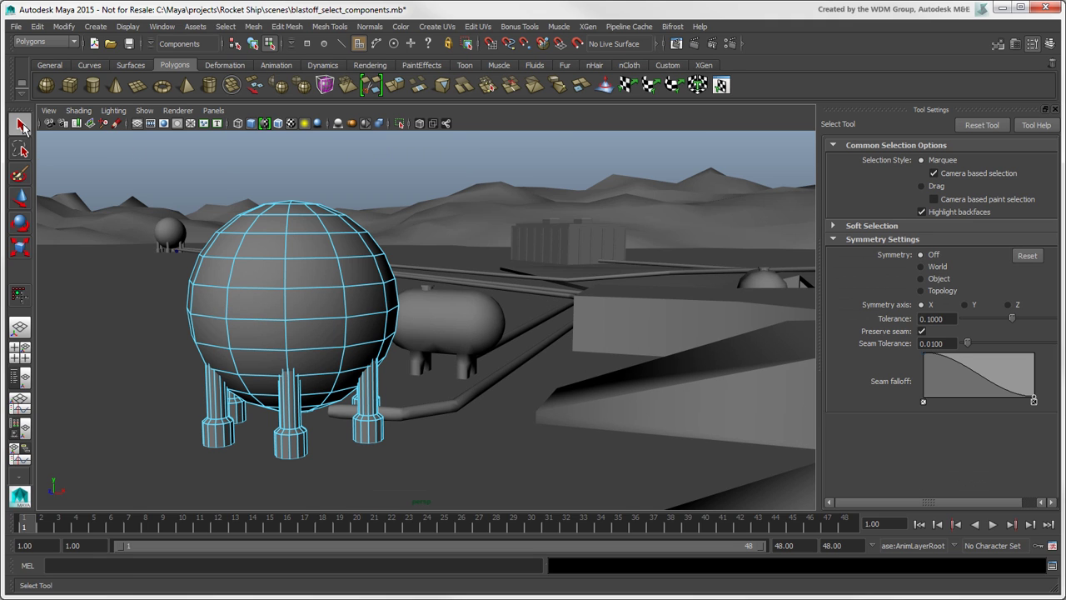
pyautogui.click(21, 150)
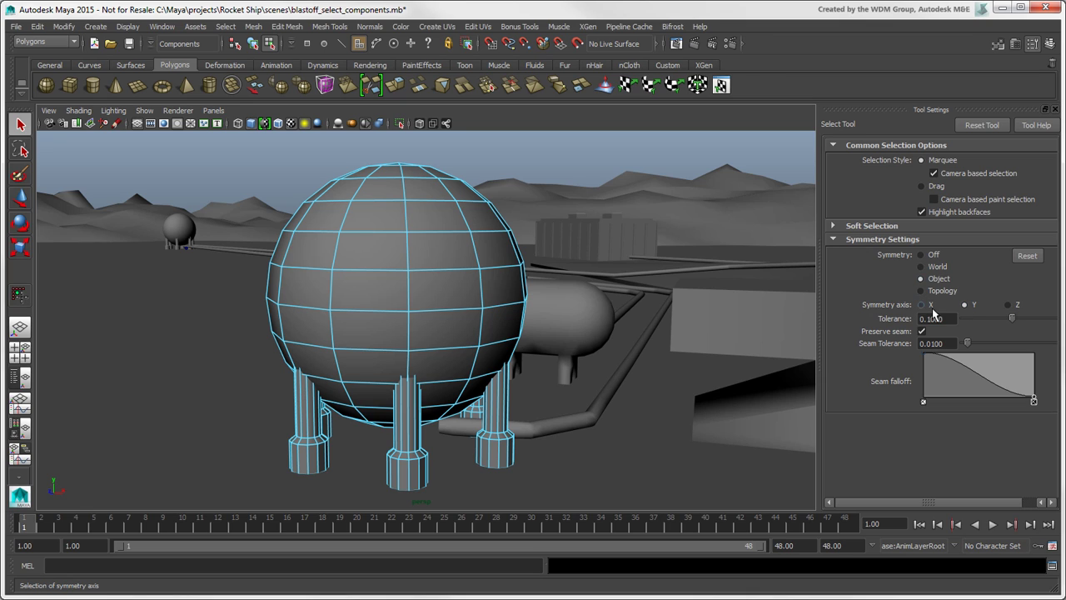
pyautogui.click(439, 248)
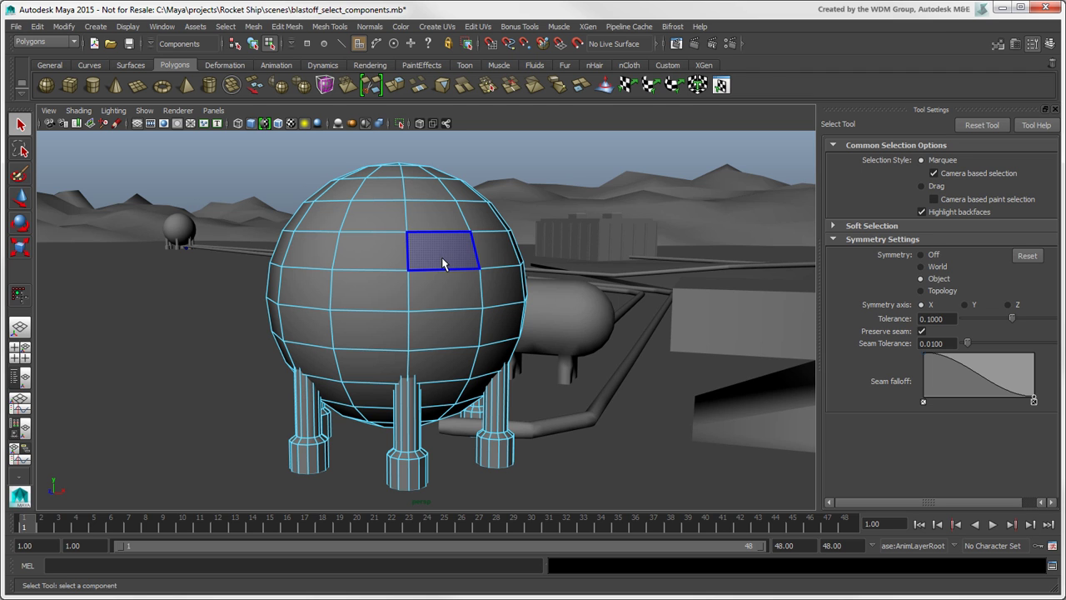
# - Select two mirrored face loops around the tank, then set symmetry Off and deselect
pyautogui.click(350, 262)
pyautogui.keyDown('alt'); pyautogui.moveTo(350, 262); pyautogui.dragTo(447, 317); pyautogui.keyUp('alt')
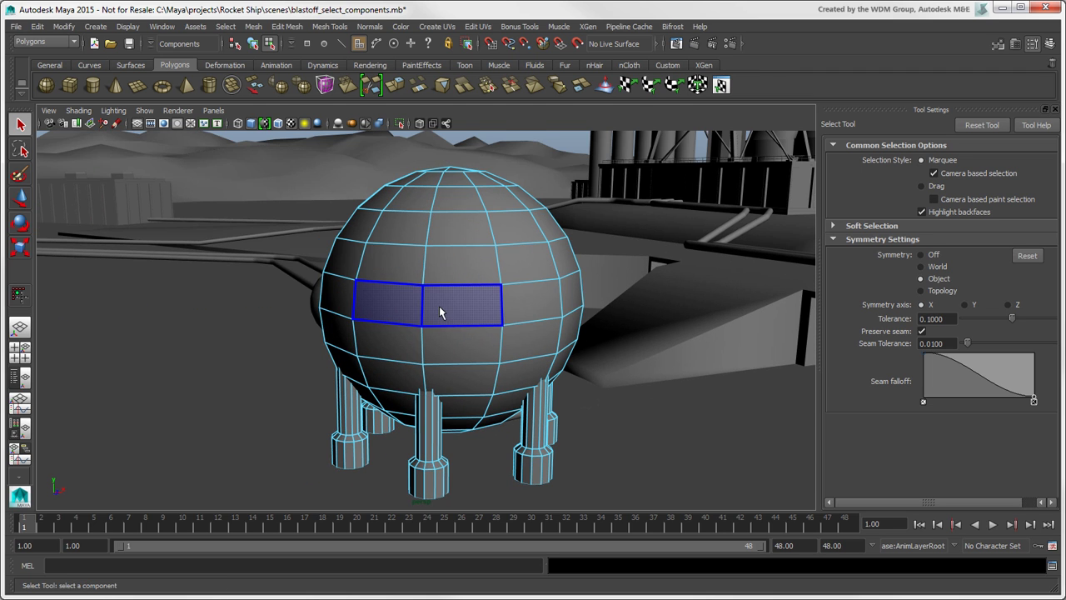
pyautogui.keyDown('shift'); pyautogui.doubleClick(463, 306); pyautogui.keyUp('shift')
pyautogui.keyDown('shift'); pyautogui.doubleClick(498, 266); pyautogui.keyUp('shift')
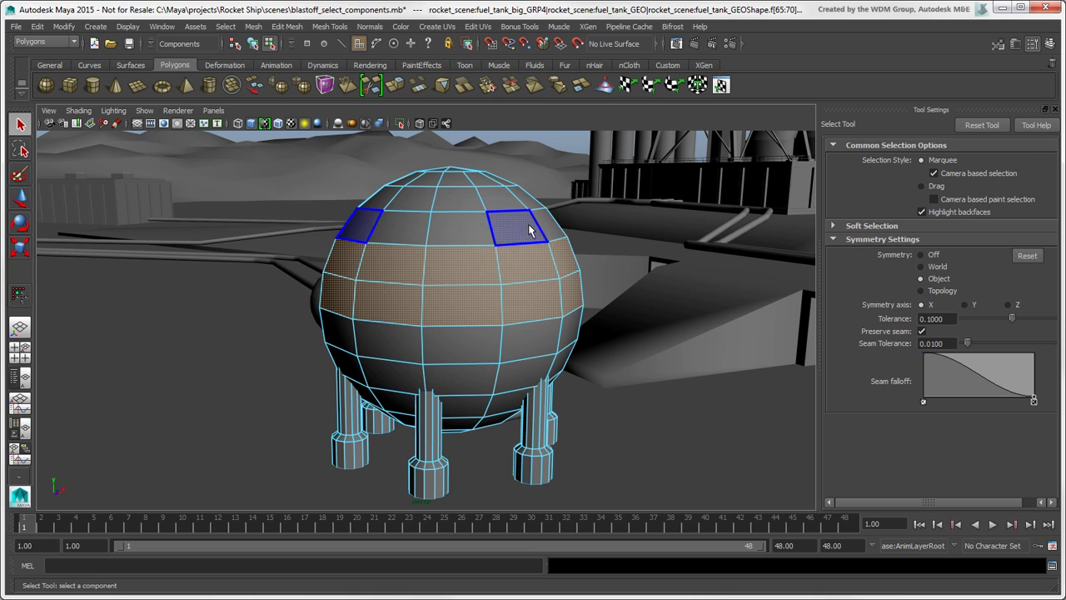
pyautogui.click(920, 254)
pyautogui.click(575, 145)
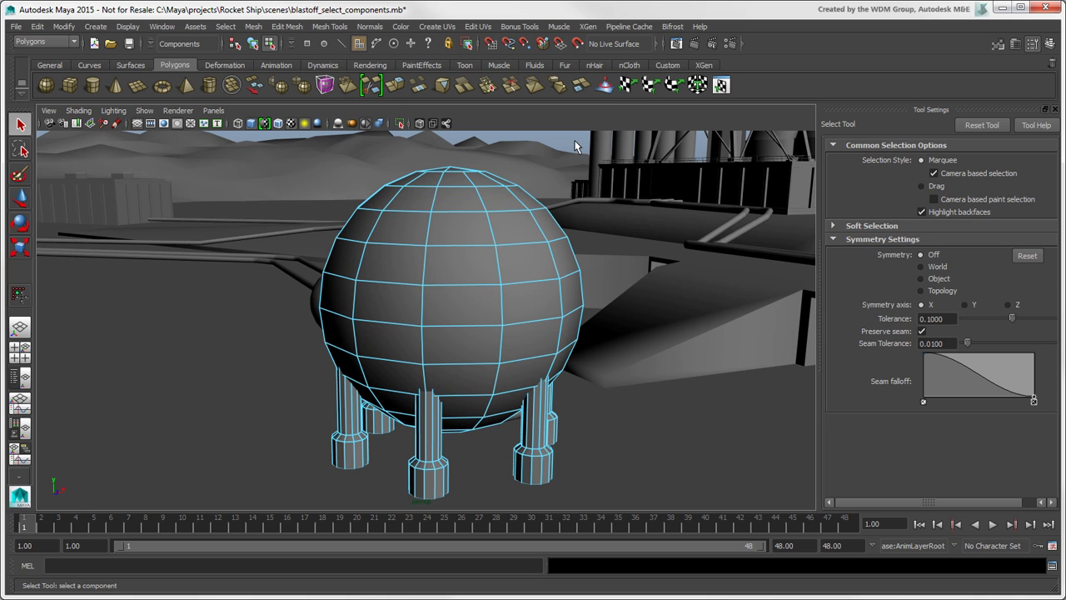
# - Activate the Modeling Toolkit in Face mode and box-select a block of 12 front faces
pyautogui.click(997, 46)
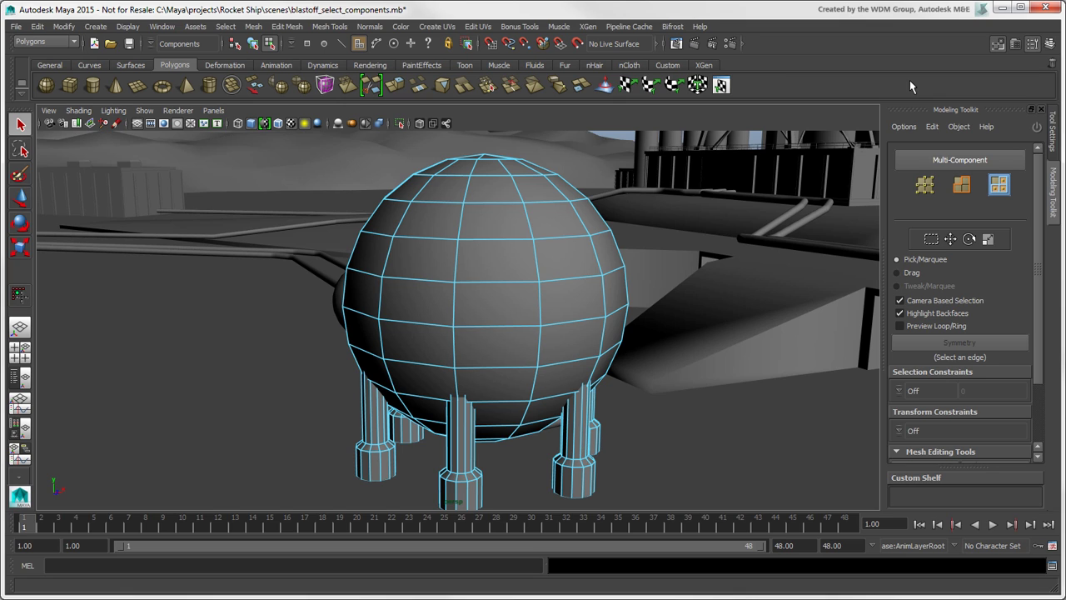
pyautogui.click(1037, 129)
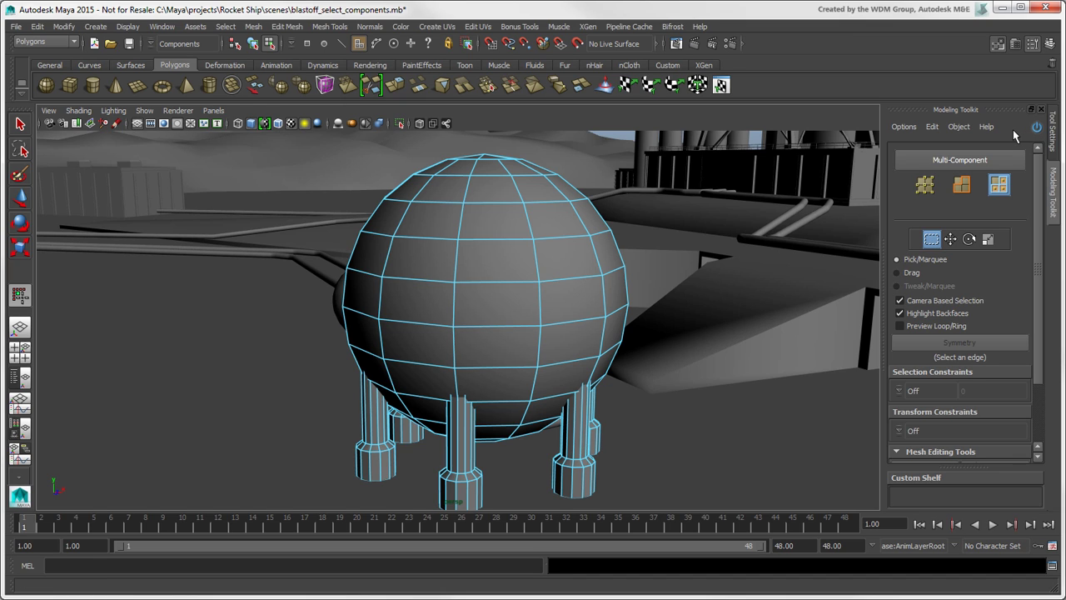
pyautogui.click(925, 187)
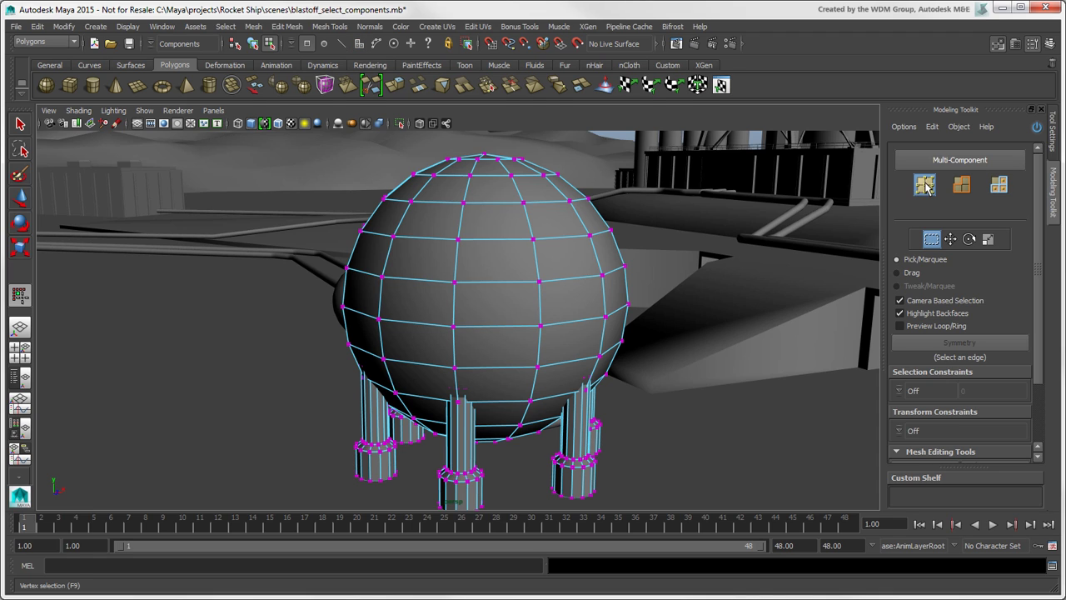
pyautogui.click(963, 188)
pyautogui.click(1000, 186)
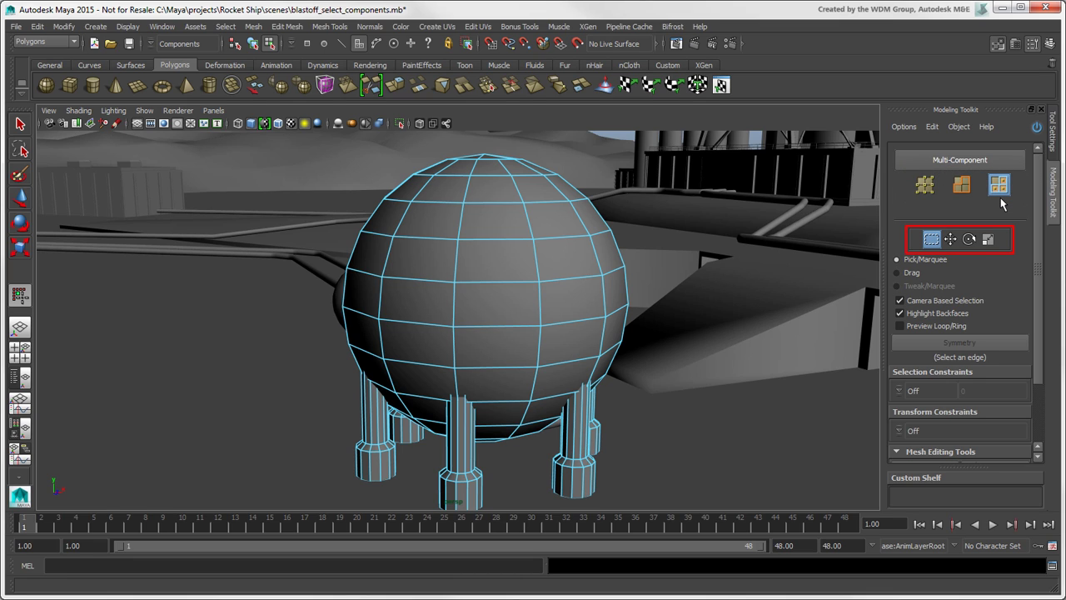
pyautogui.moveTo(421, 223)
pyautogui.mouseDown()
pyautogui.moveTo(424, 266)
pyautogui.moveTo(569, 327)
pyautogui.moveTo(583, 342)
pyautogui.moveTo(575, 348)
pyautogui.mouseUp()
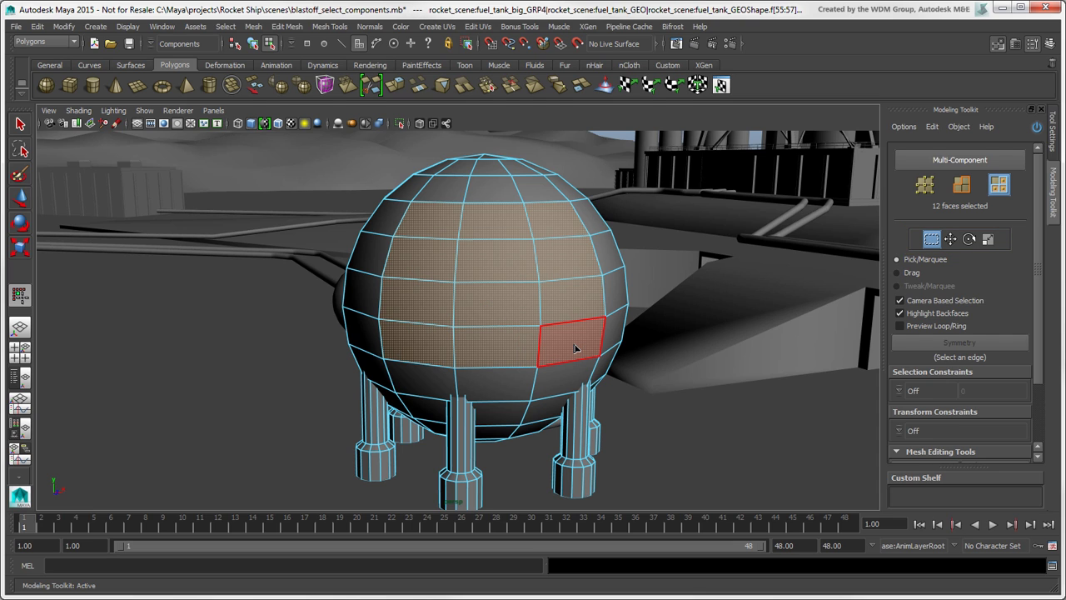
# - Enable Multi-Component and pick an edge, a vertex and a face on the sphere
pyautogui.click(916, 169)
pyautogui.click(423, 239)
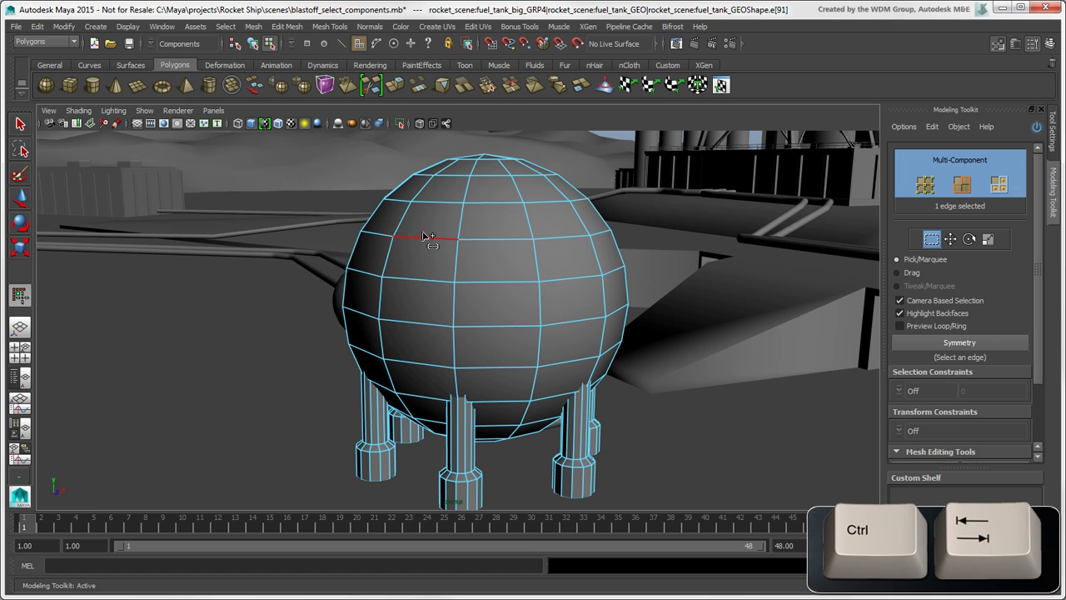
pyautogui.hotkey('ctrl', 'Tab')
pyautogui.click(533, 240)
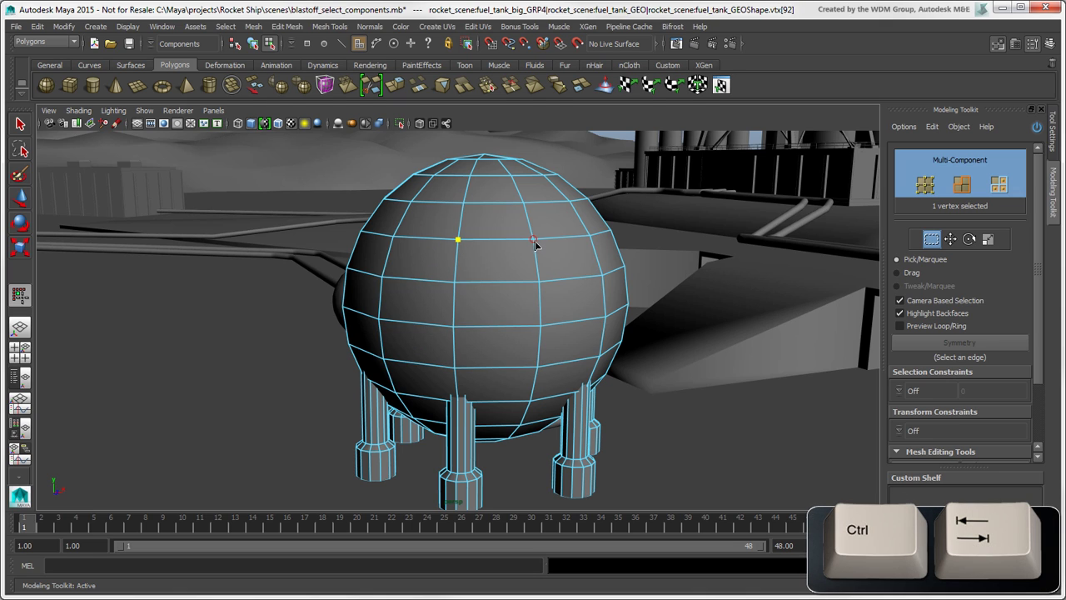
pyautogui.click(458, 239)
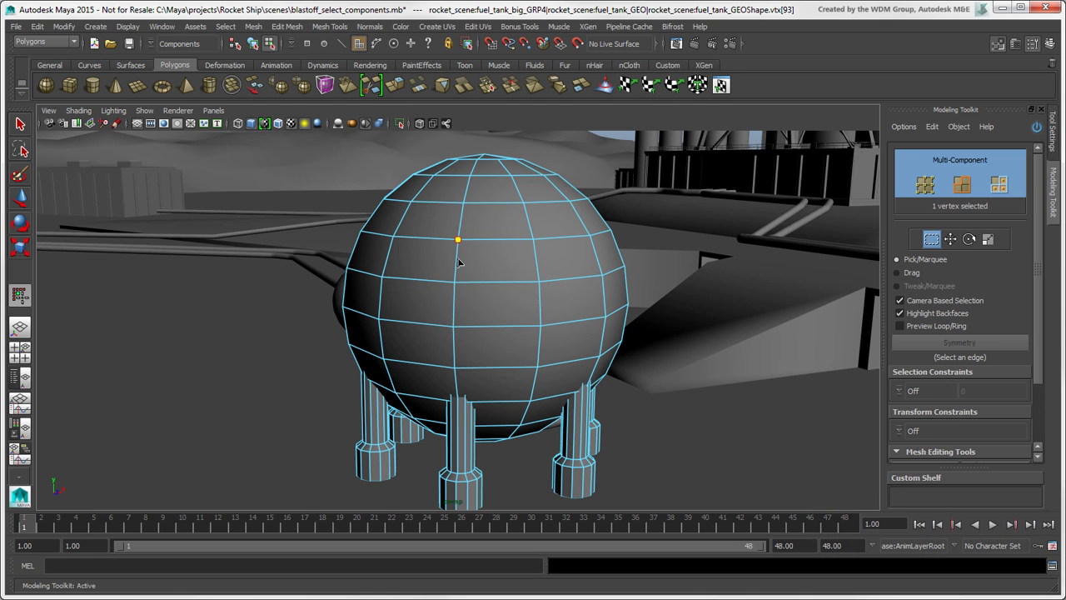
pyautogui.click(499, 291)
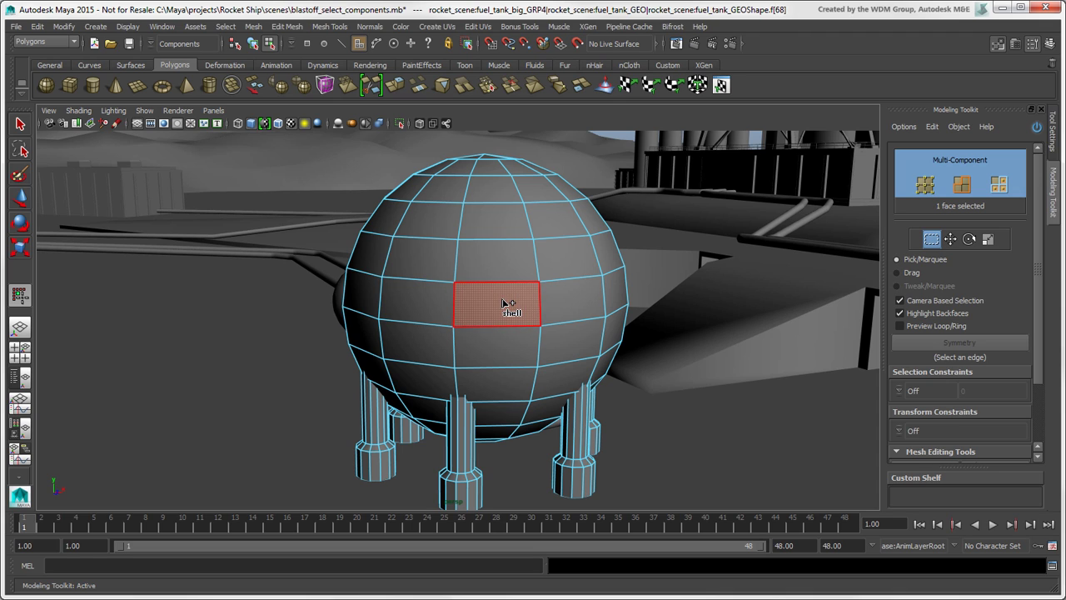
# - Box-select front vertices, convert them to faces then edges, and select one vertical edge
pyautogui.press('F9')
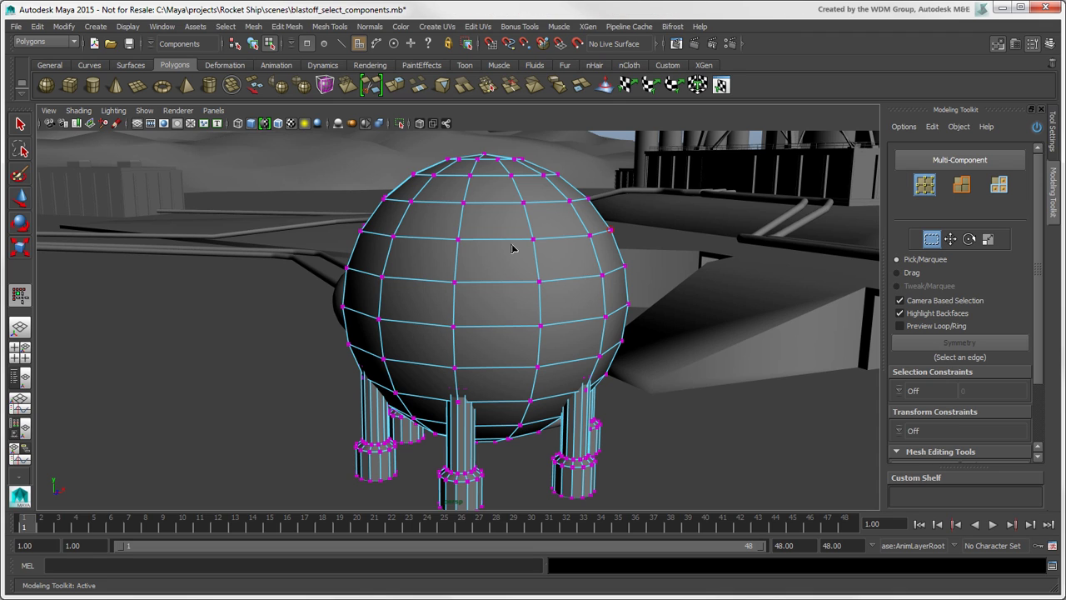
pyautogui.moveTo(401, 198); pyautogui.dragTo(573, 346)
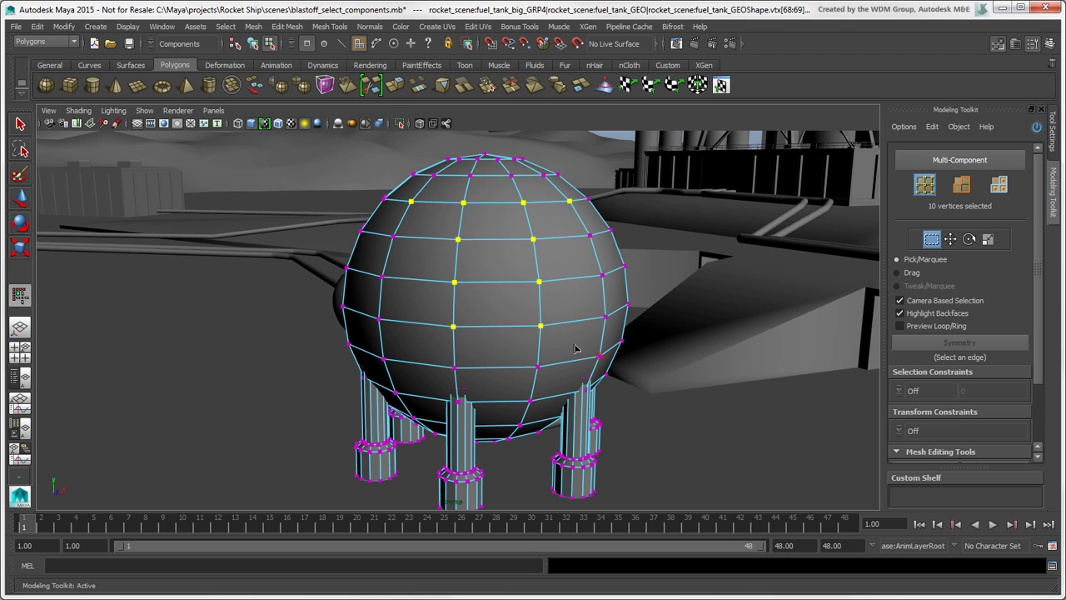
pyautogui.keyDown('ctrl'); pyautogui.click(999, 186); pyautogui.keyUp('ctrl')
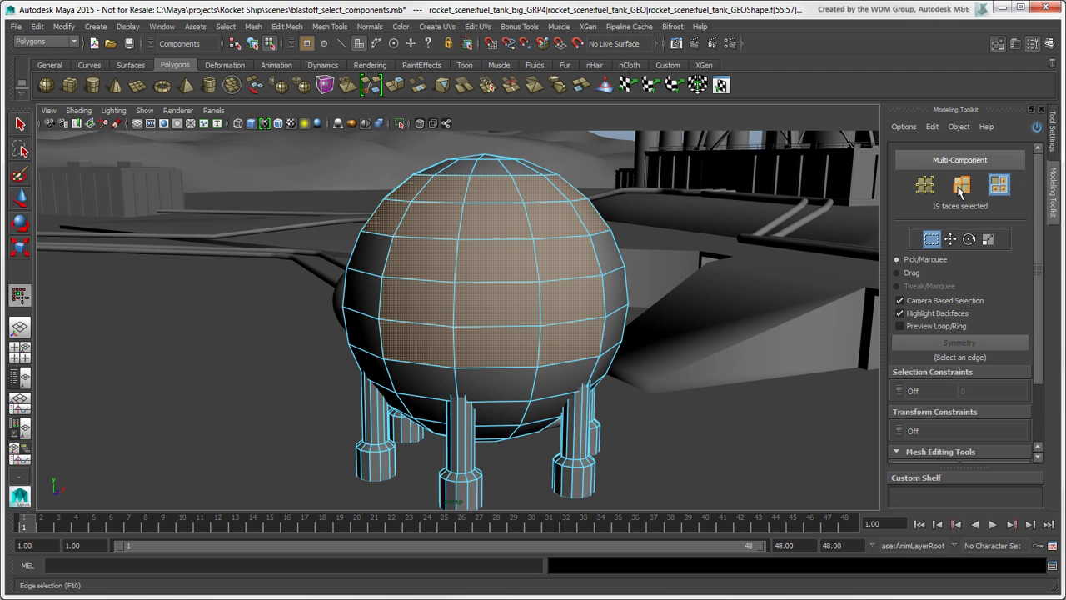
pyautogui.click(960, 187)
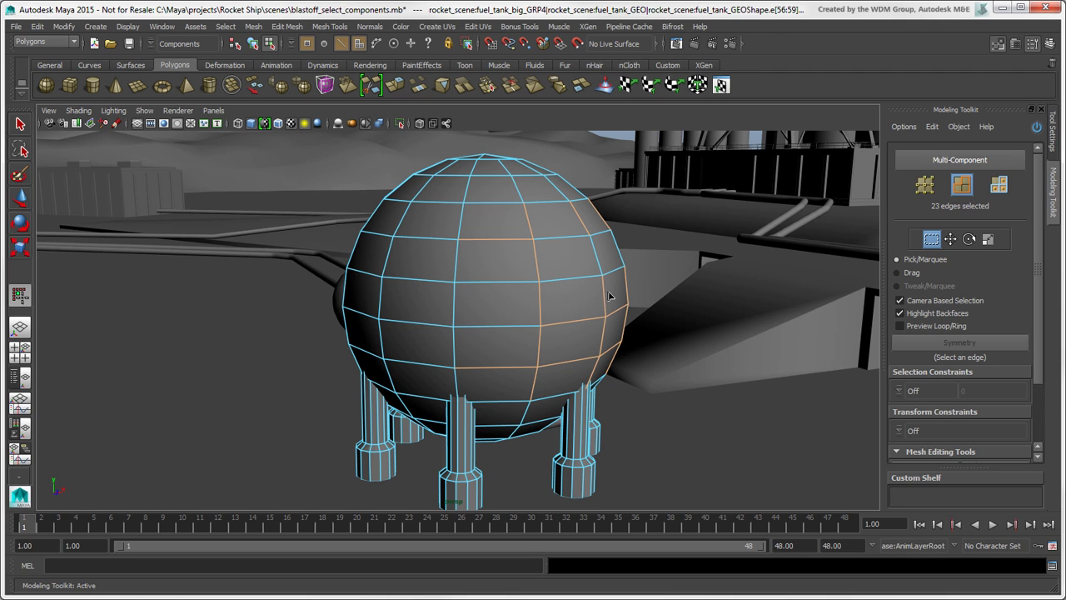
pyautogui.click(454, 311)
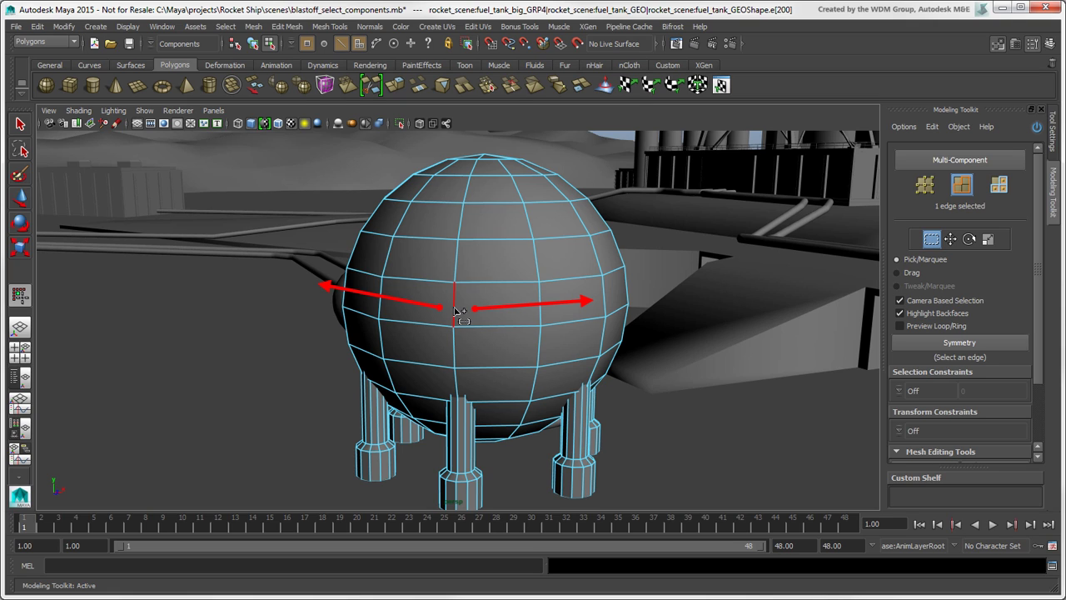
# - Turn on toolkit symmetry, pick mirrored face pairs including the equator, then deactivate the Modeling Toolkit
pyautogui.click(908, 345)
pyautogui.moveTo(557, 243); pyautogui.dragTo(560, 264, button='right')
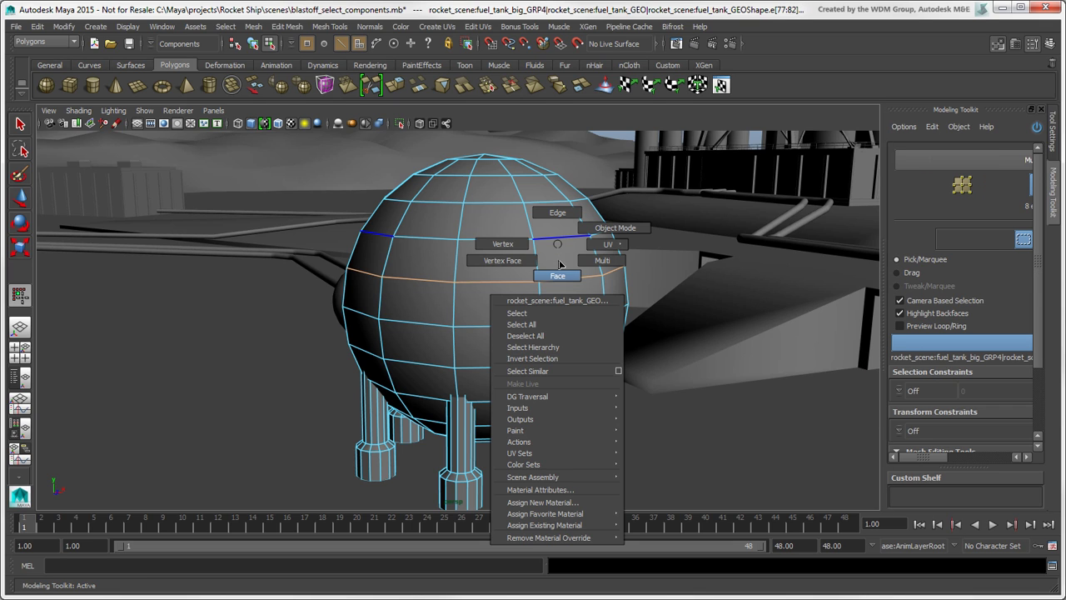
pyautogui.click(569, 276)
pyautogui.click(571, 274)
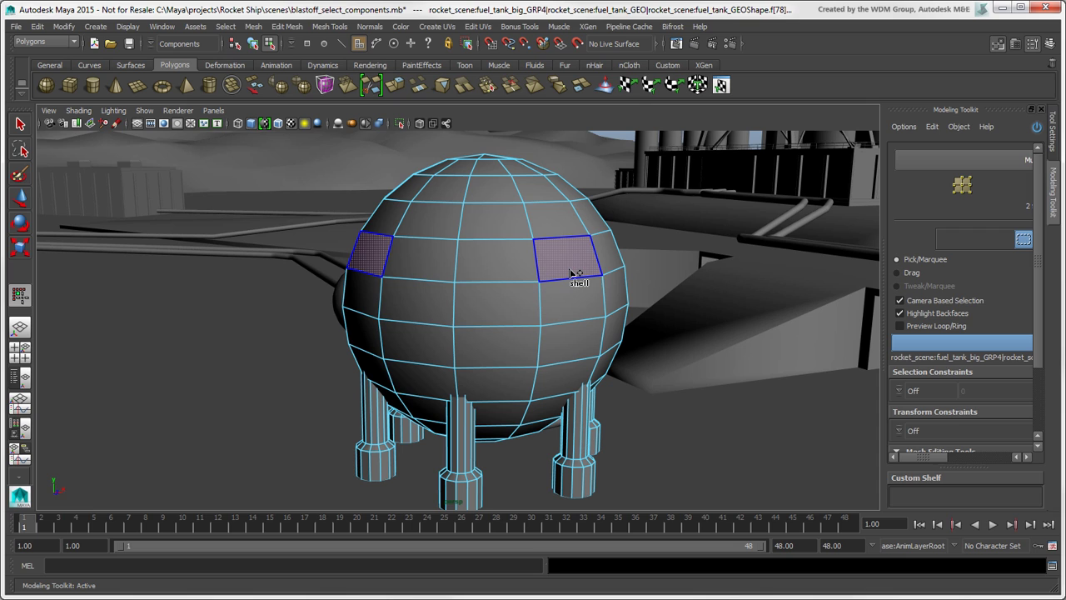
pyautogui.keyDown('shift'); pyautogui.click(573, 339); pyautogui.keyUp('shift')
pyautogui.keyDown('shift'); pyautogui.click(545, 188); pyautogui.keyUp('shift')
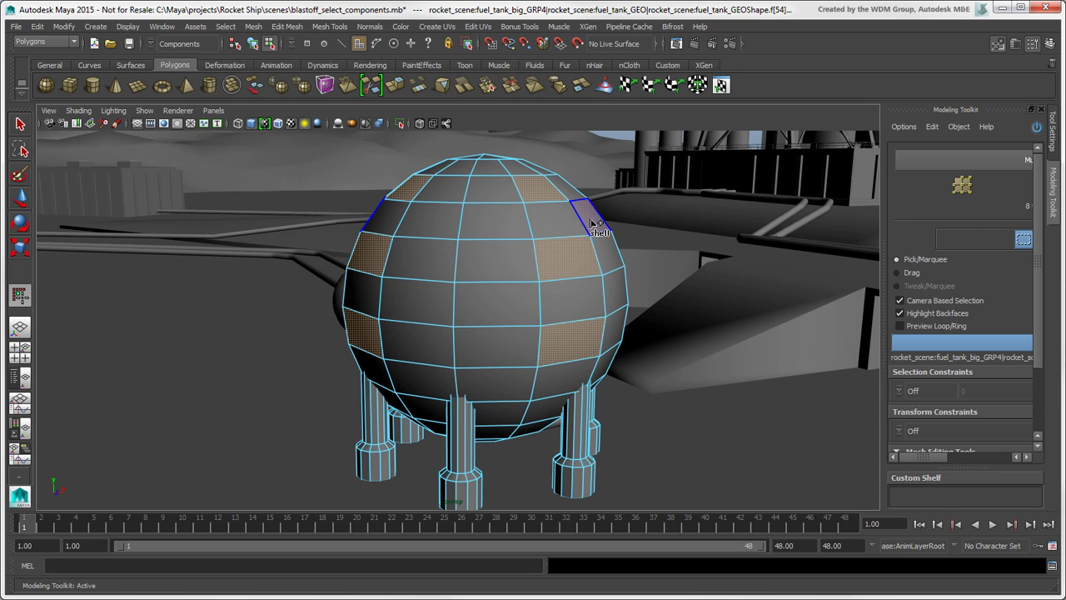
pyautogui.keyDown('shift'); pyautogui.click(611, 286); pyautogui.keyUp('shift')
pyautogui.keyDown('shift'); pyautogui.click(494, 305); pyautogui.keyUp('shift')
pyautogui.keyDown('shift'); pyautogui.click(509, 309); pyautogui.keyUp('shift')
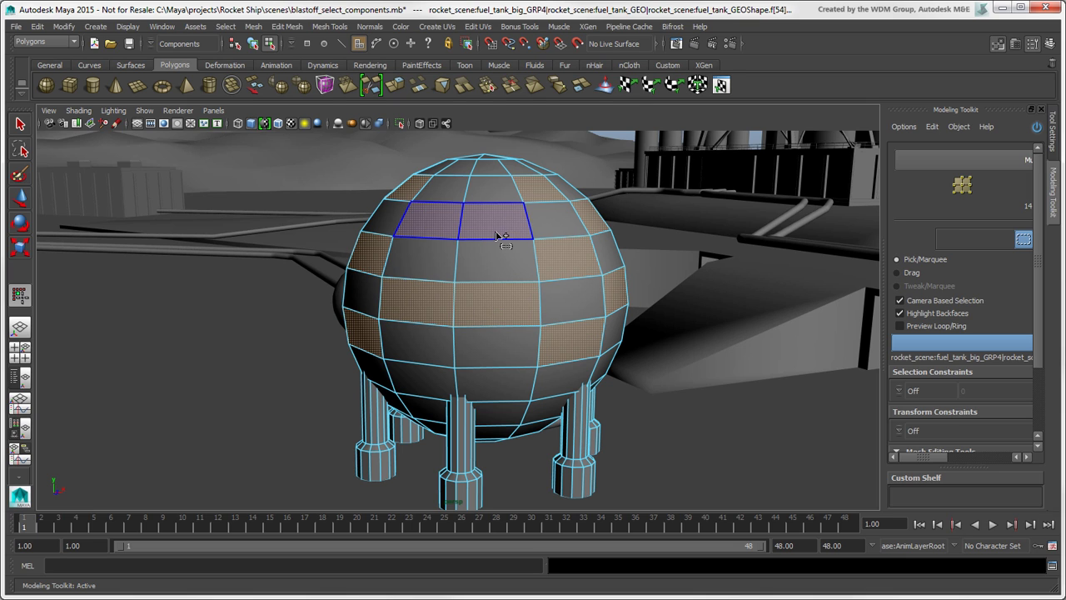
pyautogui.click(1038, 129)
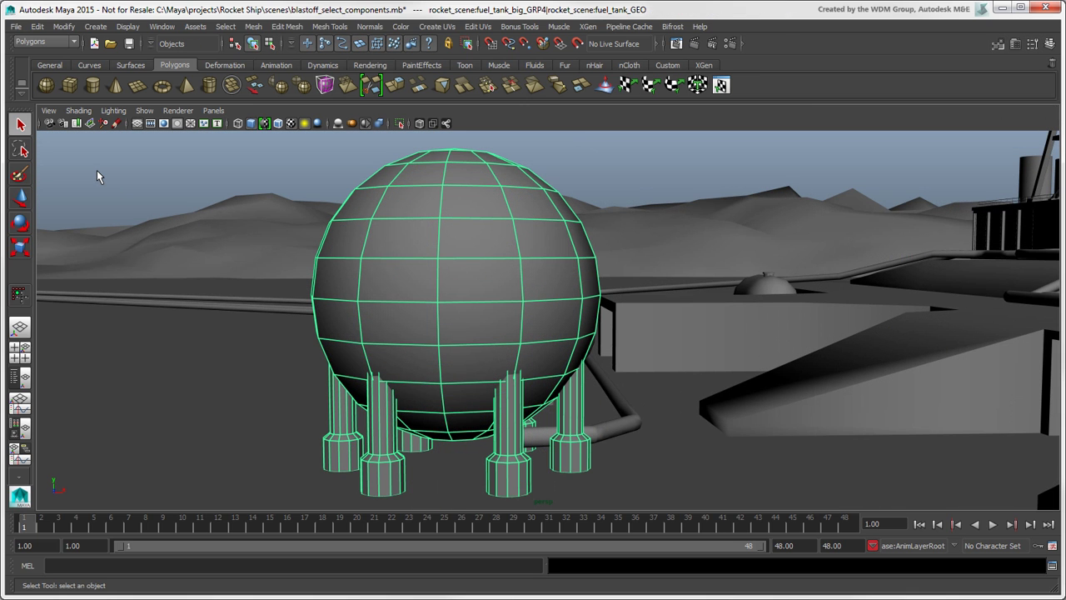
# - Enlarge the Paint Selection brush and paint sphere vertices into the selection
pyautogui.click(19, 175)
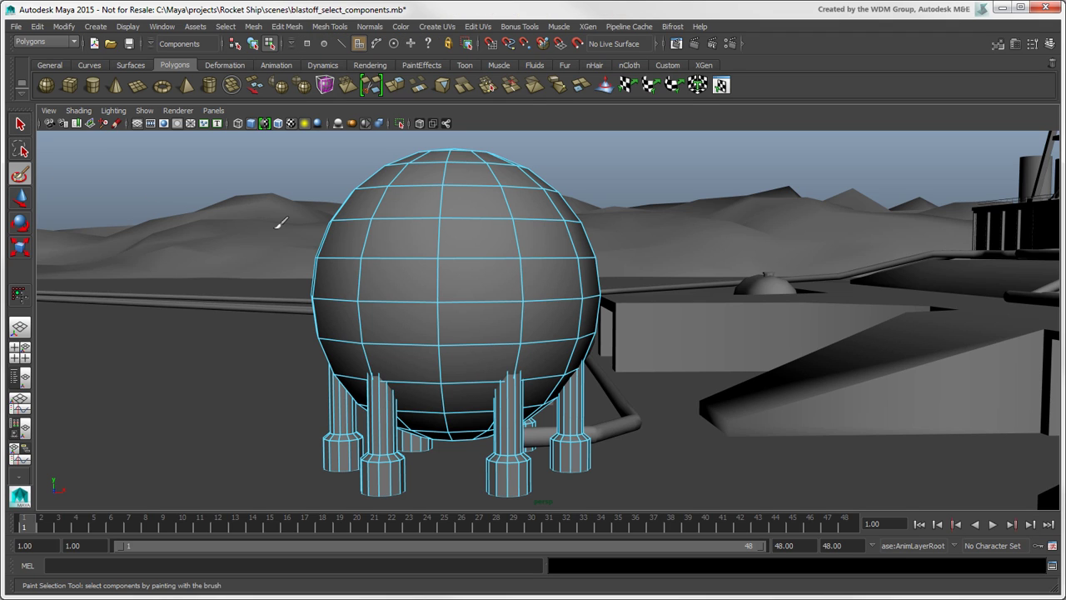
pyautogui.press('b')
pyautogui.moveTo(392, 235)
pyautogui.mouseDown()
pyautogui.moveTo(469, 264)
pyautogui.moveTo(428, 268)
pyautogui.moveTo(442, 278)
pyautogui.moveTo(442, 234)
pyautogui.moveTo(514, 238)
pyautogui.moveTo(441, 210)
pyautogui.mouseUp()
pyautogui.moveTo(441, 211); pyautogui.dragTo(428, 227, button='right')
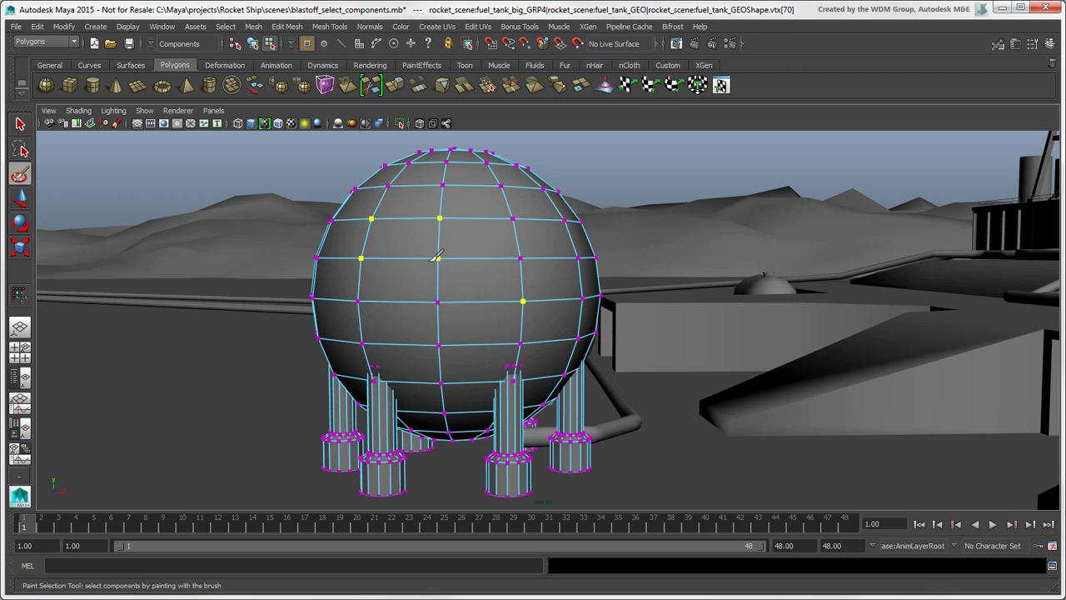
pyautogui.moveTo(437, 239)
pyautogui.mouseDown()
pyautogui.moveTo(464, 197)
pyautogui.moveTo(425, 177)
pyautogui.moveTo(403, 180)
pyautogui.moveTo(522, 221)
pyautogui.moveTo(582, 325)
pyautogui.moveTo(464, 378)
pyautogui.moveTo(354, 355)
pyautogui.moveTo(503, 407)
pyautogui.moveTo(482, 206)
pyautogui.moveTo(345, 282)
pyautogui.moveTo(588, 430)
pyautogui.moveTo(474, 258)
pyautogui.mouseUp()
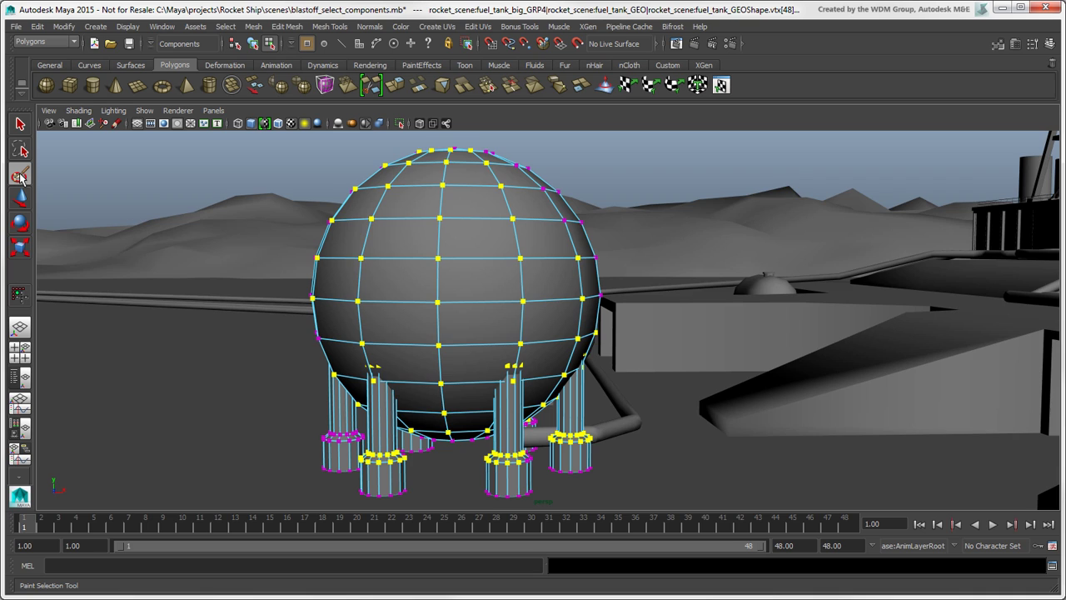
# - Paint most vertices back out, leaving a few on the left side, then check Tool Help
pyautogui.doubleClick(20, 175)
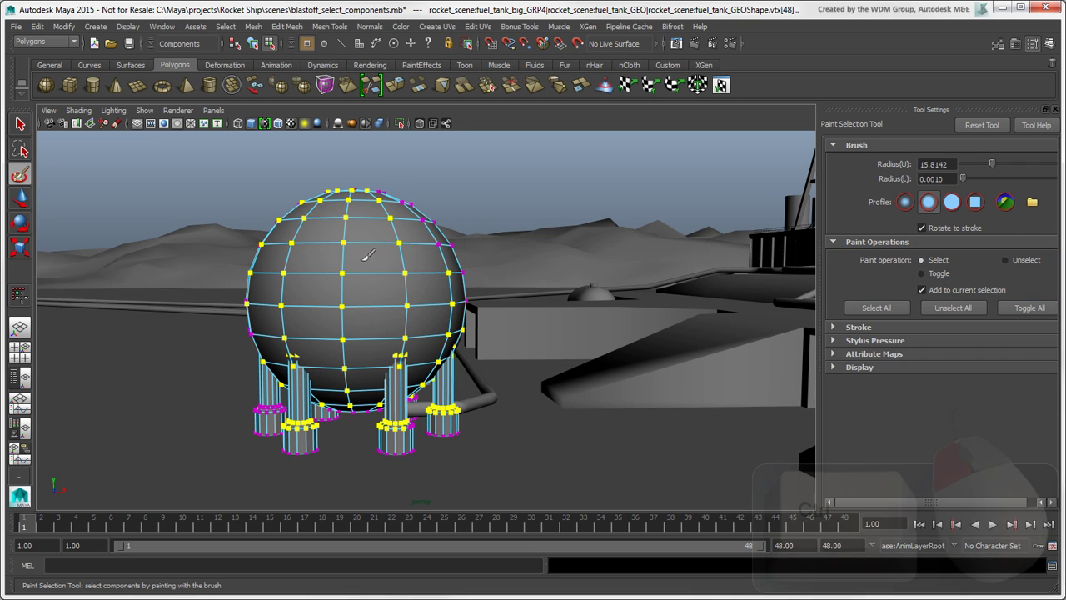
pyautogui.moveTo(350, 248)
pyautogui.keyDown('ctrl'); pyautogui.mouseDown()
pyautogui.moveTo(342, 341)
pyautogui.moveTo(420, 368)
pyautogui.moveTo(404, 421)
pyautogui.moveTo(308, 409)
pyautogui.mouseUp(); pyautogui.keyUp('ctrl')
pyautogui.moveTo(447, 372)
pyautogui.keyDown('ctrl'); pyautogui.mouseDown()
pyautogui.moveTo(438, 289)
pyautogui.moveTo(385, 203)
pyautogui.mouseUp(); pyautogui.keyUp('ctrl')
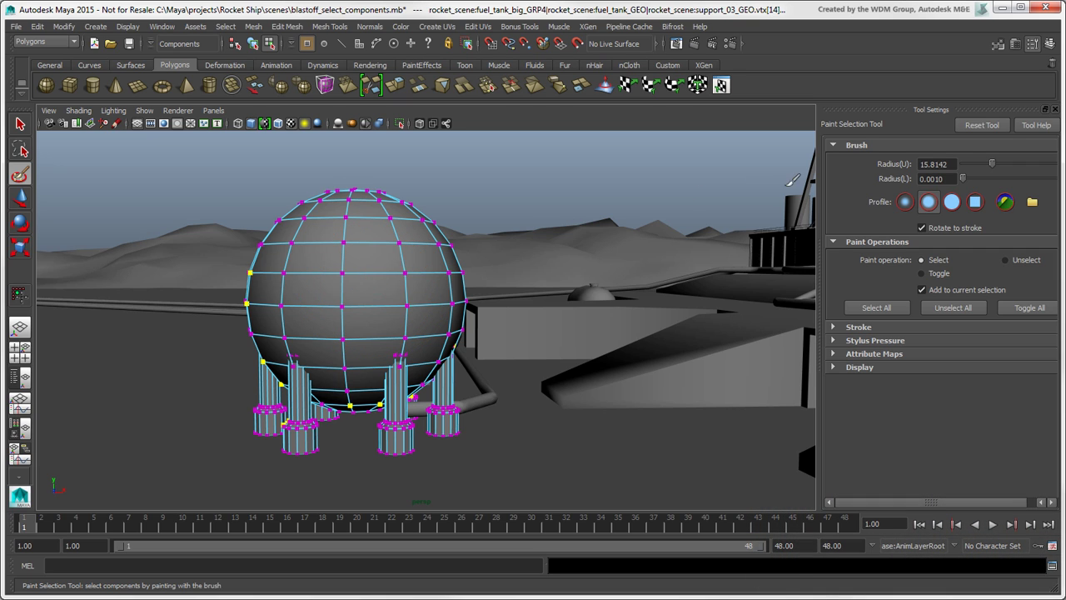
pyautogui.click(1023, 129)
pyautogui.click(20, 124)
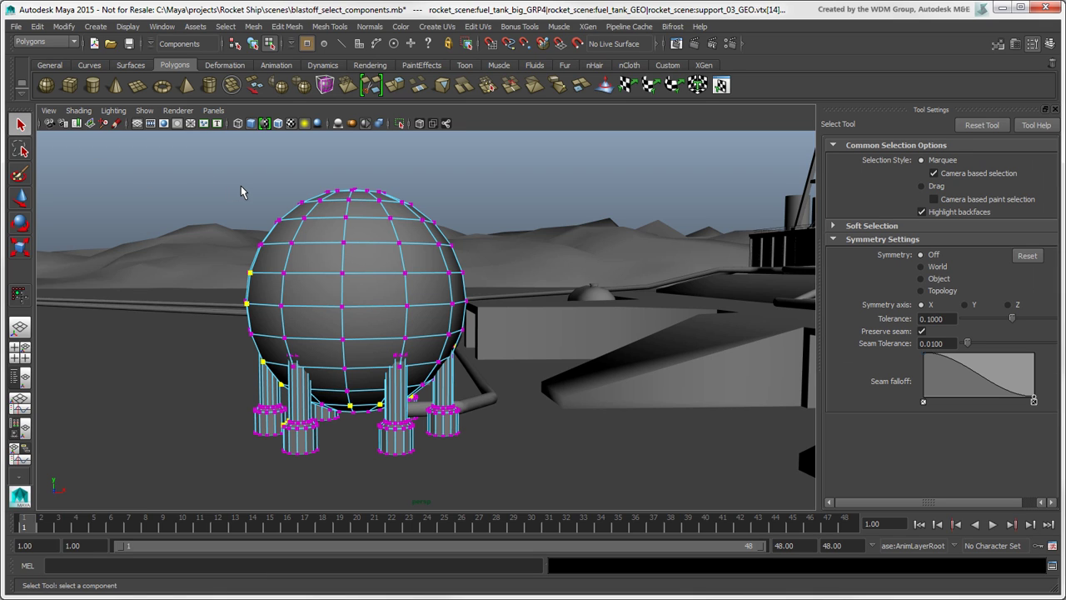
# - Return to object mode, show the Move Tool's Soft Selection settings, and start on the right booster cone
pyautogui.press('F8')
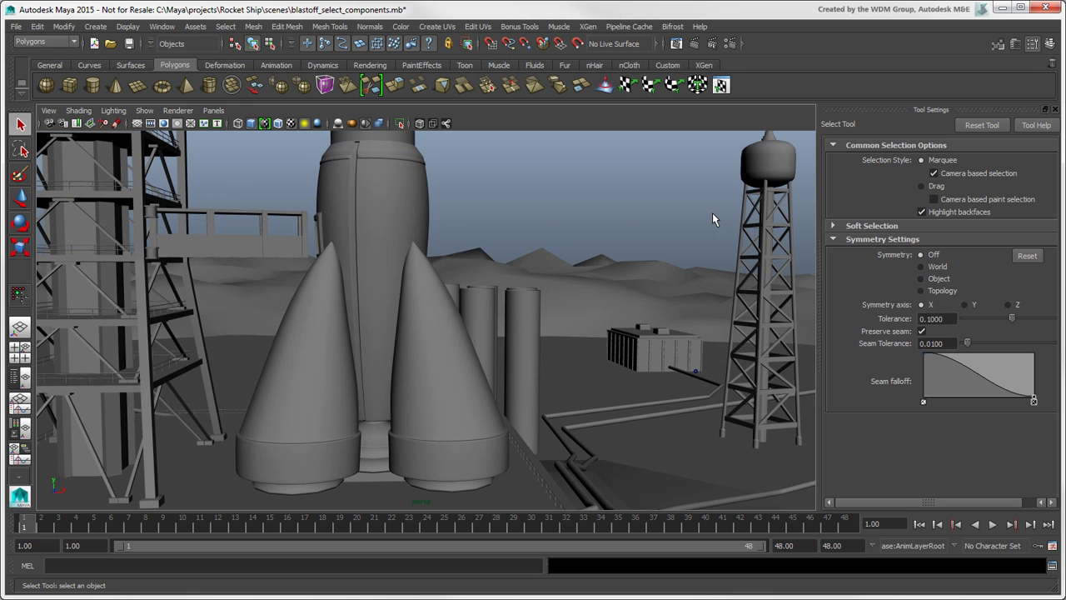
pyautogui.click(832, 225)
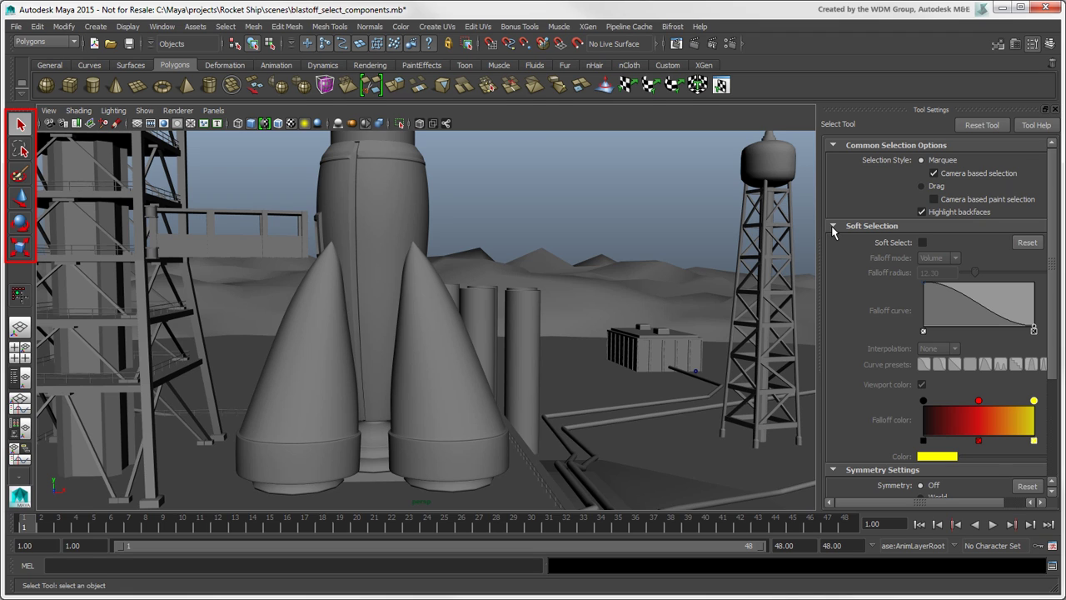
pyautogui.click(20, 198)
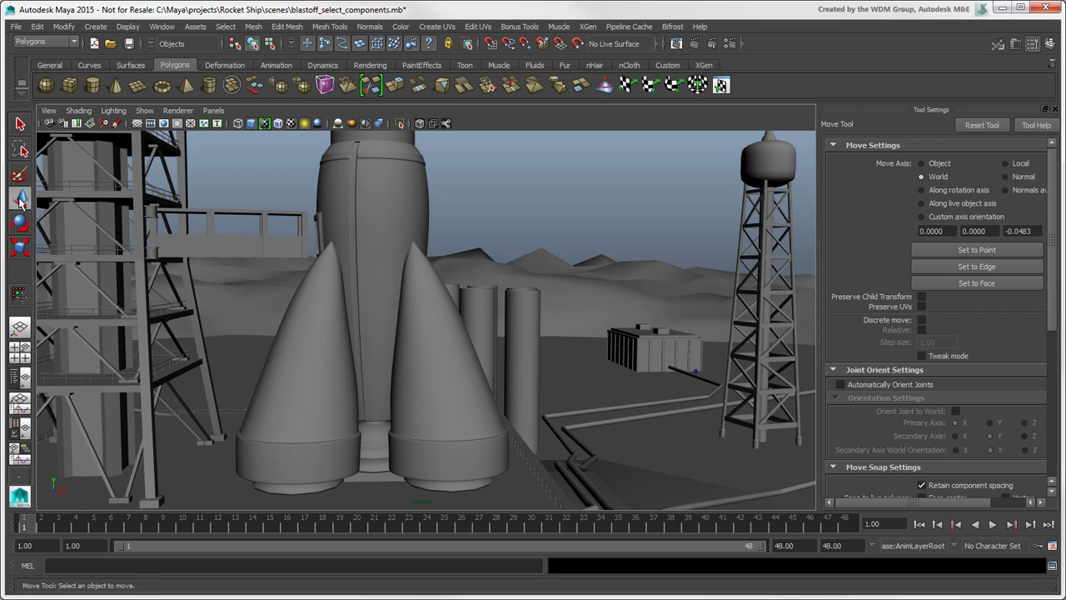
pyautogui.moveTo(1053, 258); pyautogui.dragTo(1059, 404)
pyautogui.click(833, 309)
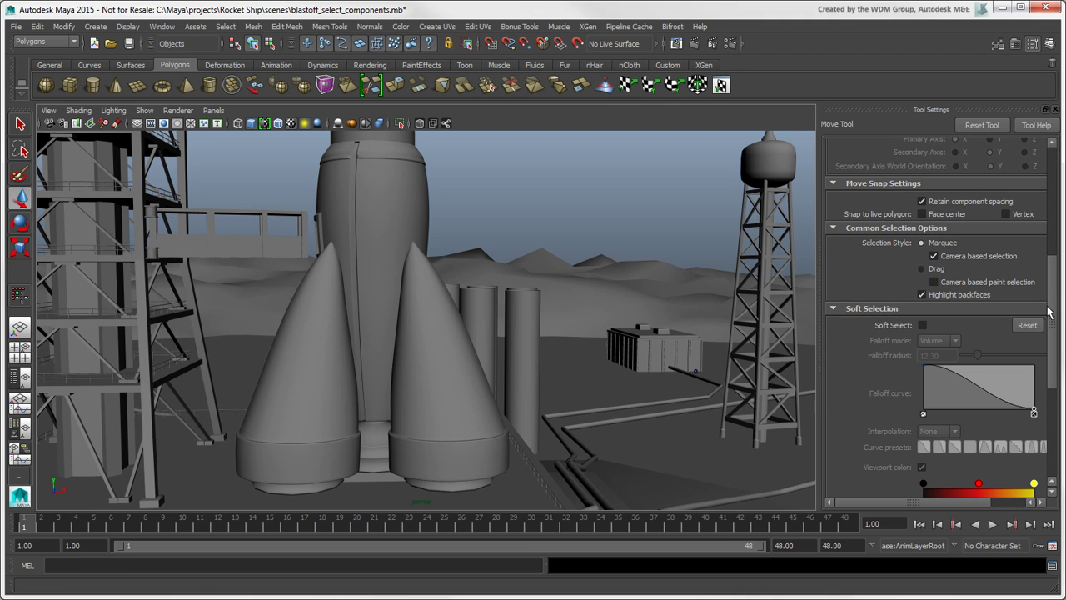
pyautogui.moveTo(1048, 311); pyautogui.dragTo(1051, 374)
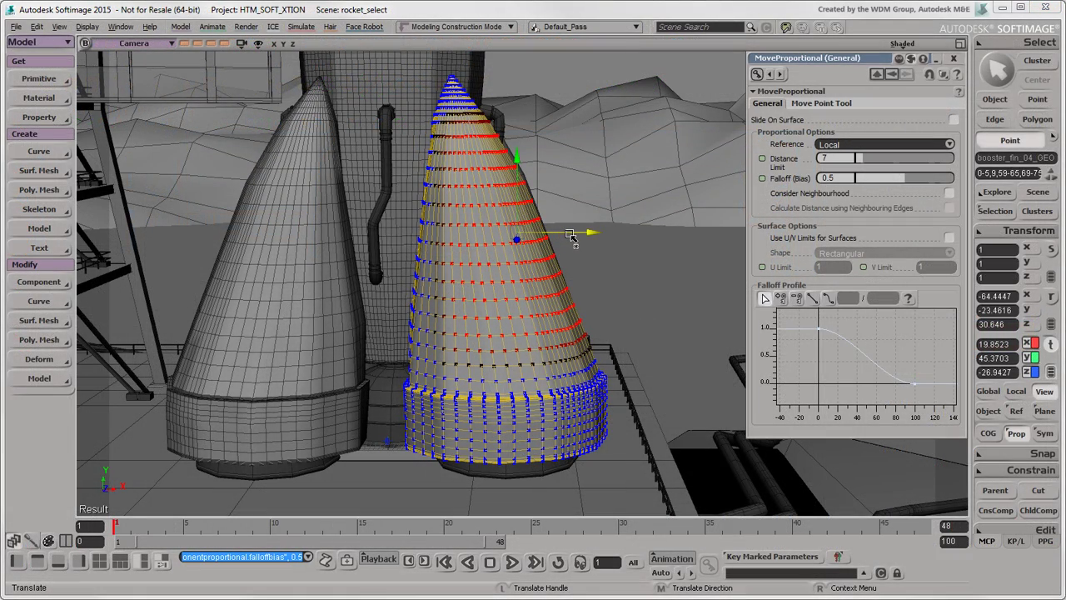
pyautogui.moveTo(570, 235); pyautogui.dragTo(627, 243)
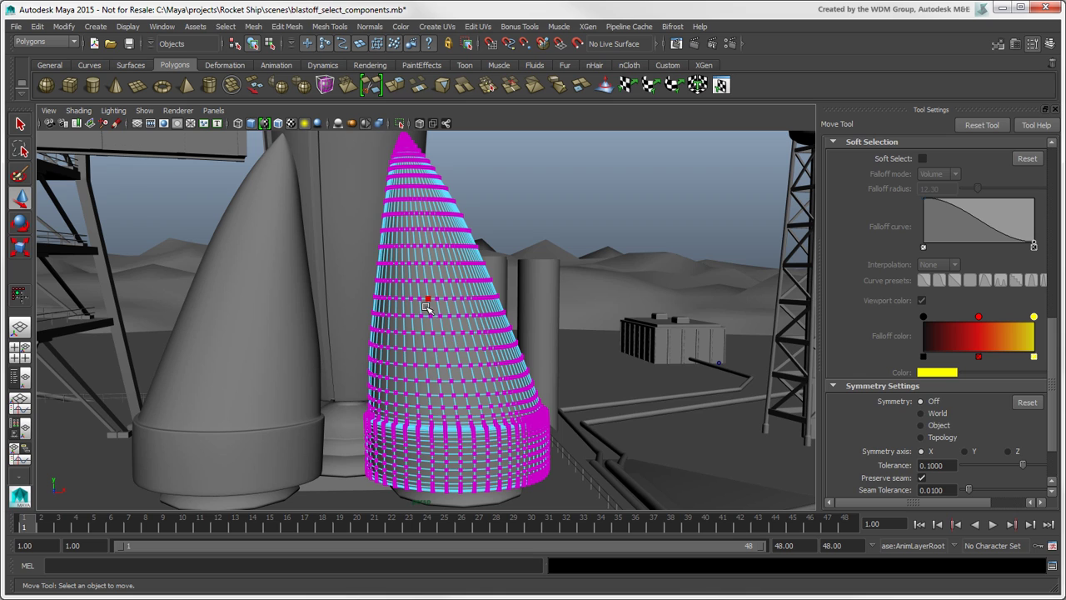
# - Select the booster's lower cone vertices, turn on Soft Select, and set the falloff radius to 18.23
pyautogui.moveTo(426, 310); pyautogui.dragTo(551, 406)
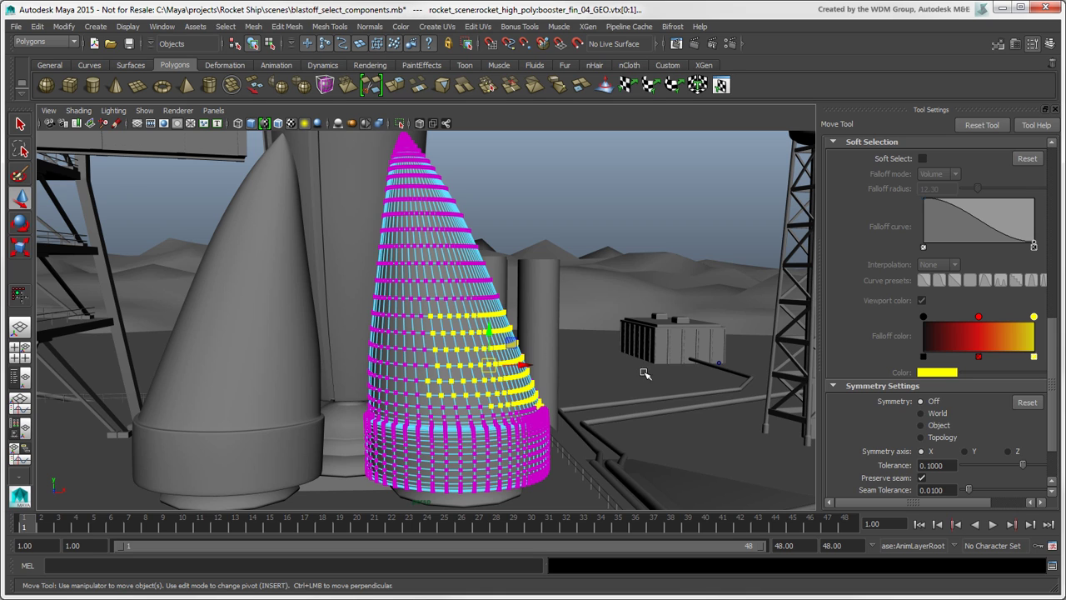
pyautogui.click(922, 159)
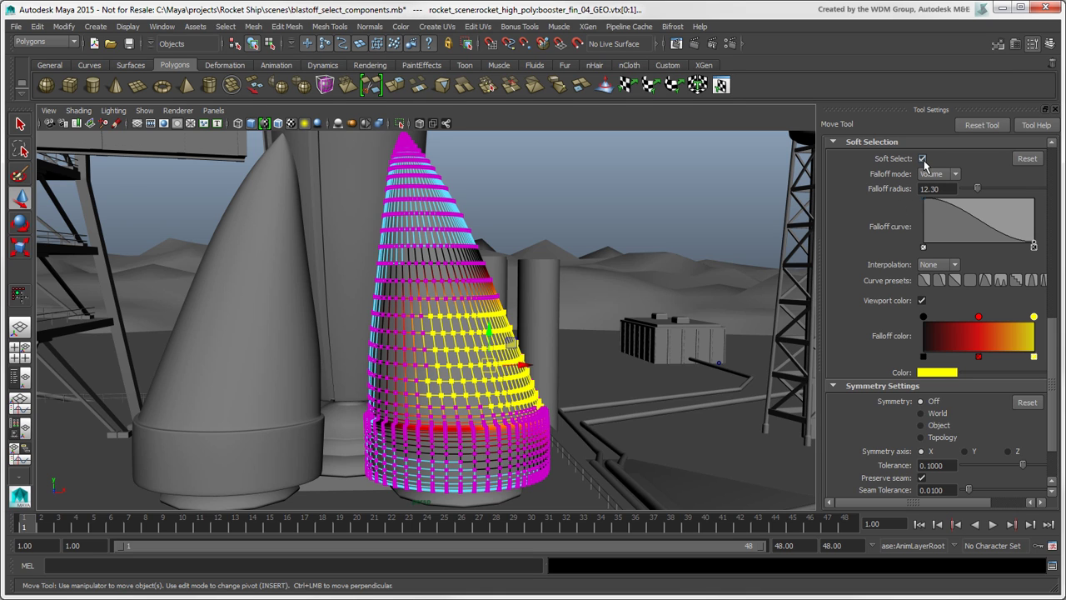
pyautogui.press('b')
pyautogui.press('b')
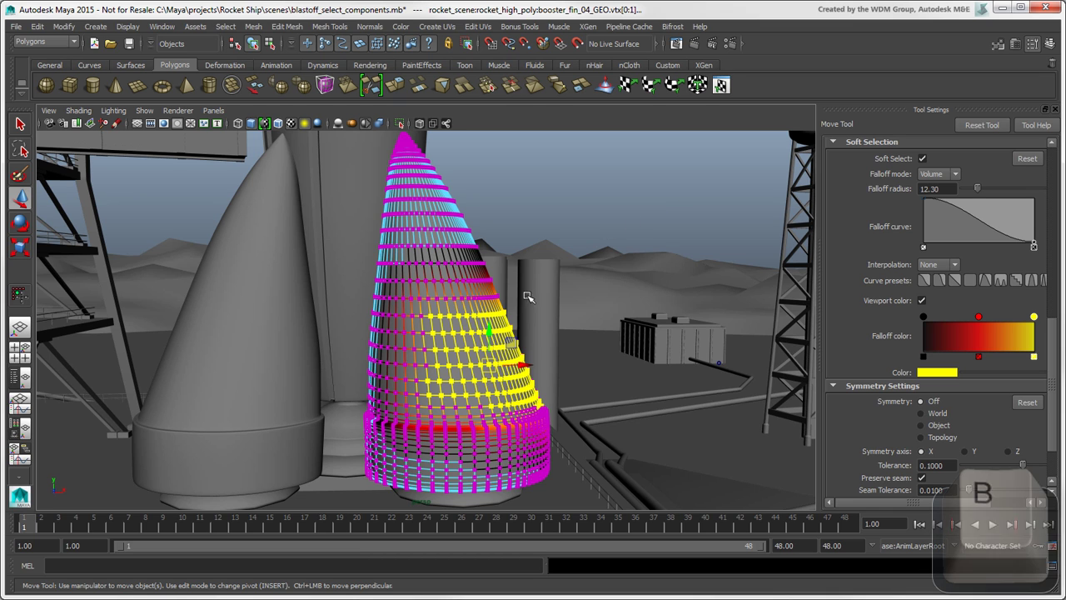
pyautogui.moveTo(492, 363); pyautogui.dragTo(450, 373)
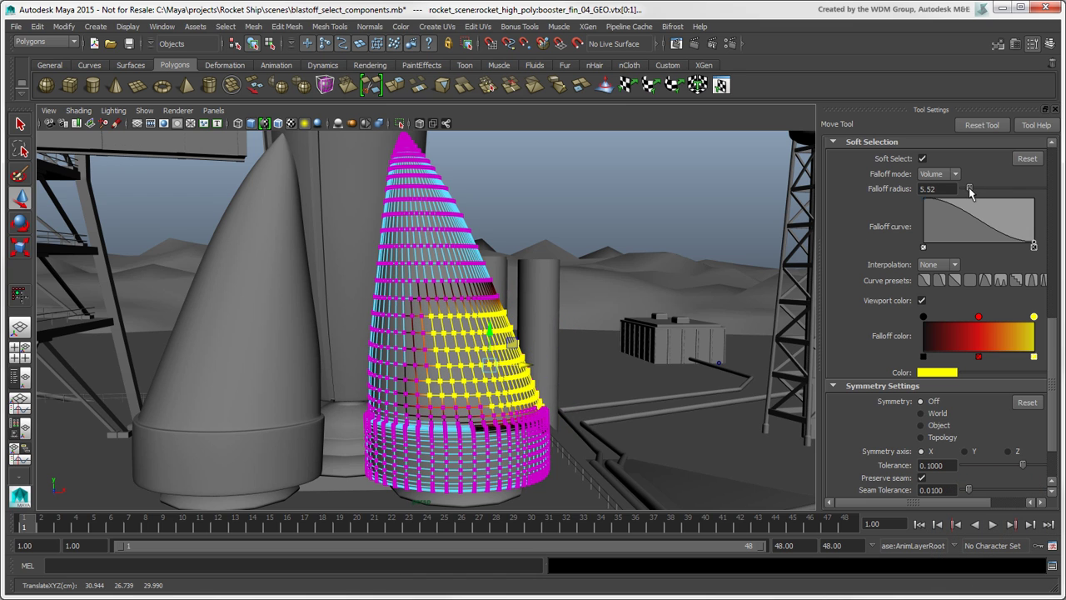
pyautogui.moveTo(969, 192); pyautogui.dragTo(985, 193)
# - Test-bulge the soft-selected cone vertices, undo it, reselect cone vertices, and set symmetry to Object
pyautogui.moveTo(523, 367)
pyautogui.mouseDown()
pyautogui.moveTo(563, 370)
pyautogui.moveTo(517, 382)
pyautogui.mouseUp()
pyautogui.hotkey('ctrl', 'z')
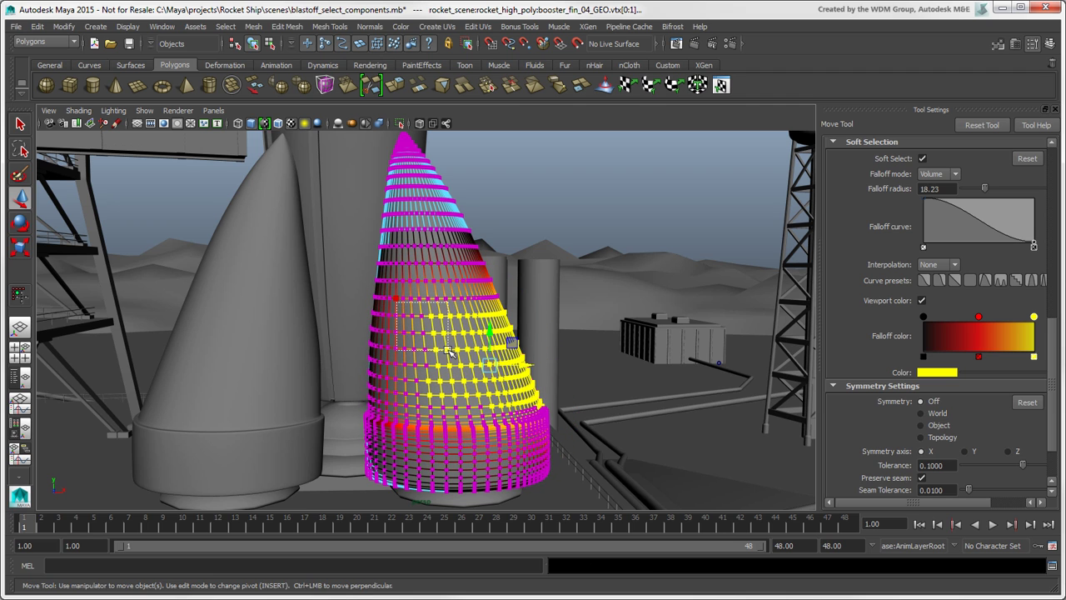
pyautogui.click(439, 317)
pyautogui.click(423, 293)
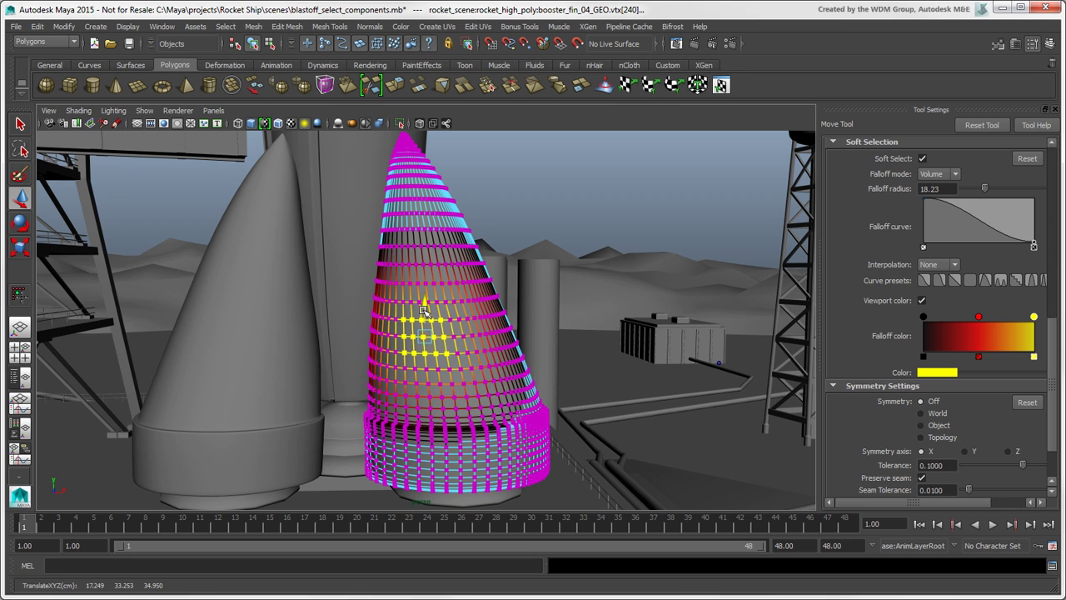
pyautogui.click(514, 333)
pyautogui.moveTo(523, 309)
pyautogui.mouseDown()
pyautogui.moveTo(562, 303)
pyautogui.moveTo(502, 309)
pyautogui.moveTo(526, 305)
pyautogui.moveTo(528, 315)
pyautogui.mouseUp()
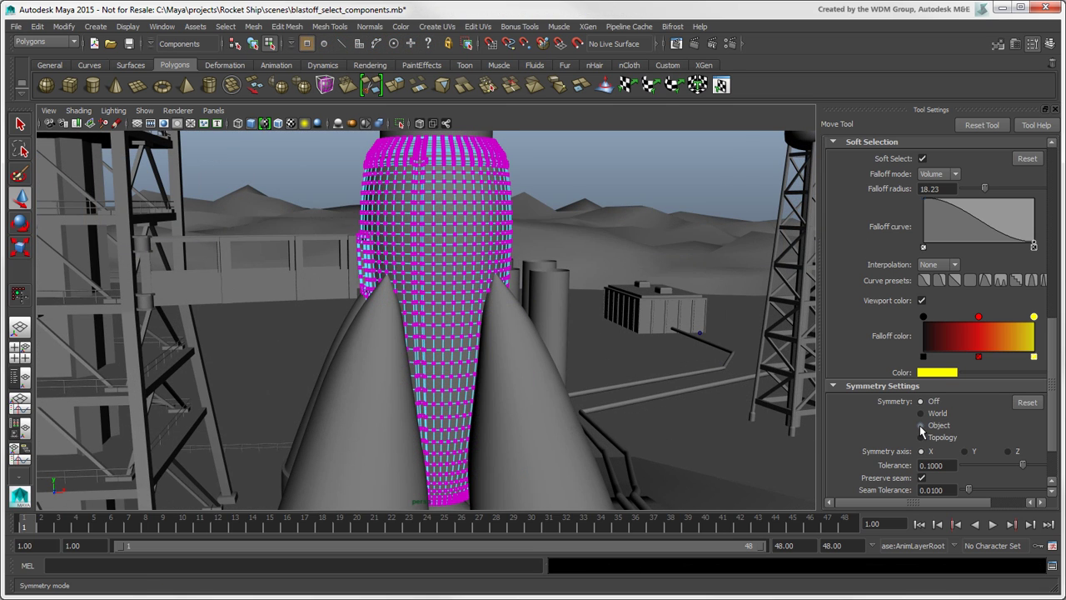
pyautogui.click(920, 425)
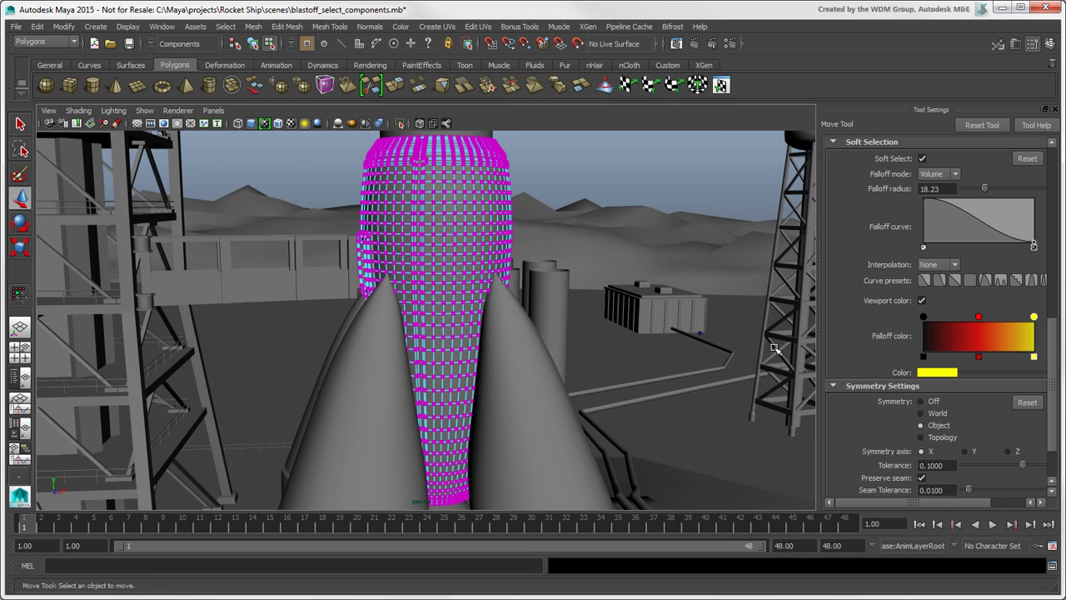
# - Pull an upper-stage edge vertex outward to test the mirrored bulge, undo it, then select another vertex
pyautogui.click(514, 244)
pyautogui.moveTo(546, 244); pyautogui.dragTo(567, 246)
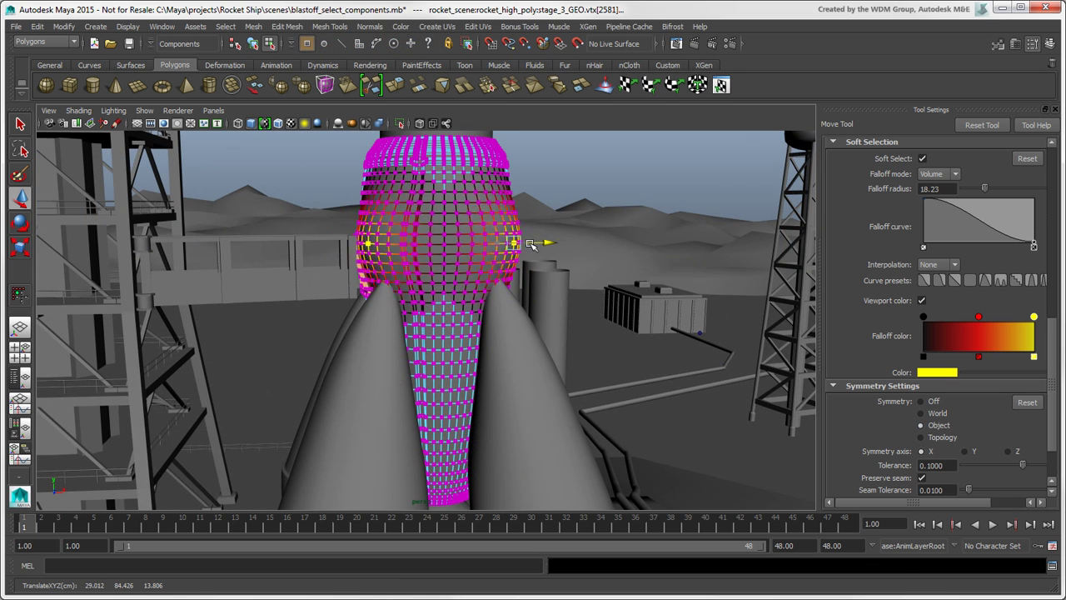
pyautogui.hotkey('ctrl', 'z')
pyautogui.hotkey('ctrl', 'z')
pyautogui.click(502, 166)
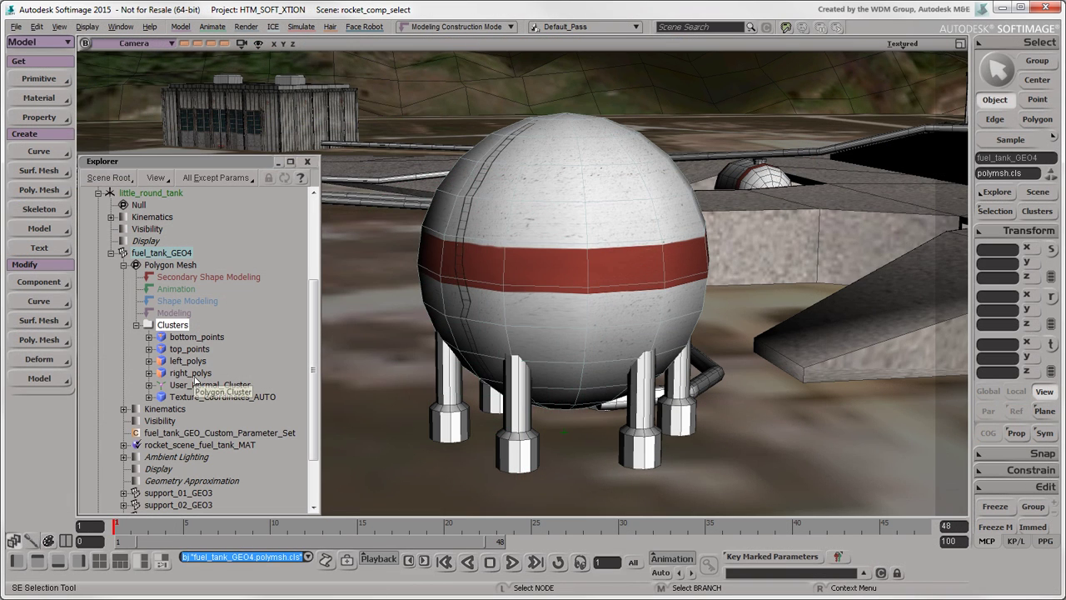
# - Highlight the right_polys, left_polys, top_points and bottom_points clusters, then select the tank's upper-half vertices
pyautogui.click(191, 373)
pyautogui.click(188, 360)
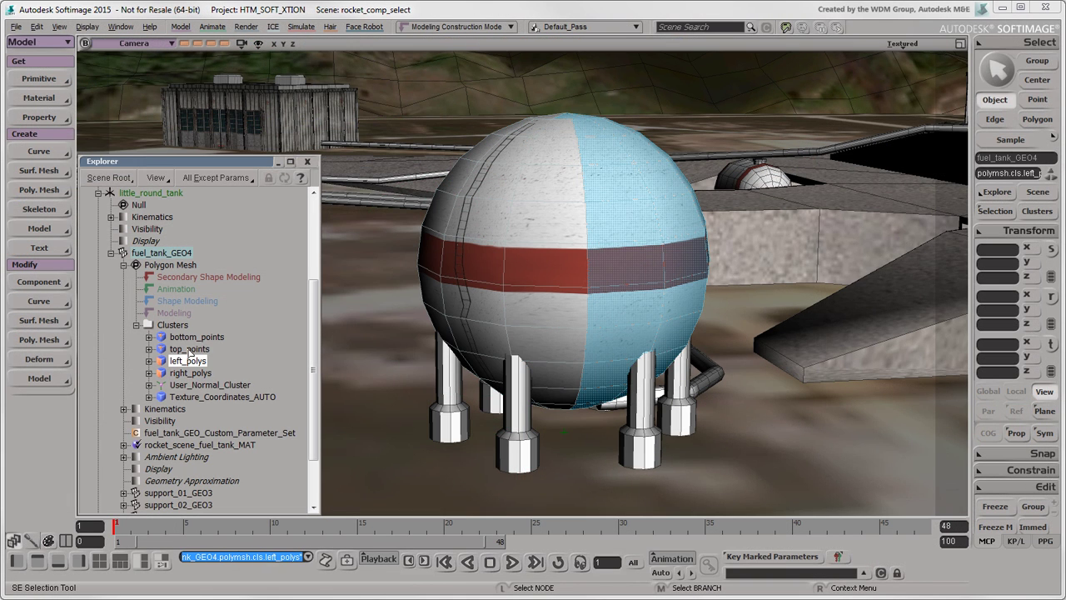
pyautogui.click(190, 350)
pyautogui.click(188, 338)
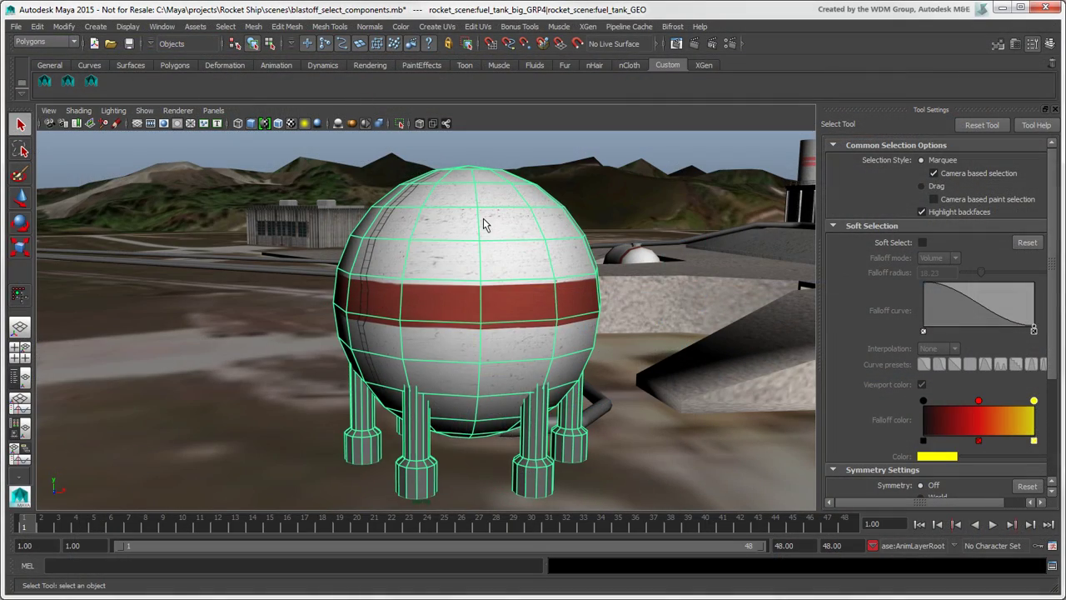
pyautogui.moveTo(484, 225); pyautogui.dragTo(423, 221, button='right')
pyautogui.moveTo(279, 142); pyautogui.dragTo(622, 330)
# - Save the selected vertices as quick select set VTX_tankTop, add it to the shelf, then deselect them
pyautogui.click(96, 26)
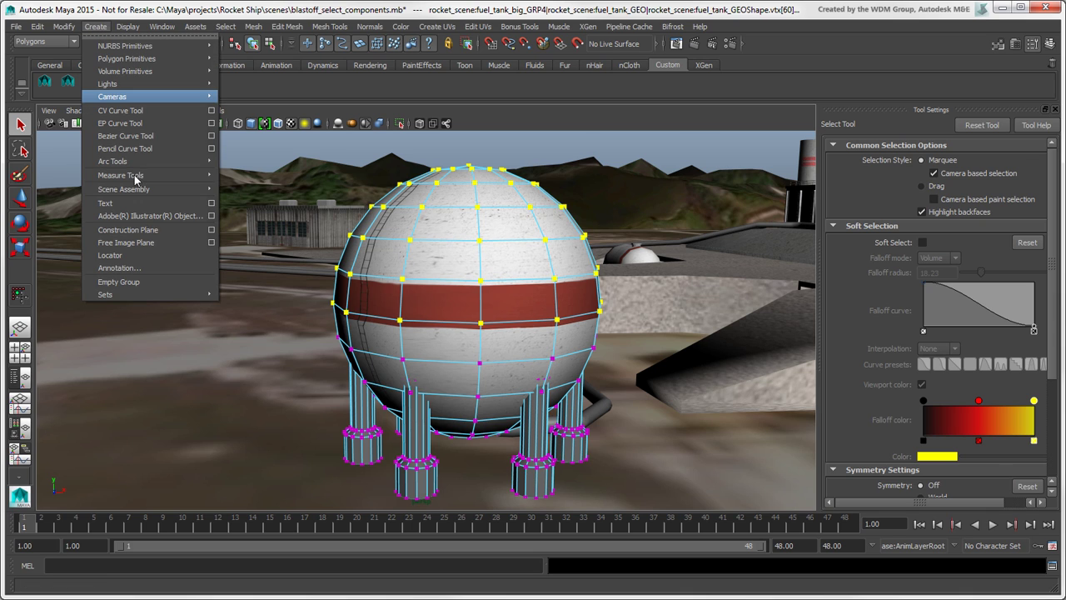
pyautogui.moveTo(172, 298)
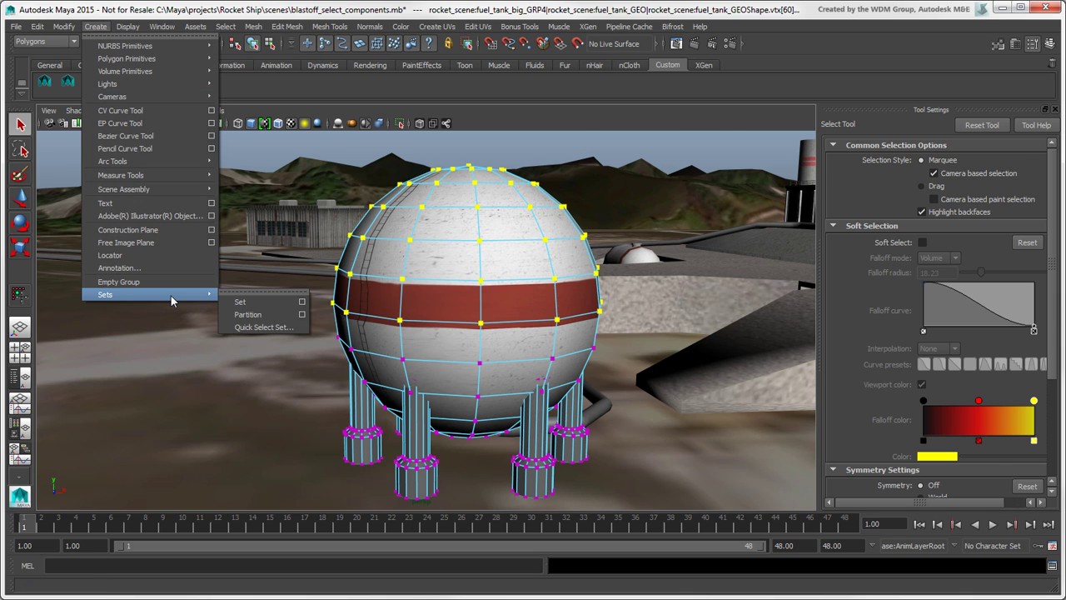
pyautogui.click(301, 328)
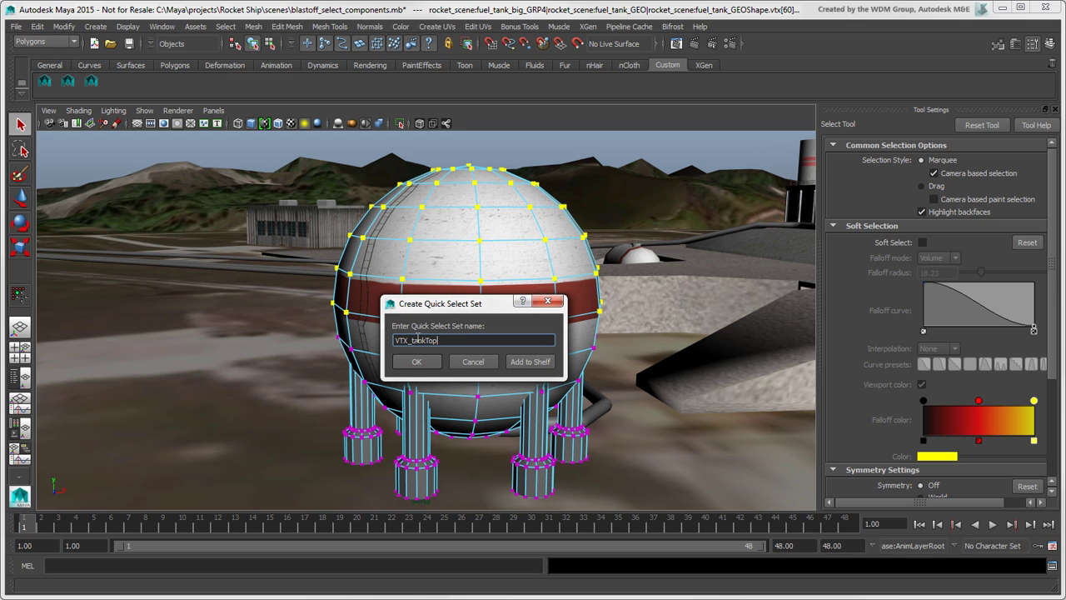
pyautogui.click(523, 366)
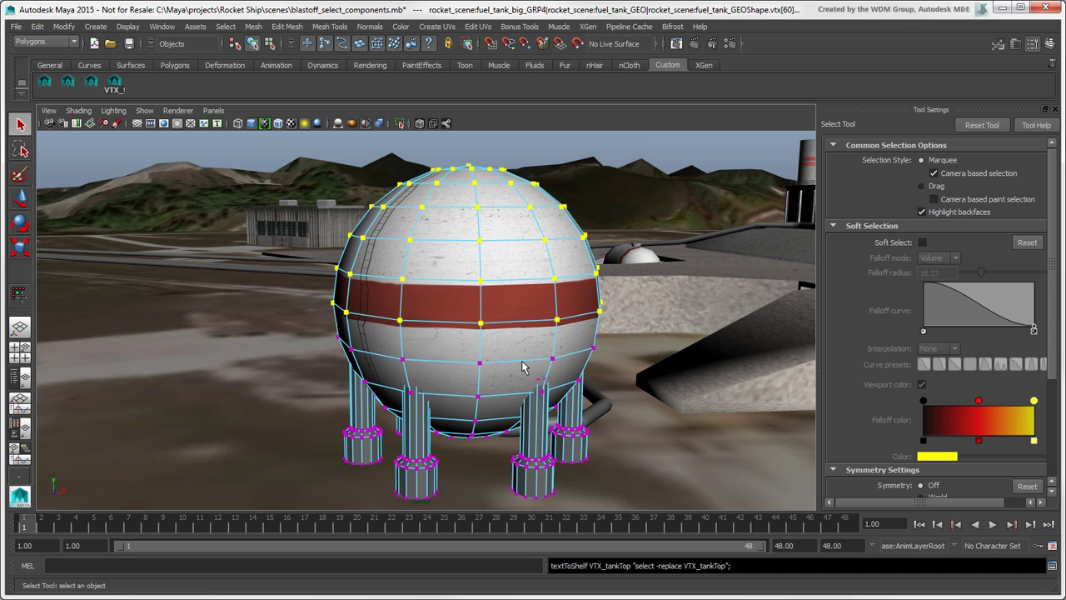
pyautogui.click(247, 148)
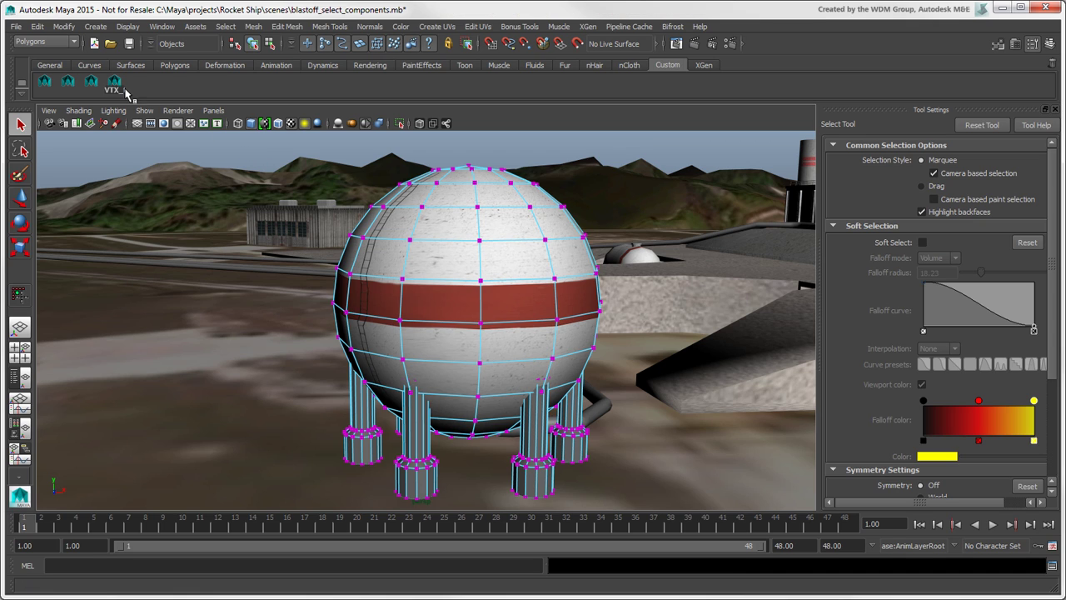
# - Reselect vertices via Quick Select Sets > VTX_tankTop, then delete that set in the Sets Relationship Editor
pyautogui.click(38, 27)
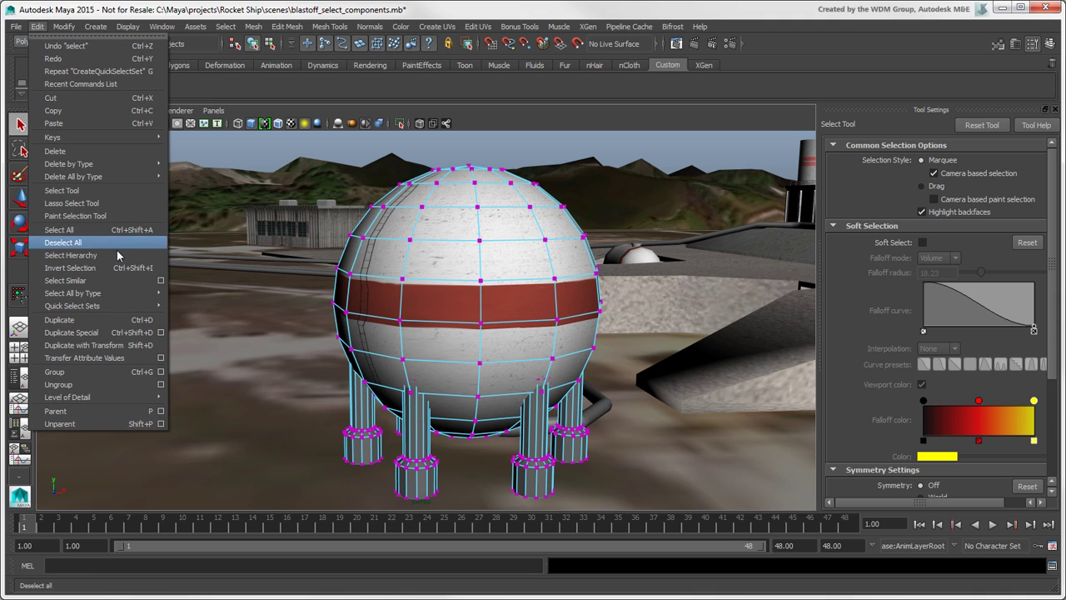
pyautogui.click(181, 308)
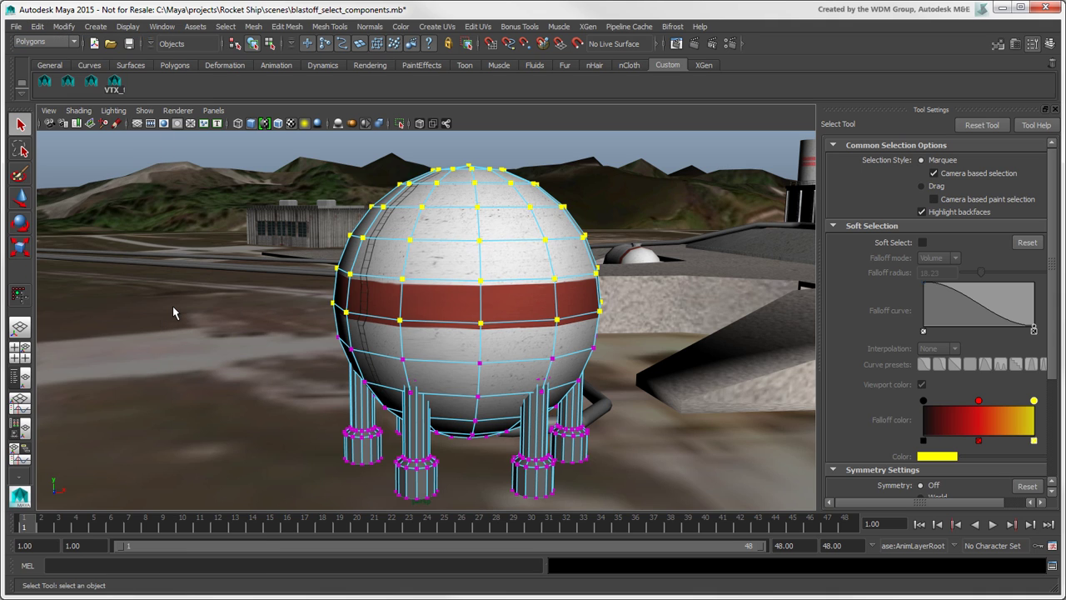
pyautogui.click(162, 27)
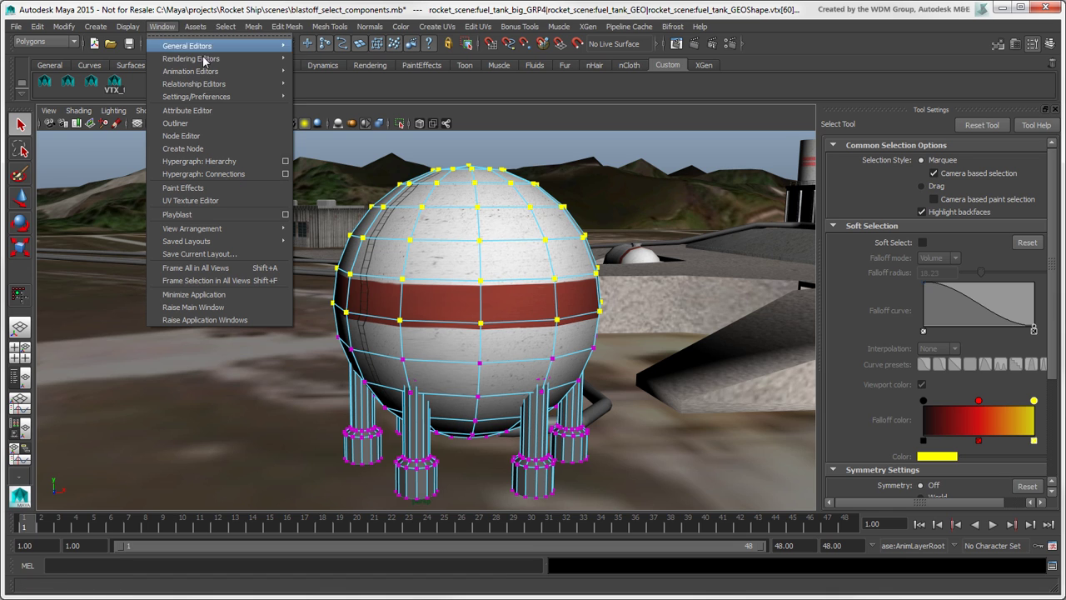
pyautogui.moveTo(249, 86)
pyautogui.click(337, 97)
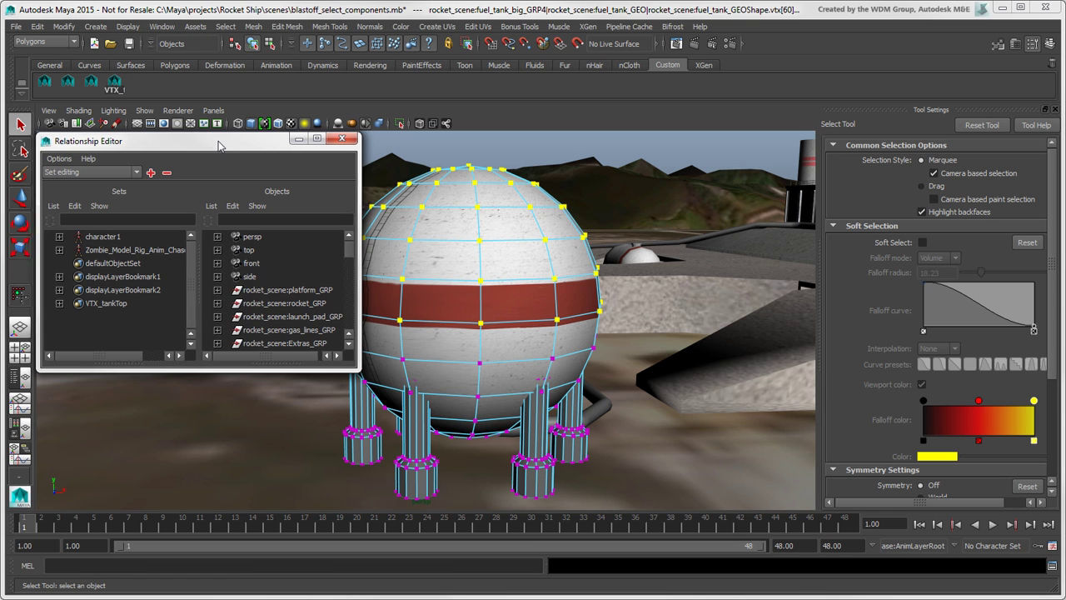
pyautogui.click(107, 303)
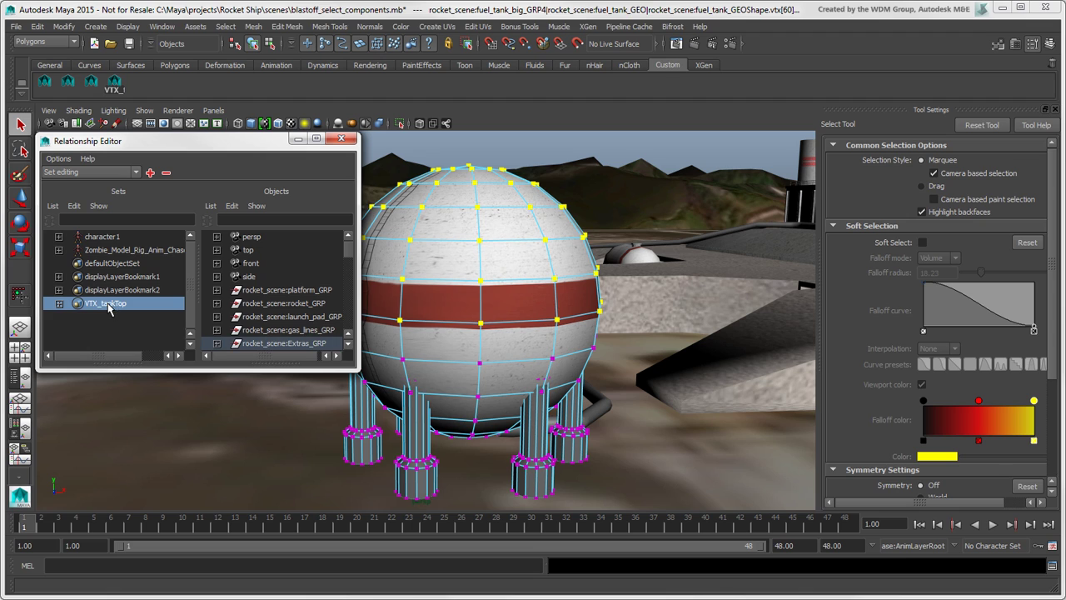
pyautogui.click(74, 205)
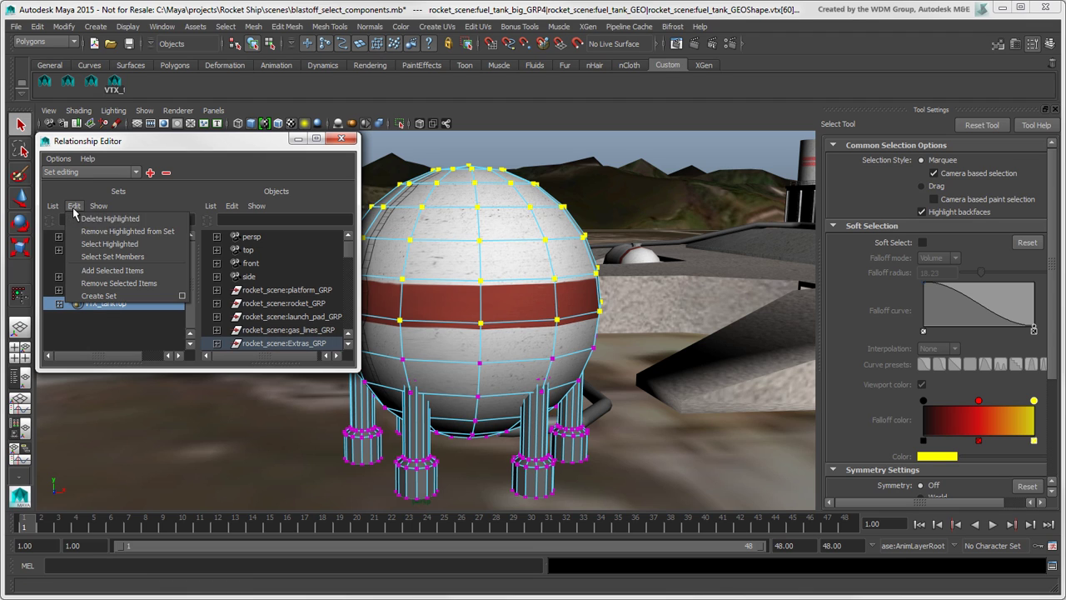
pyautogui.click(73, 223)
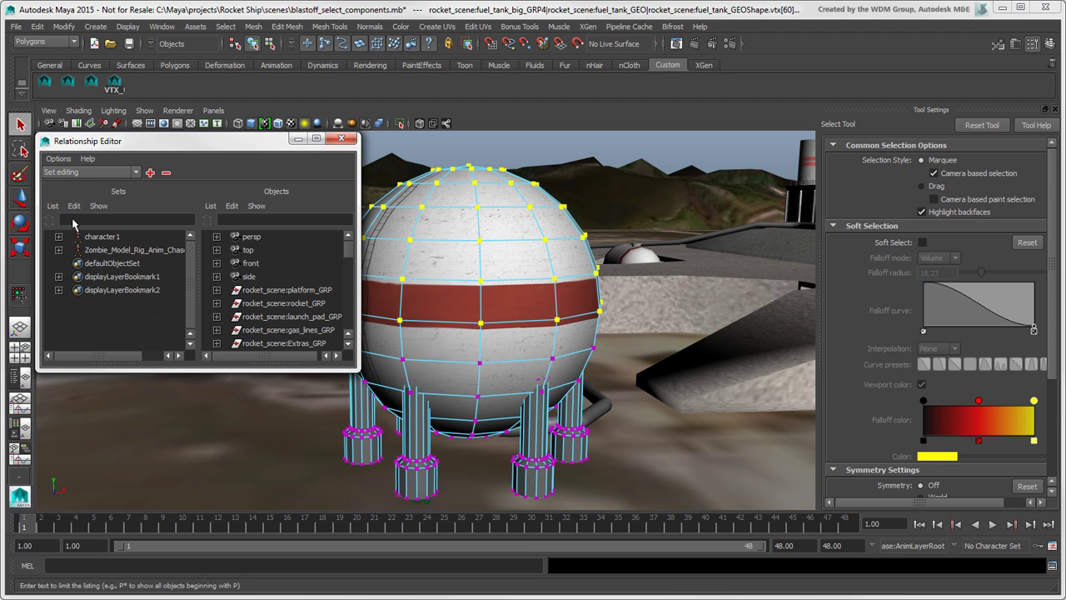
pyautogui.click(341, 139)
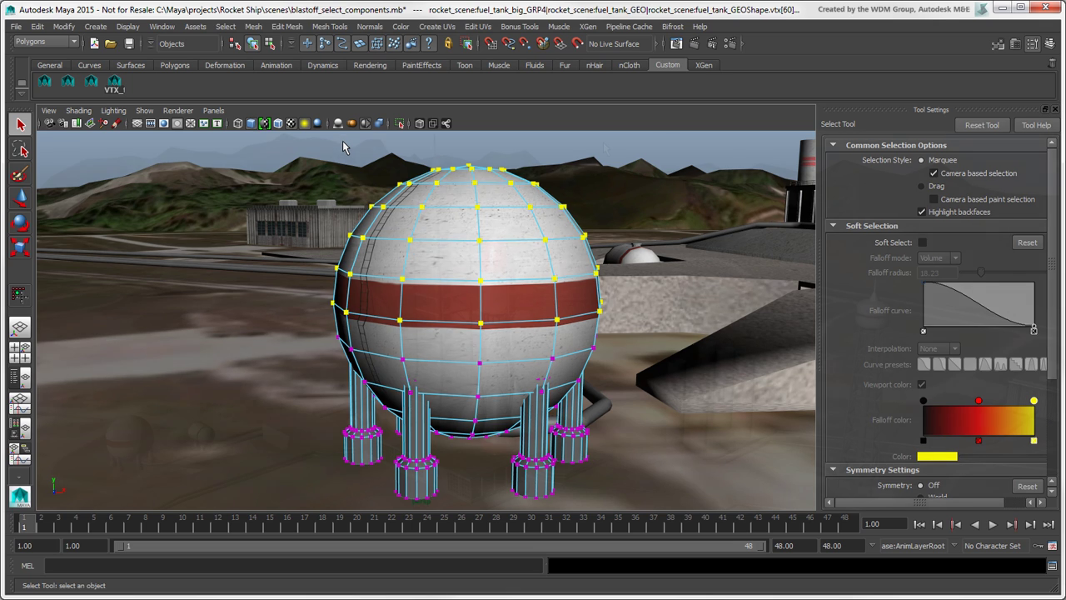